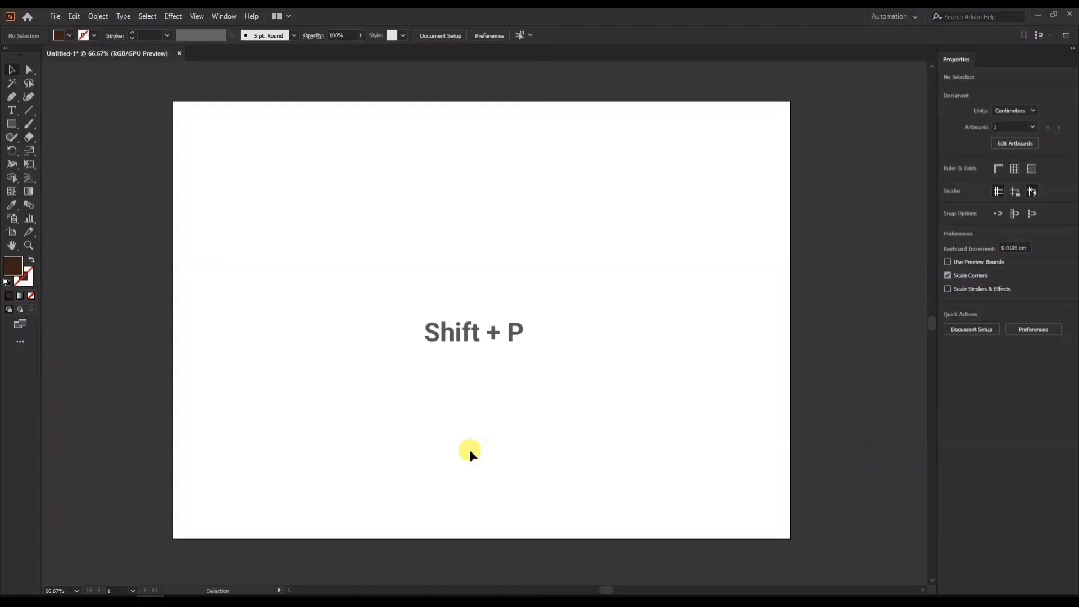
Display the two-point perspective grid on the artboard using the Perspective Grid tool.
key("shift+p")
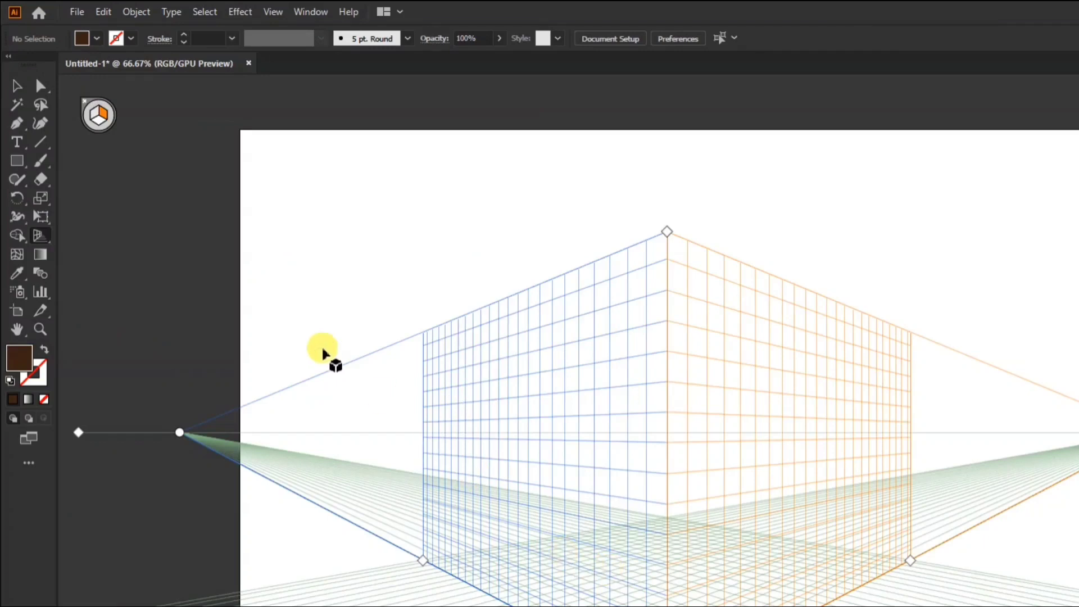
left_click(97, 124)
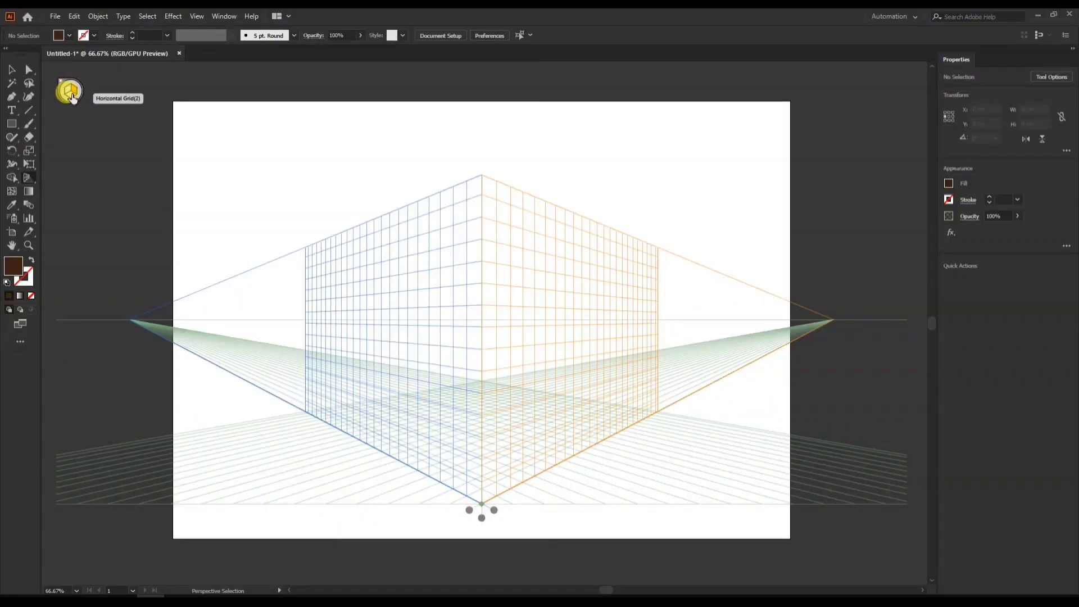
key("shift+p")
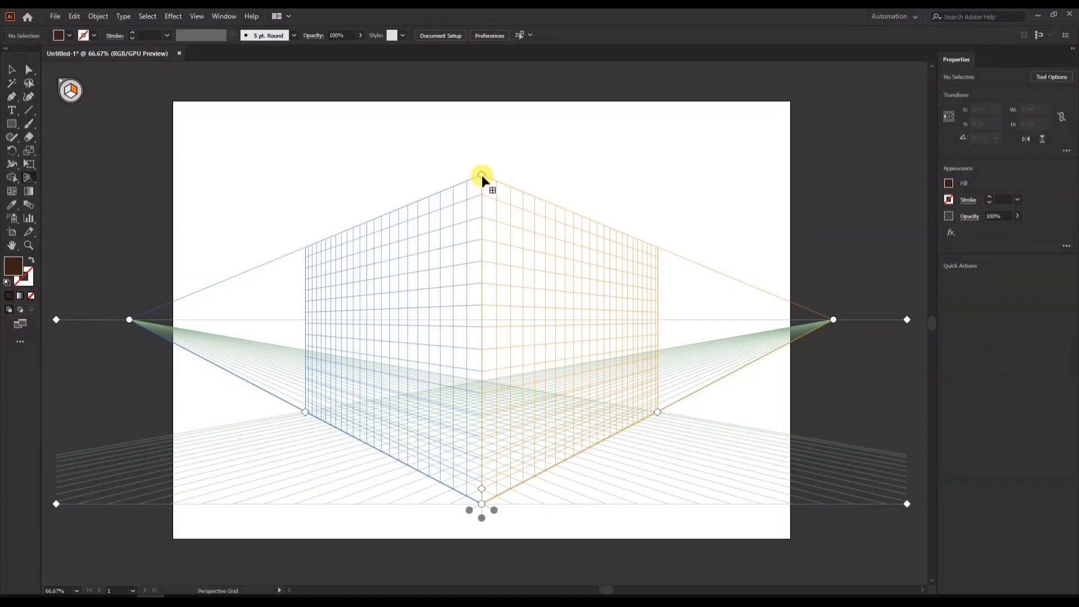
Try adjusting the grid's height and lowering the horizon line, and undo both changes.
mouse_move(482, 178)
left_mouse_down()
mouse_move(480, 106)
mouse_move(470, 234)
mouse_move(490, 337)
mouse_move(484, 252)
mouse_move(498, 174)
left_mouse_up()
left_click_drag(56, 320, 55, 405)
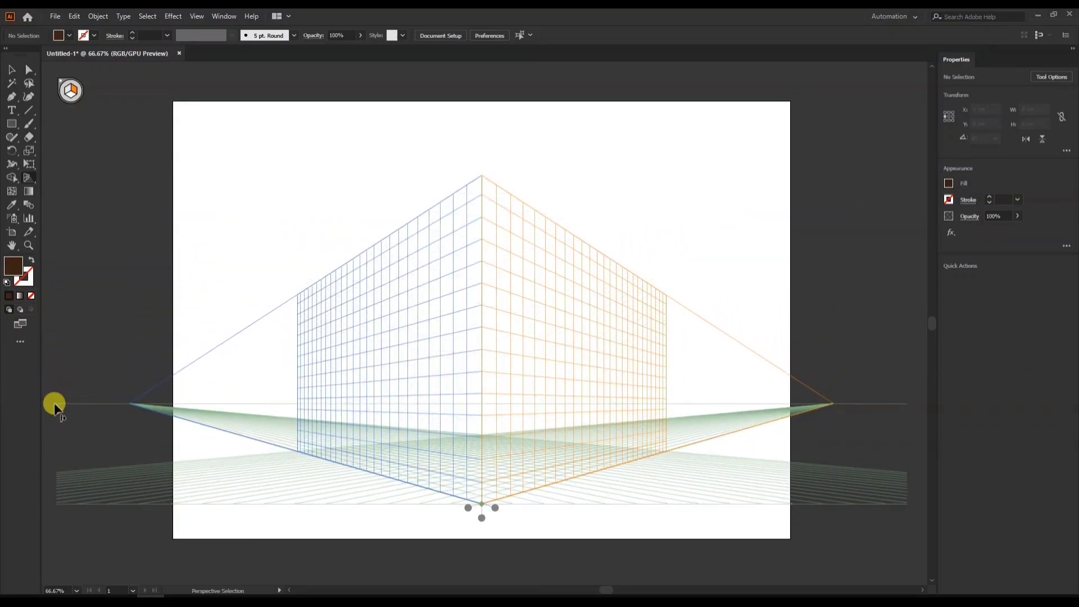
key("ctrl+z")
key("ctrl+z")
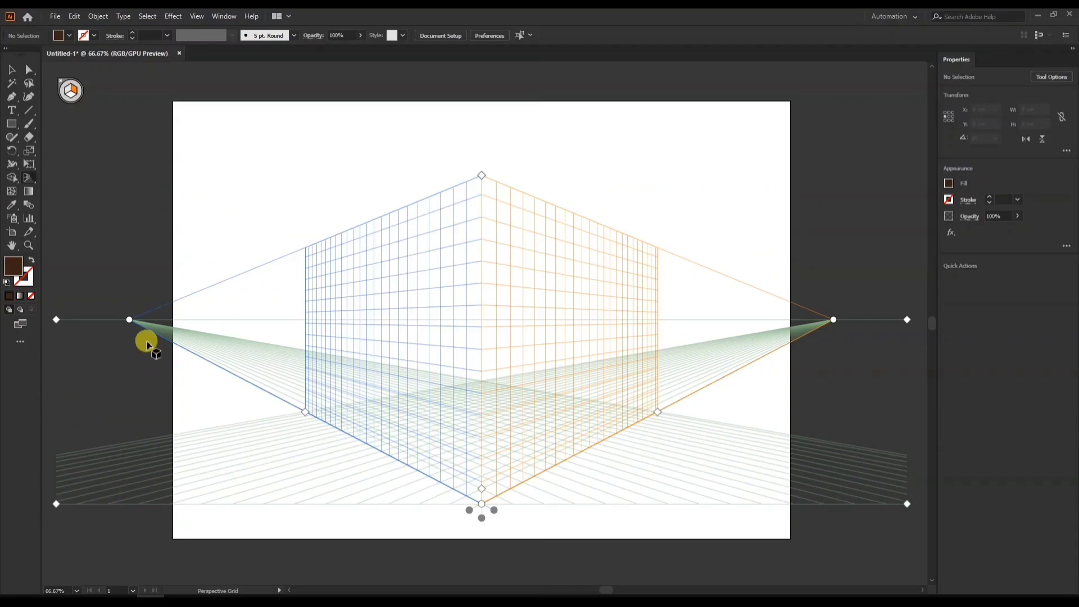
Try moving the left and the right vanishing point inward along the horizon line, undoing each move.
left_click_drag(130, 319, 316, 322)
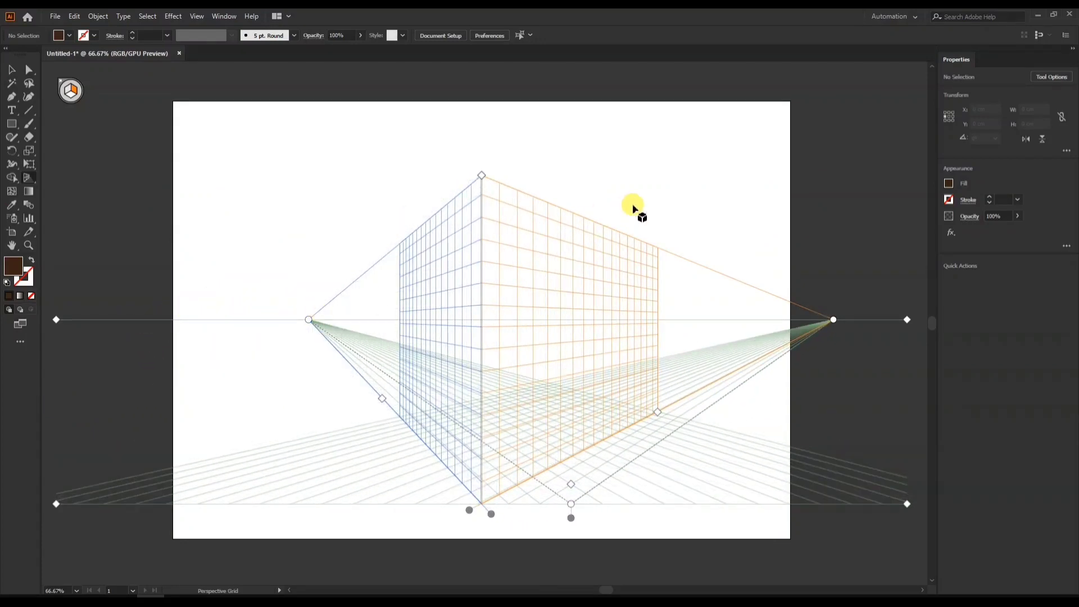
key("ctrl+z")
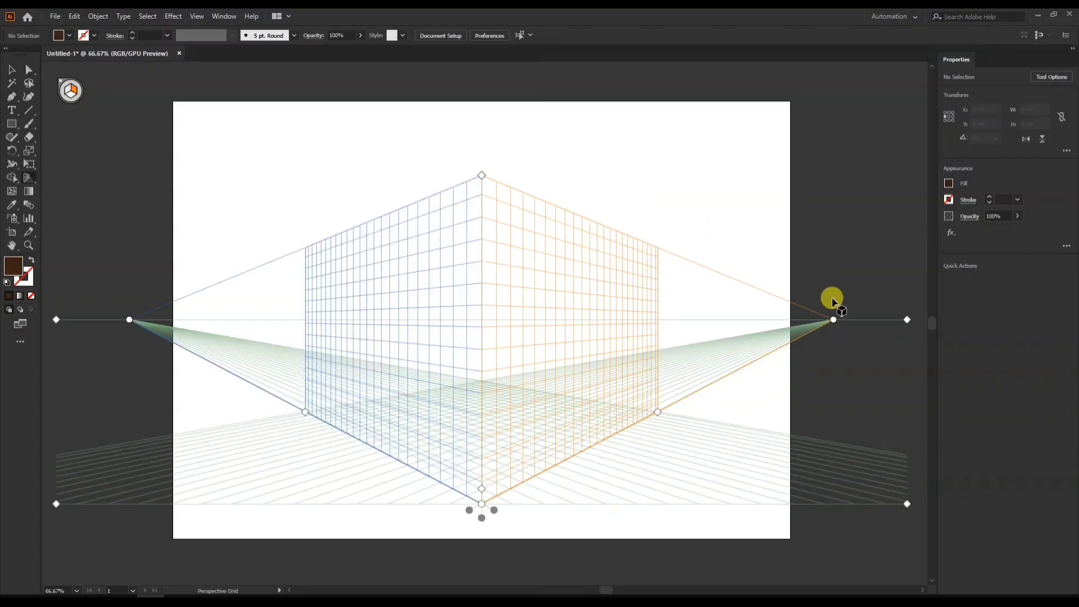
left_click_drag(833, 319, 638, 309)
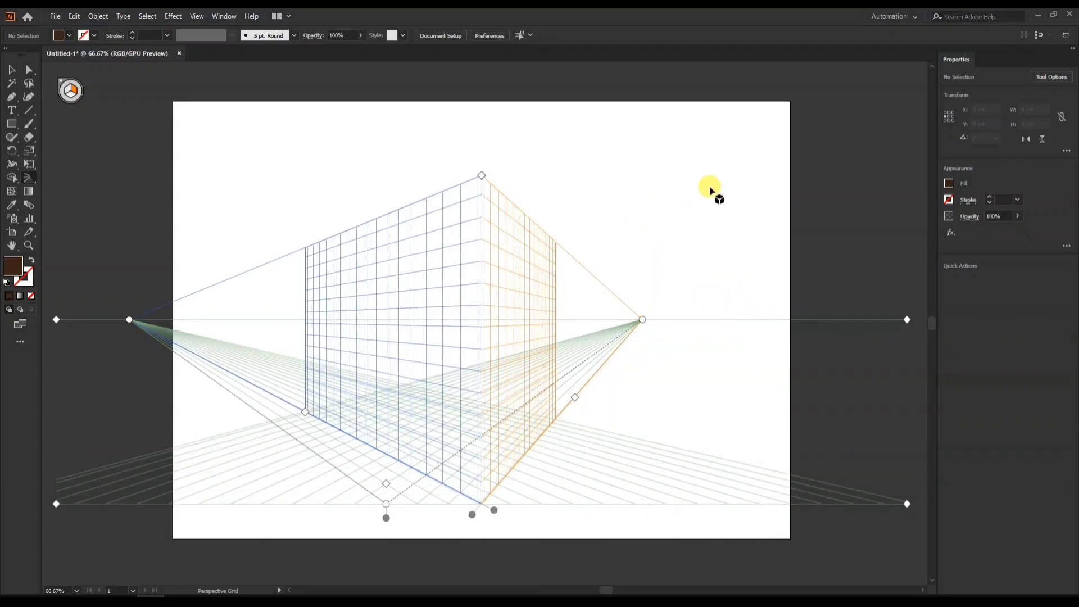
key("ctrl+z")
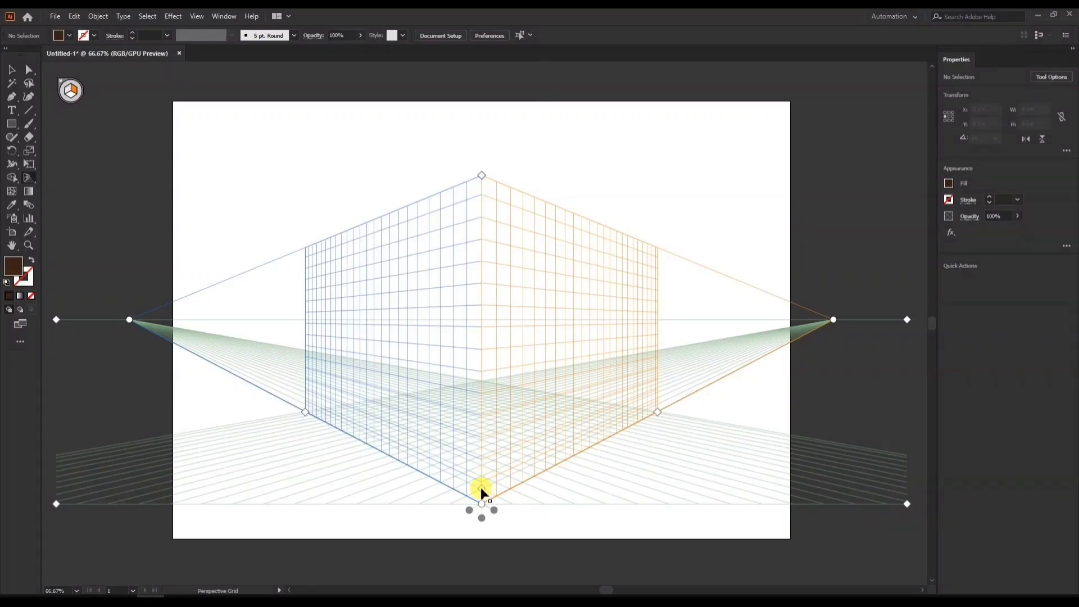
Enlarge the perspective grid's cells, and try shortening the extent of the right and left grids, undoing each shortening.
mouse_move(483, 493)
left_mouse_down()
mouse_move(485, 440)
mouse_move(483, 480)
left_mouse_up()
left_click_drag(650, 419, 551, 461)
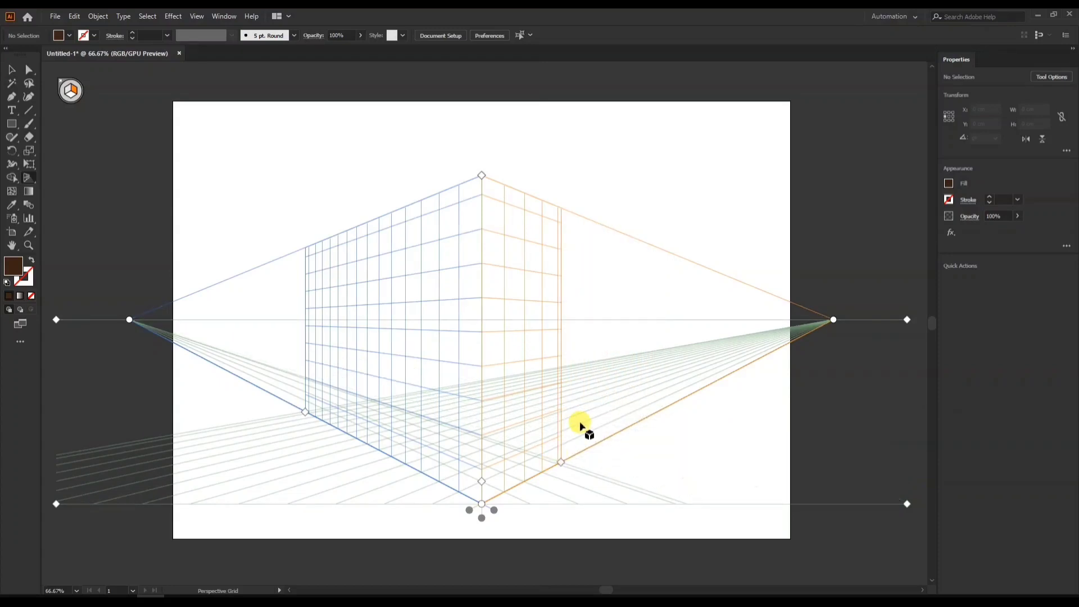
key("ctrl+z")
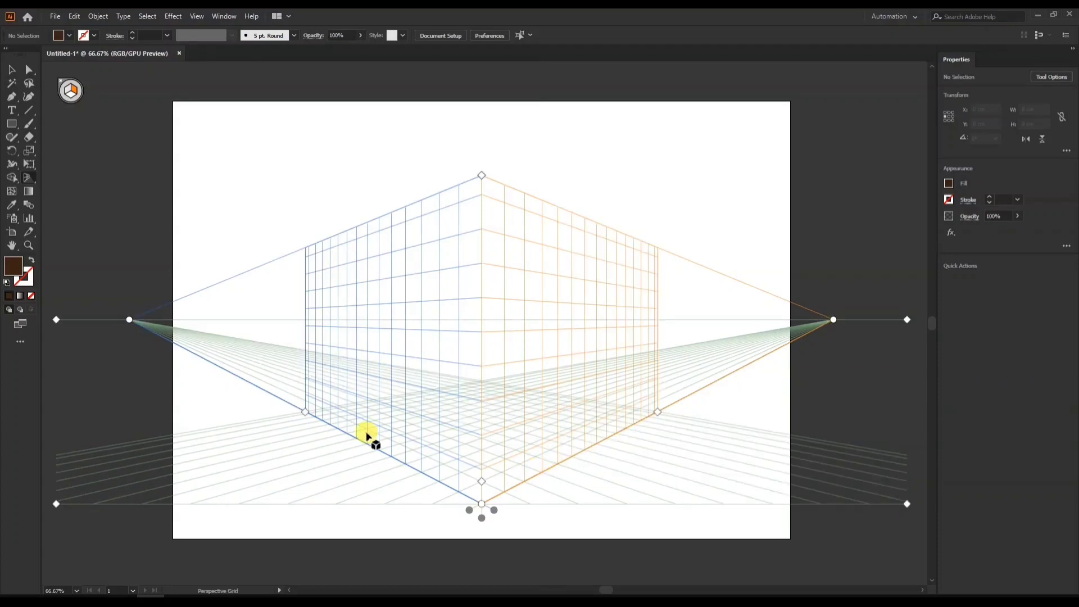
left_click_drag(303, 416, 370, 468)
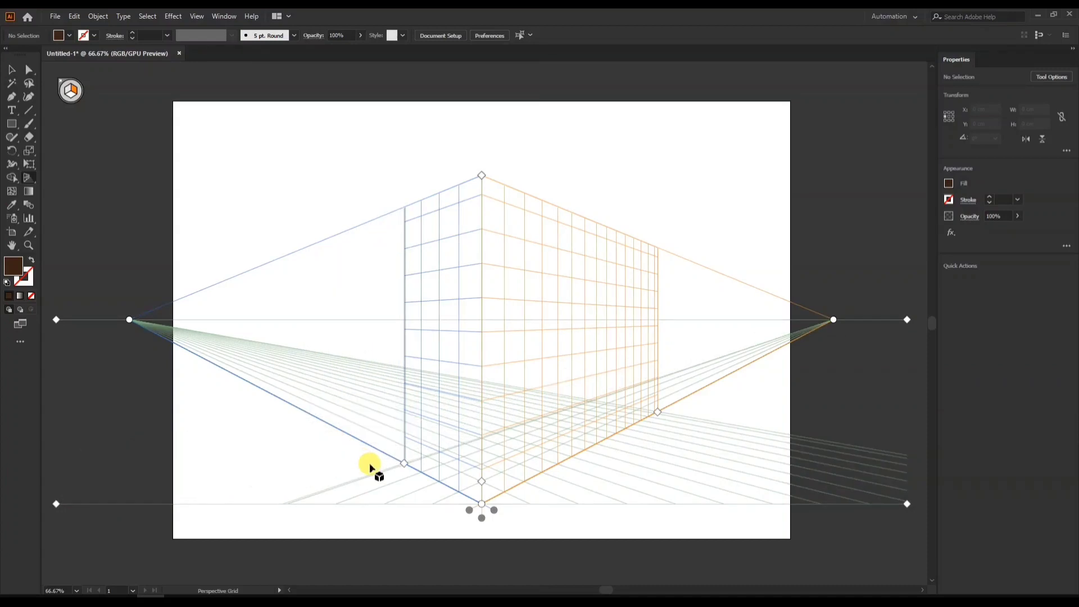
key("ctrl+z")
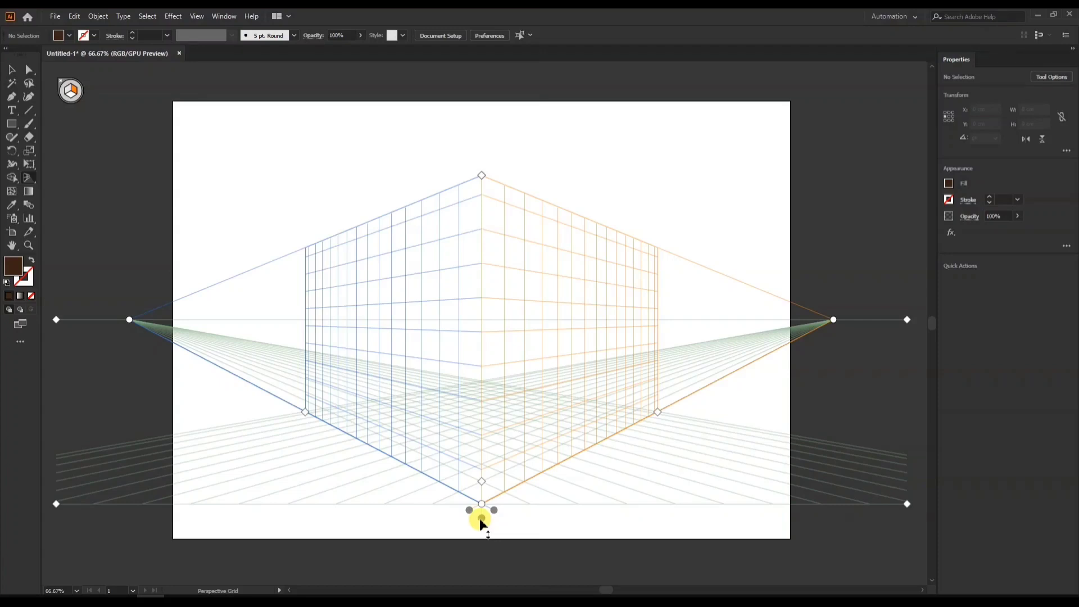
Lower the horizontal grid plane slightly, and try shifting the left and right grid planes sideways, undoing each sideways shift.
left_click_drag(480, 518, 627, 521)
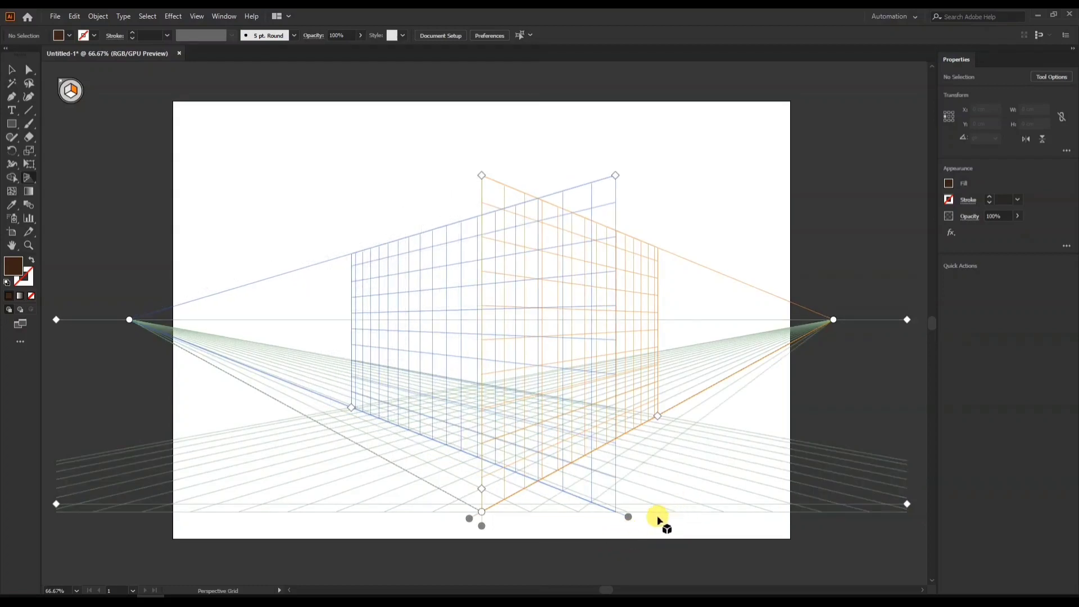
key("ctrl+z")
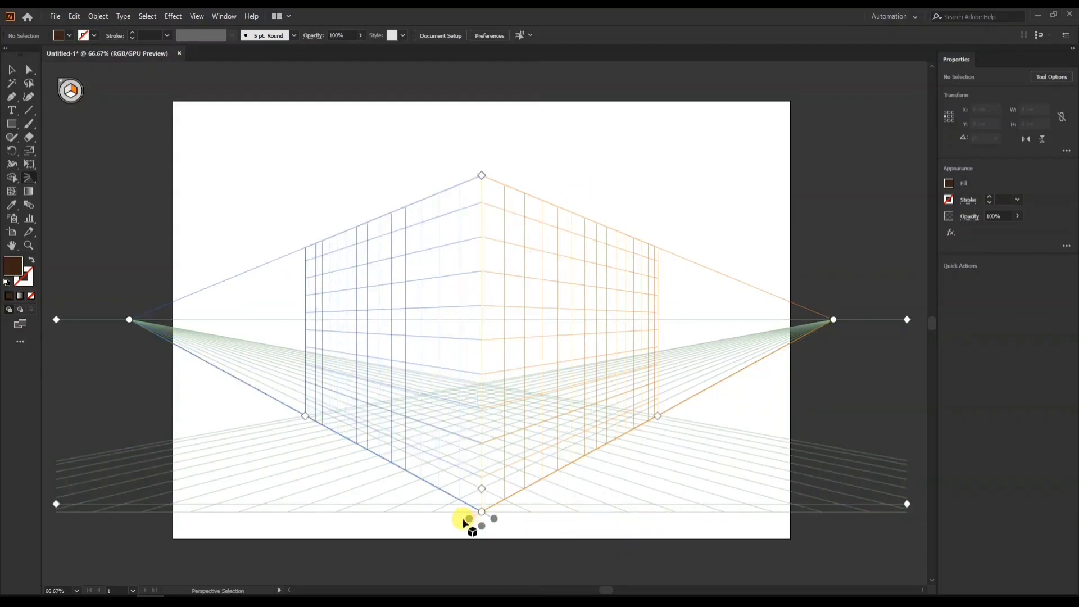
left_click_drag(469, 520, 380, 517)
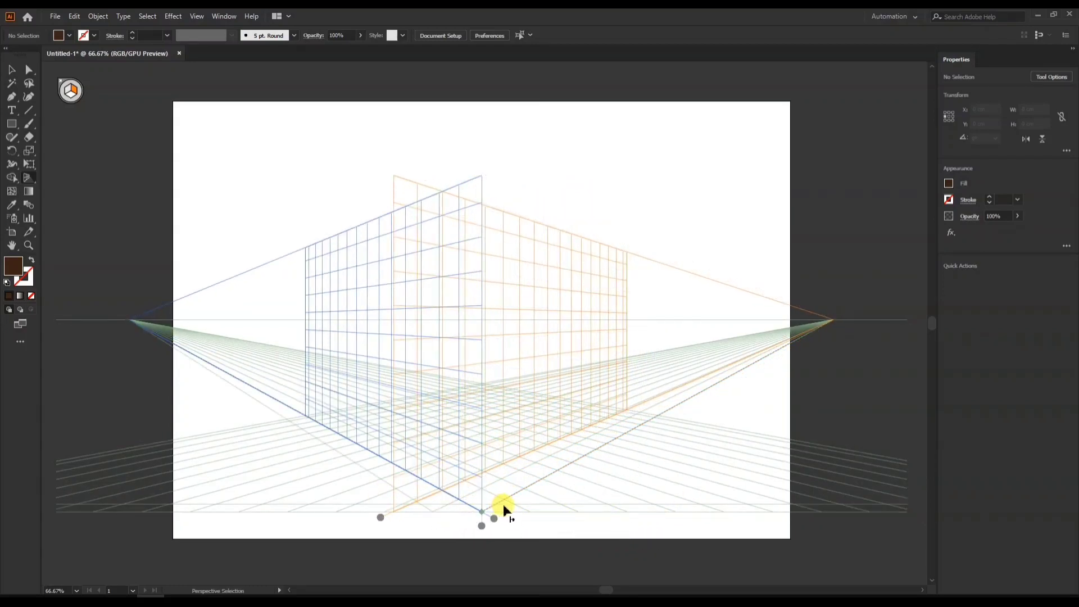
key("ctrl+z")
Cycle the left grid plane's display from grid lines to solid fill, to hidden and back to grid lines.
key("shift+p")
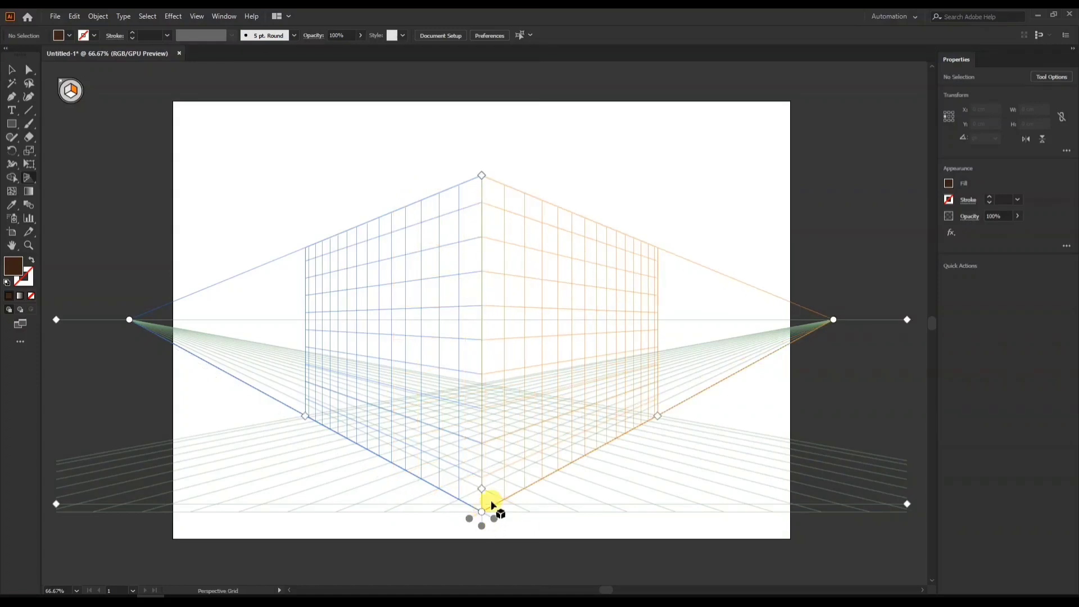
scroll(501, 522, "up", 2)
left_click_drag(477, 518, 479, 472)
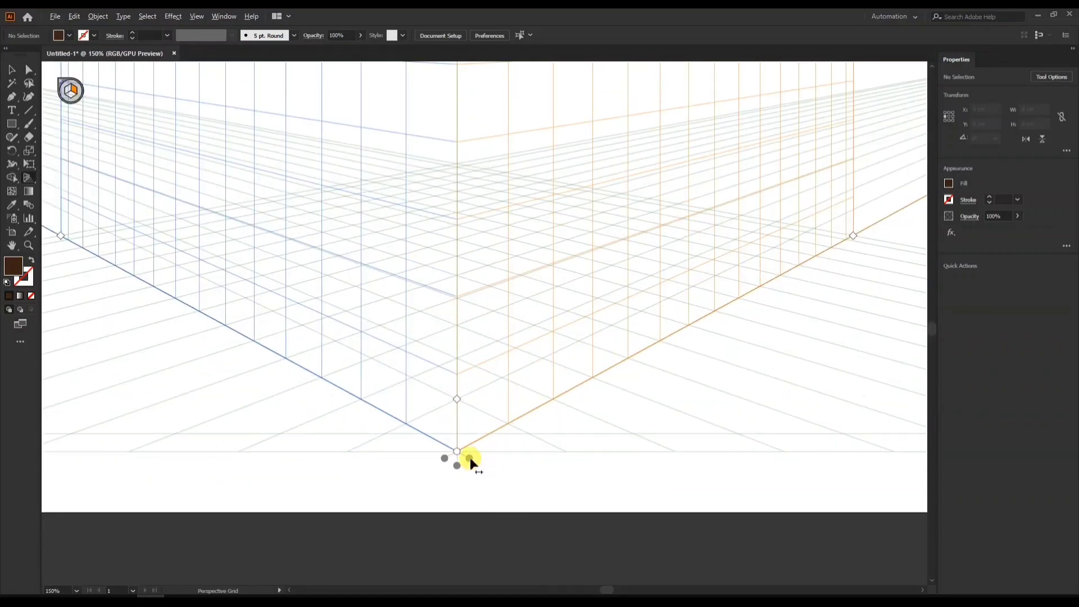
scroll(456, 466, "down", 2)
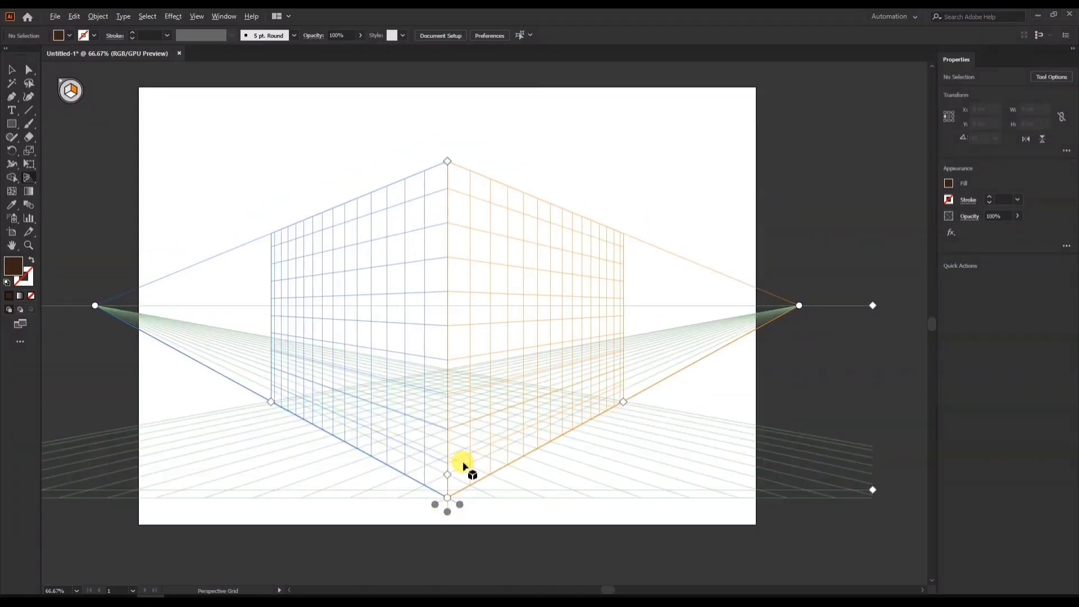
mouse_move(460, 449)
left_mouse_down()
mouse_move(482, 435)
mouse_move(472, 440)
left_mouse_up()
key("shift+p")
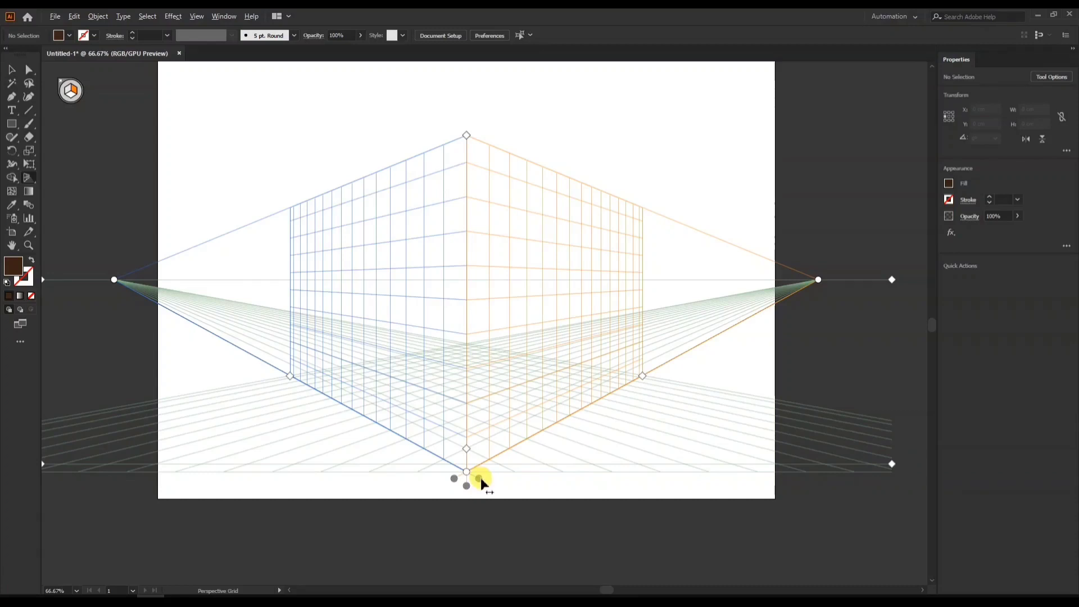
left_click_drag(480, 478, 480, 479)
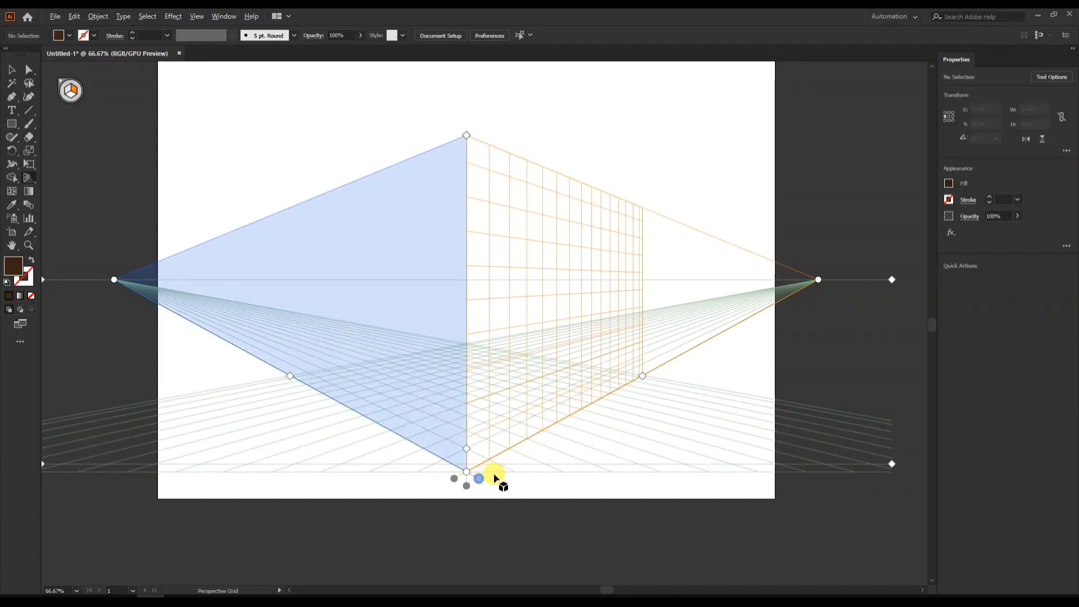
left_click(477, 478)
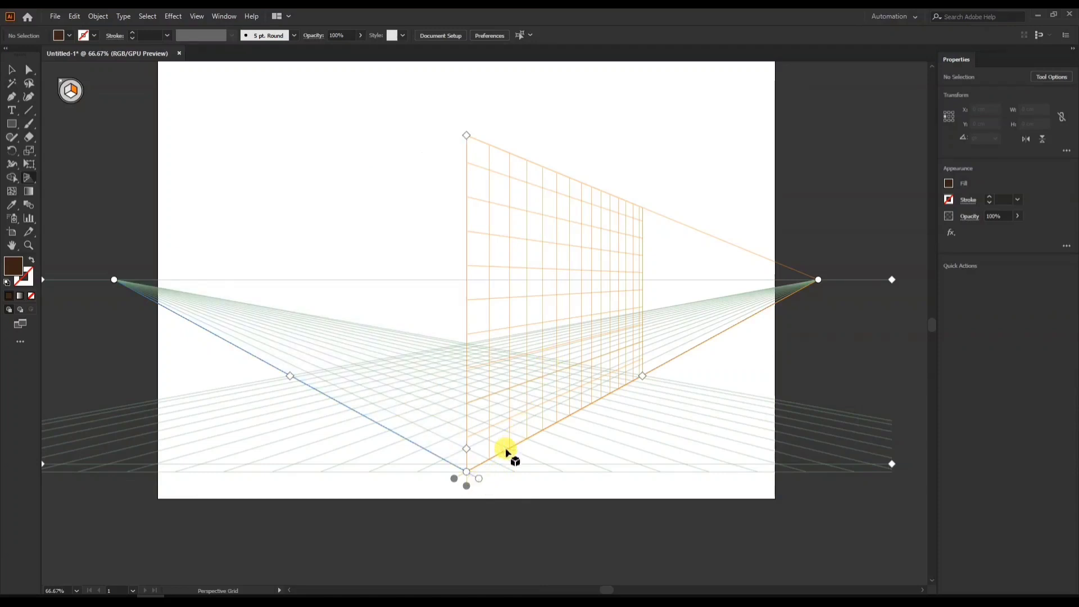
left_click(479, 479)
Cycle the right grid plane through solid fill and hidden, and display the horizontal grid plane as a solid fill.
left_click(455, 478)
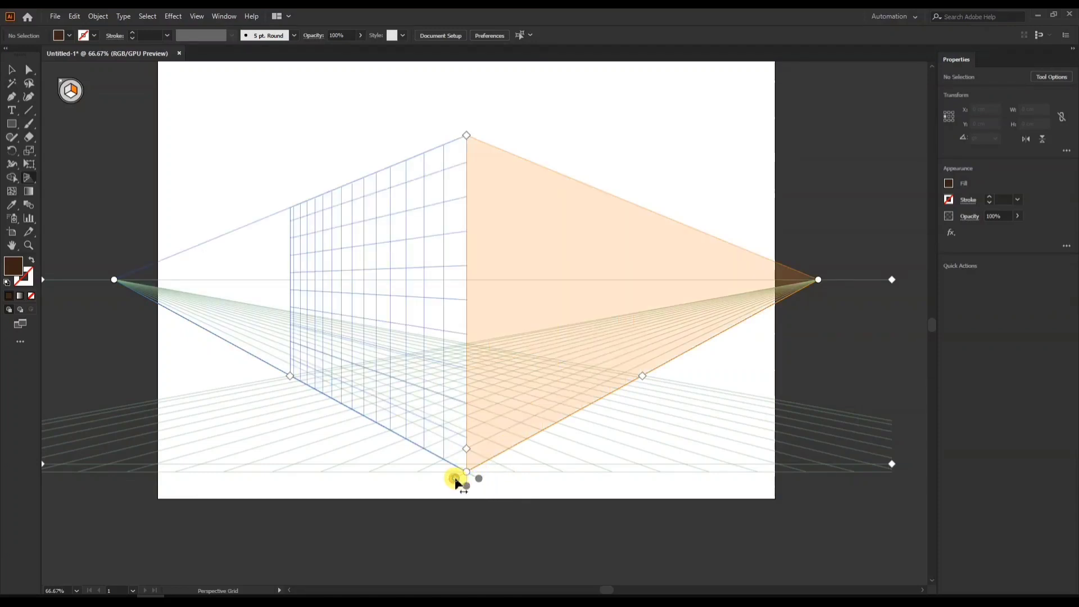
left_click(454, 478)
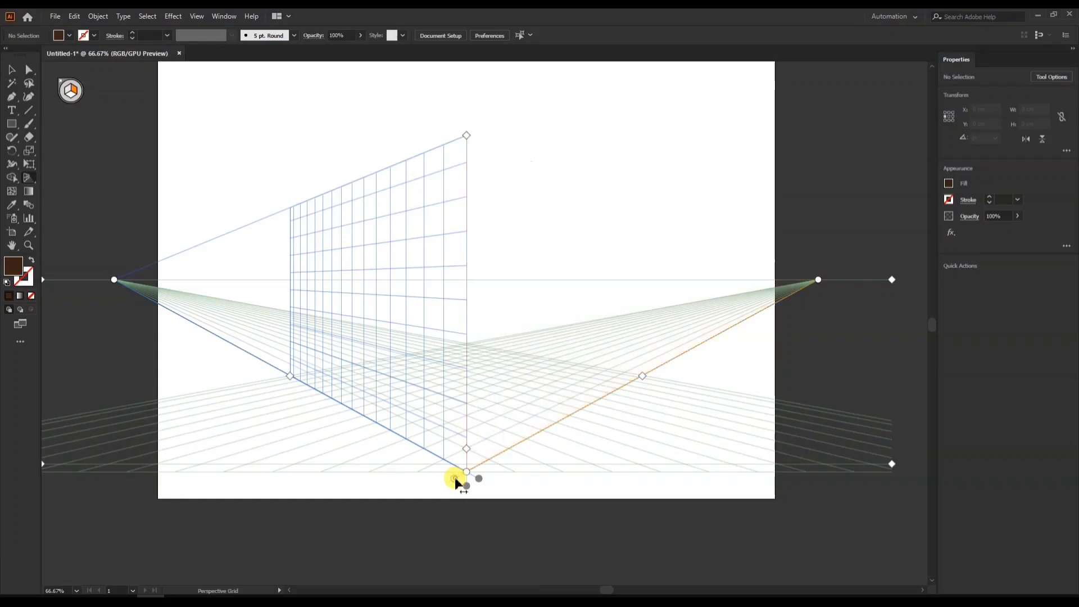
left_click(466, 486)
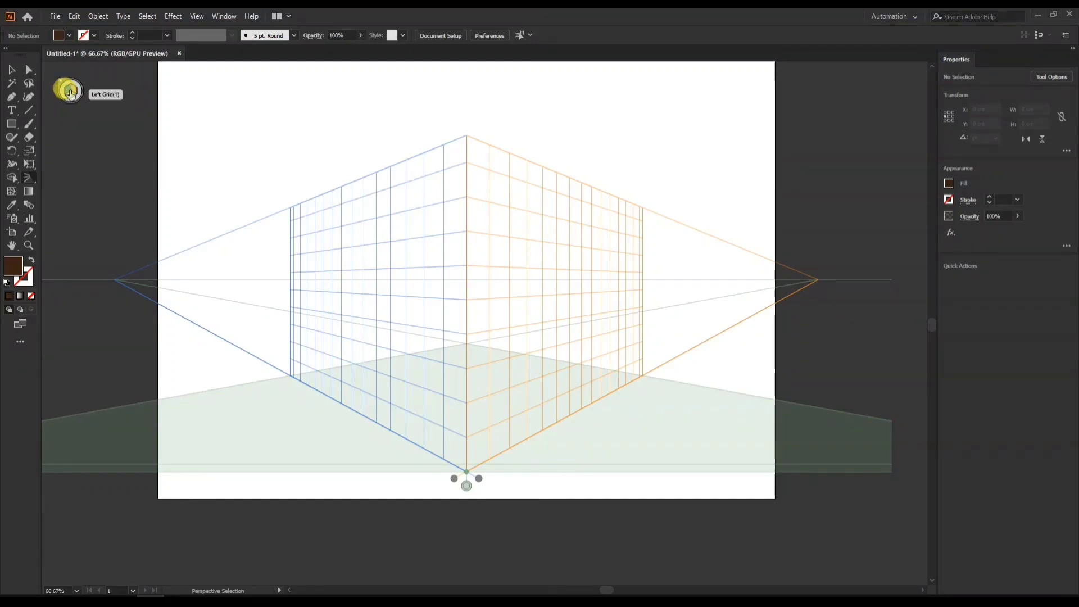
Try the right grid as the active plane in the plane switching widget, and make the left grid active instead.
key("shift+p")
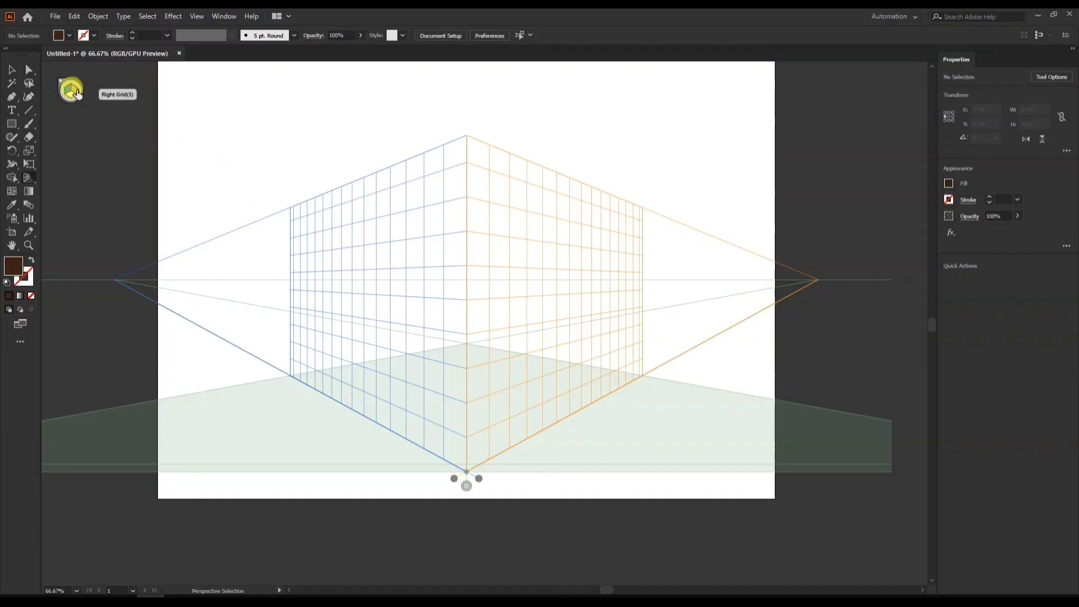
left_click(74, 92)
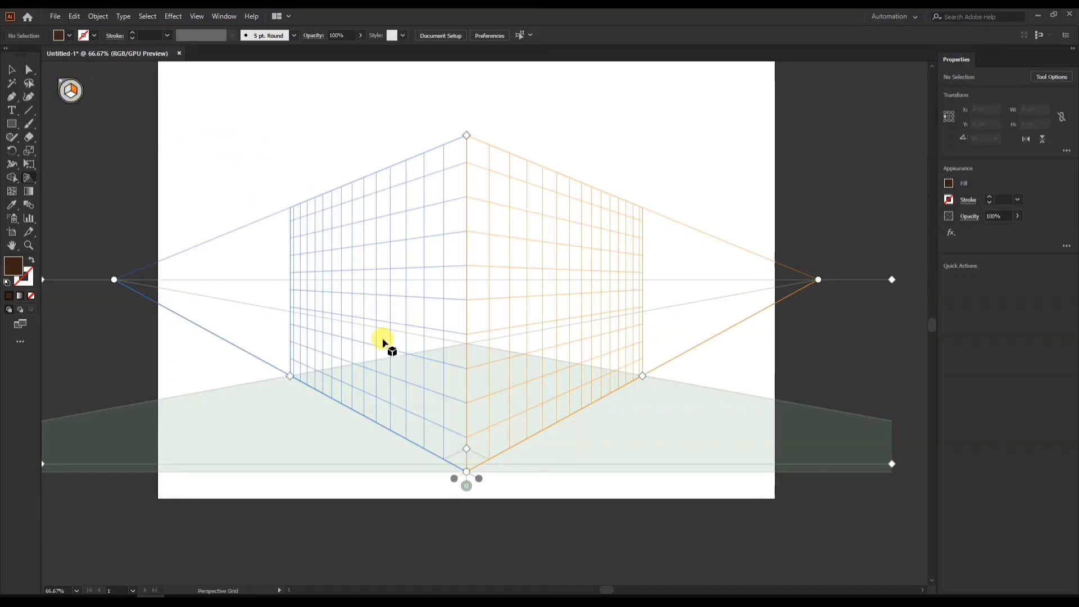
key("shift+v")
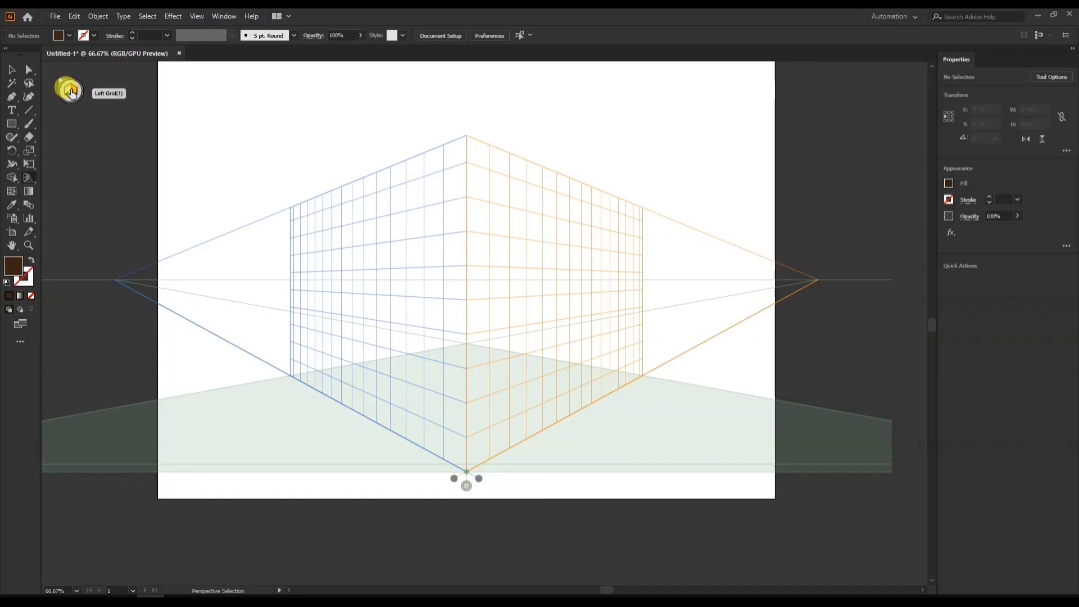
left_click(70, 92)
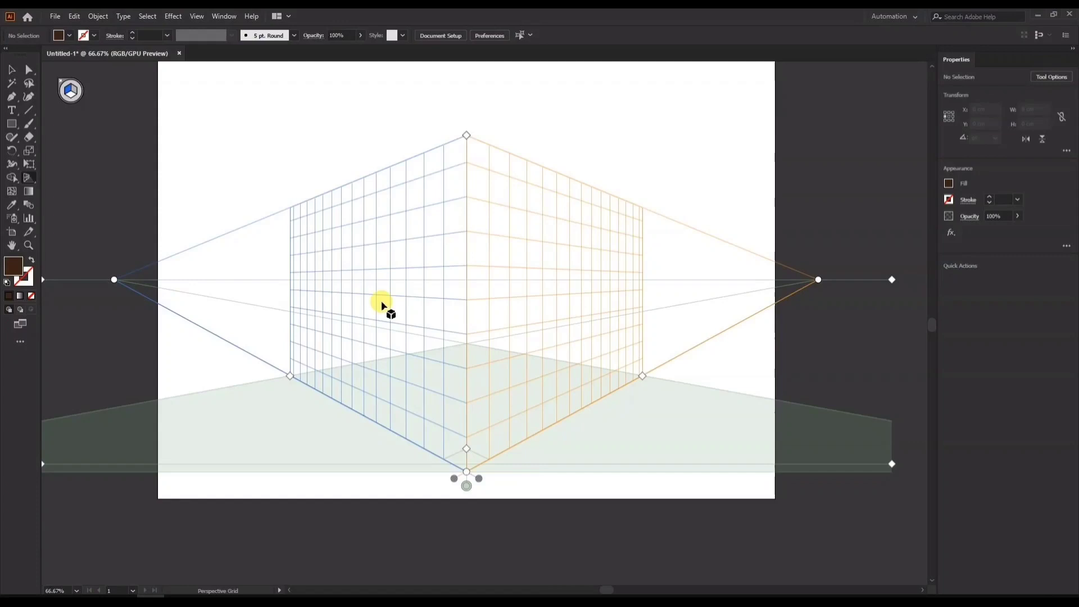
left_click(70, 92)
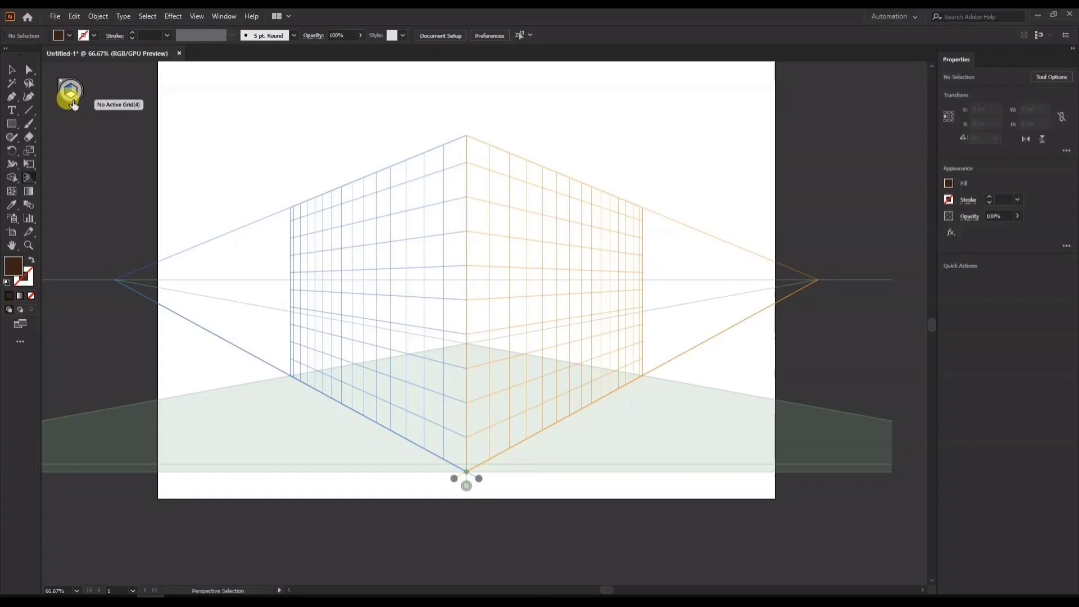
Draw a dark brown rectangle about 17.6 × 16 cm on the left grid, ending at the central vertical edge.
key("shift+p")
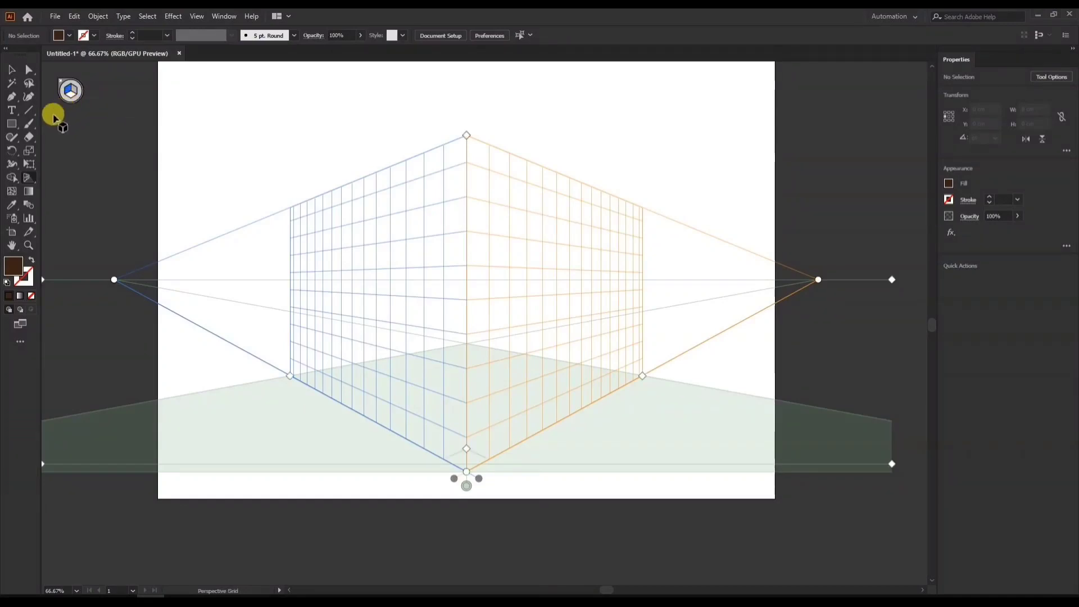
left_click(12, 124)
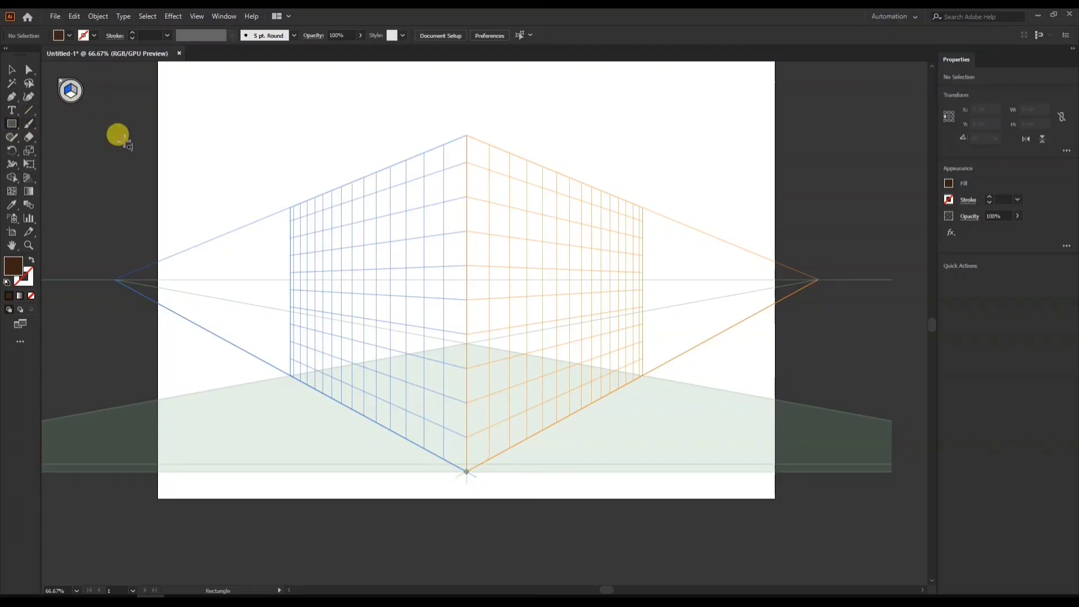
left_click_drag(318, 199, 471, 476)
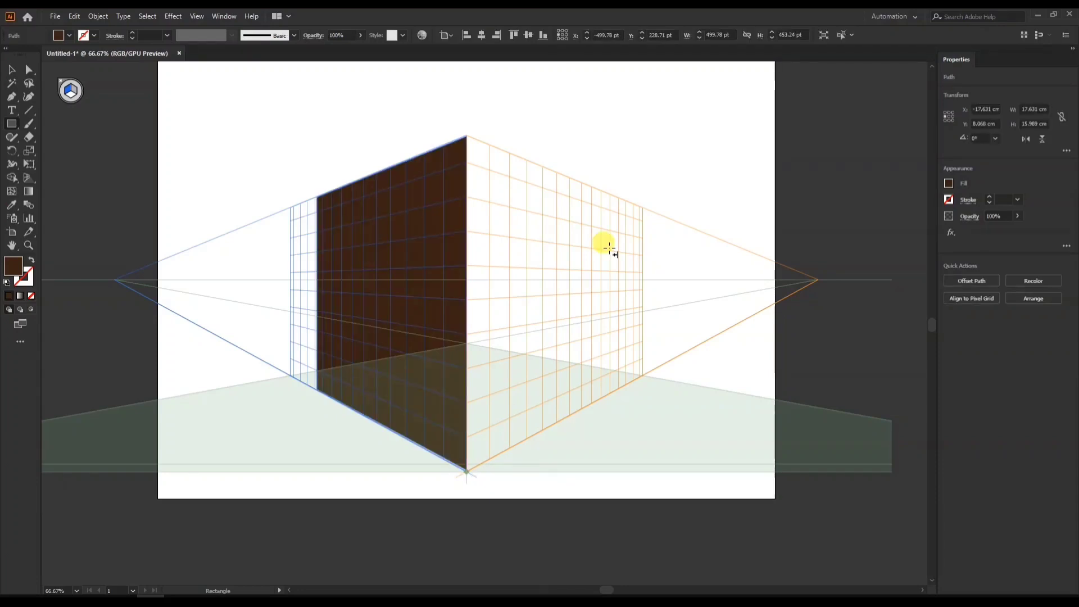
Draw a rectangle about 11.6 × 16.1 cm on the right grid from the central vertical edge, and fill it with medium brown.
key("shift+v")
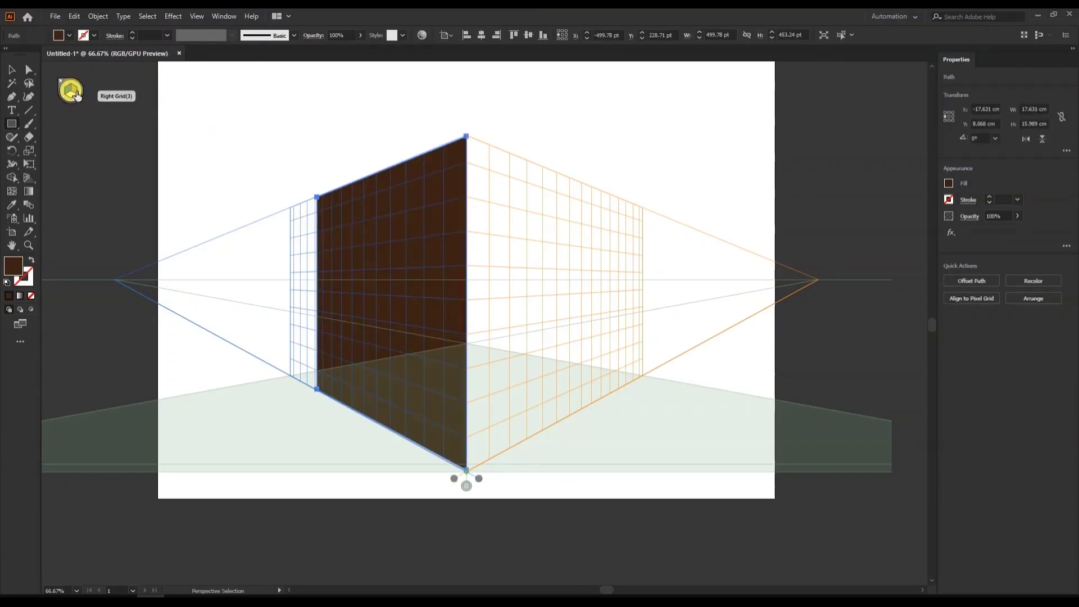
left_click(76, 93)
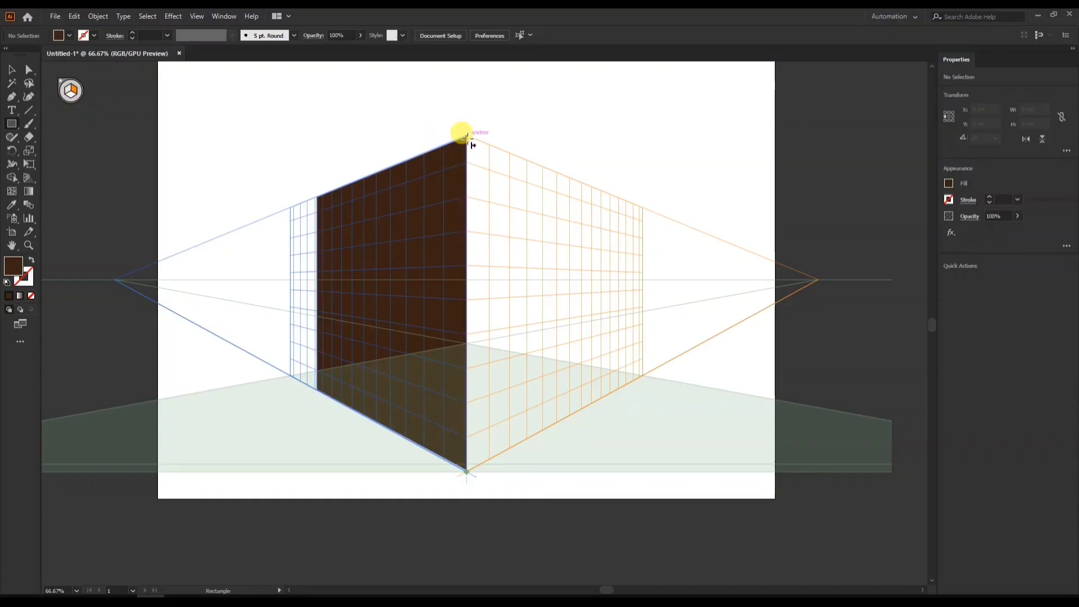
left_click_drag(467, 137, 585, 414)
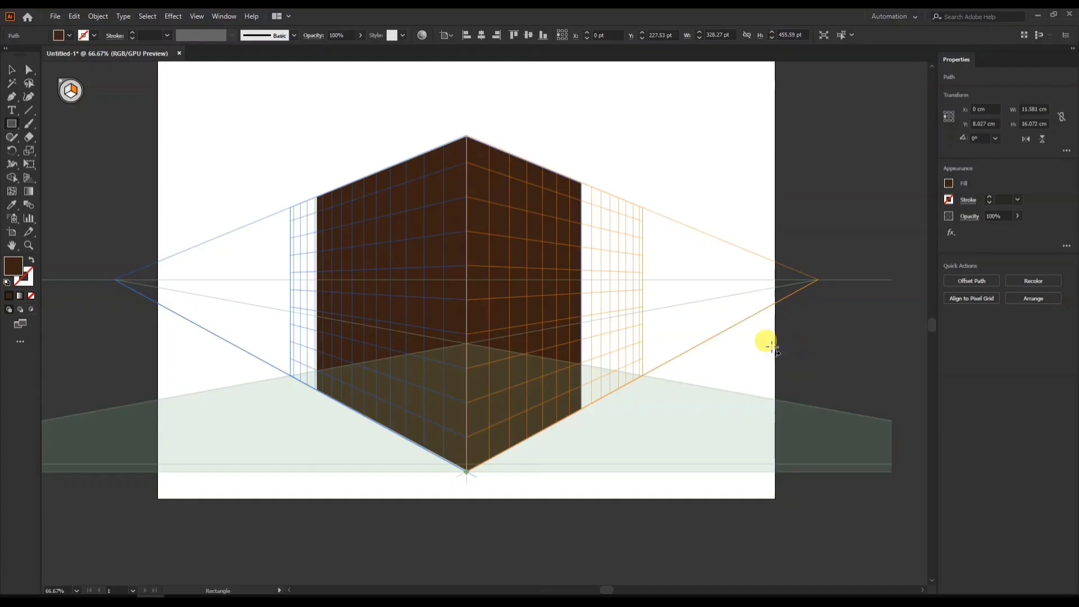
left_click(61, 34)
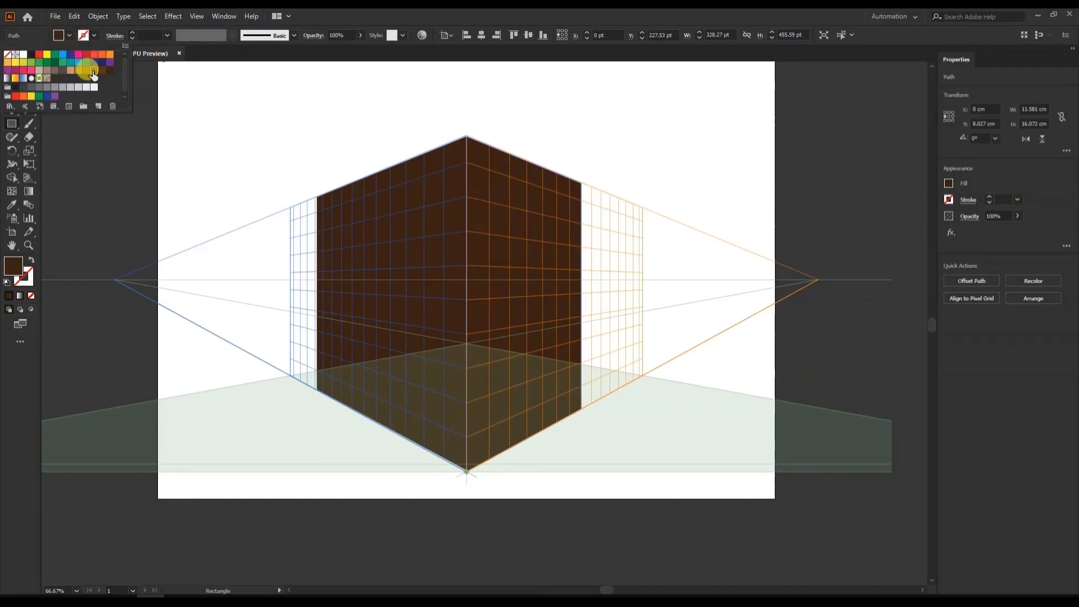
left_click(79, 65)
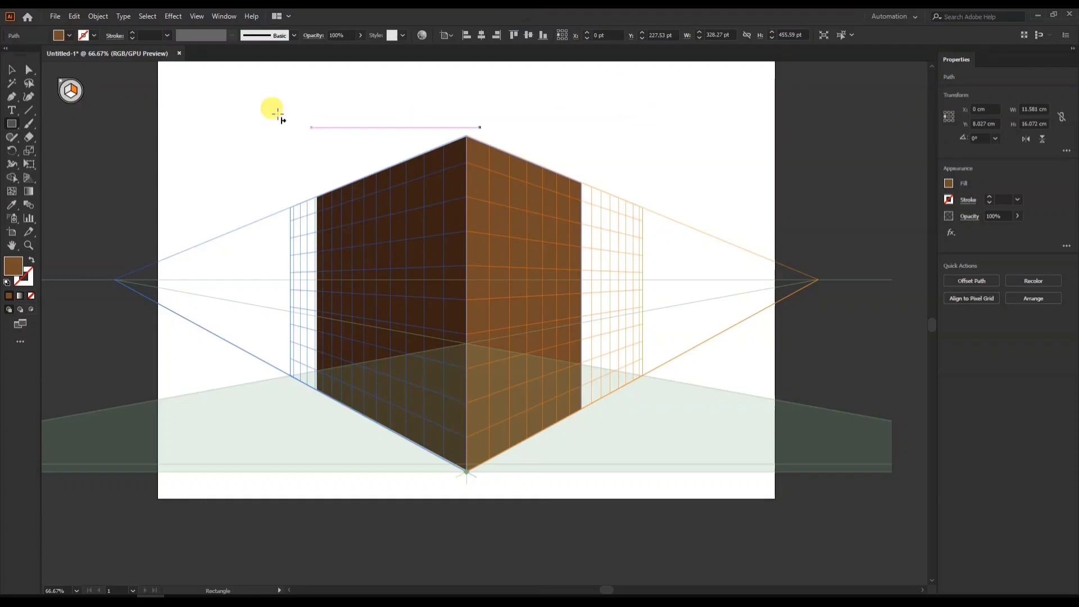
Draw a ground rectangle about 48.5 × 48.5 cm on the horizontal grid under the box, and fill it with light gray.
left_click(70, 93)
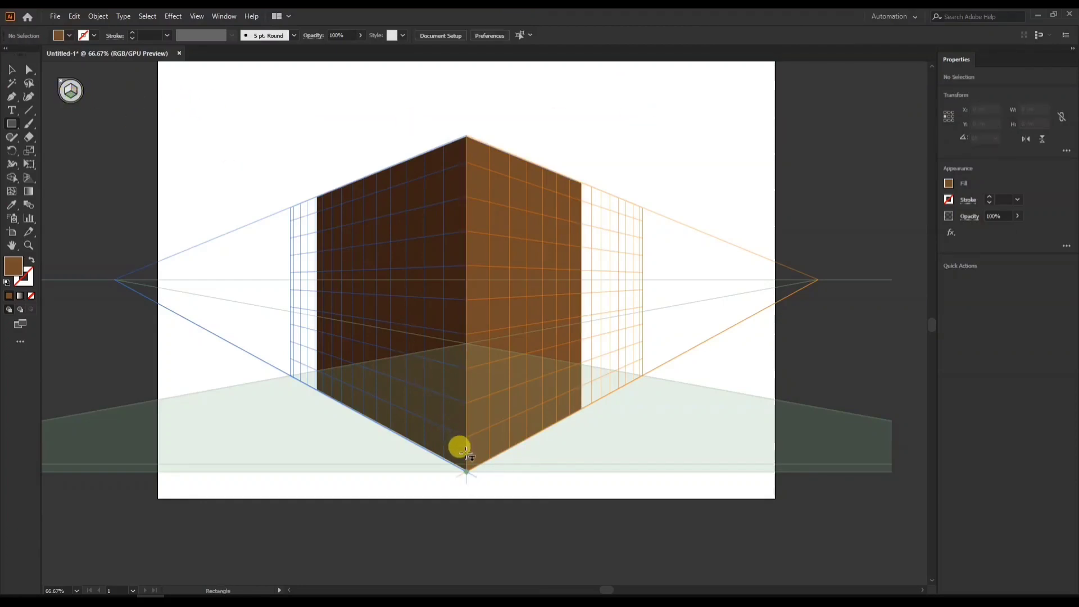
left_click_drag(463, 326, 467, 491)
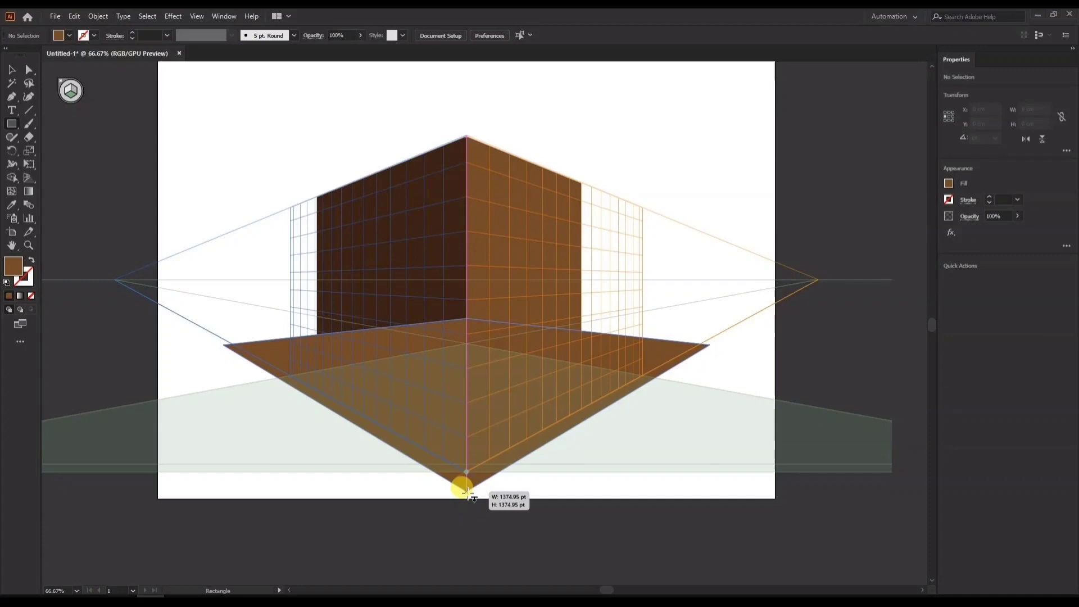
left_click_drag(468, 493, 467, 491)
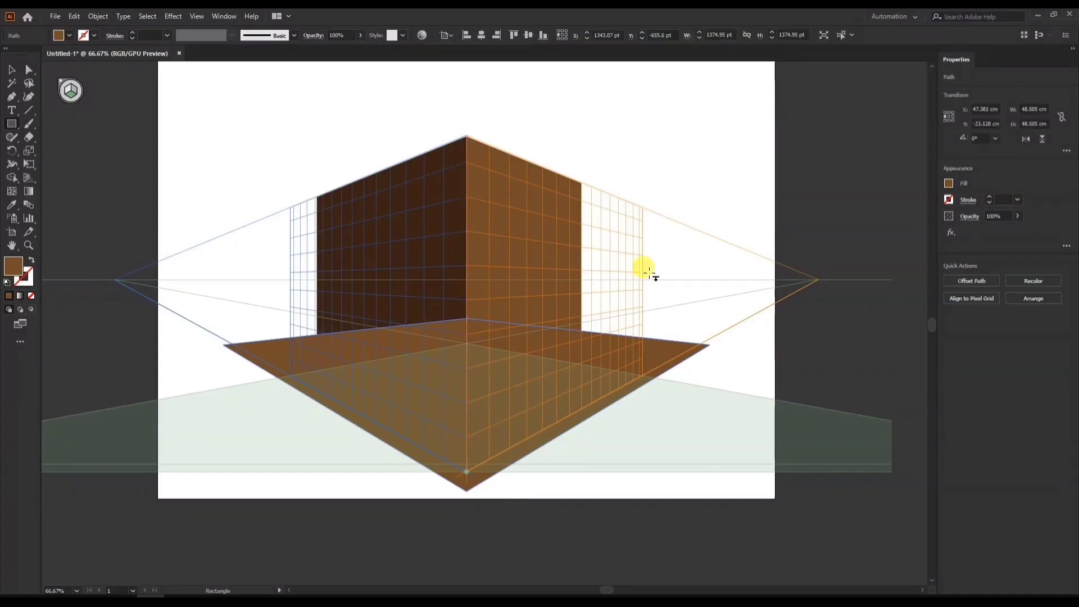
left_click(69, 35)
left_click(70, 87)
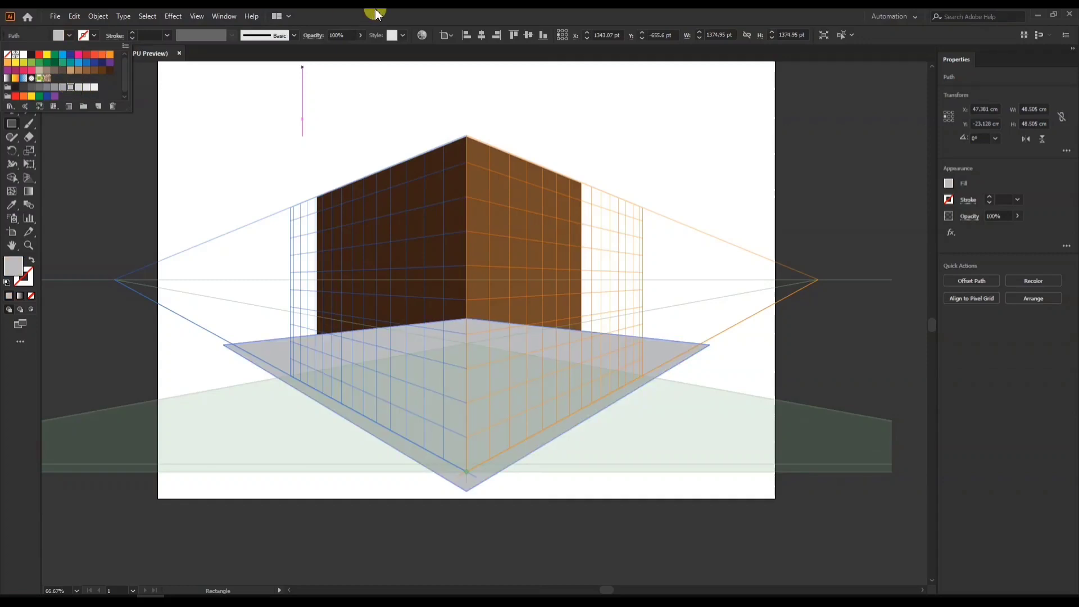
left_click(375, 12)
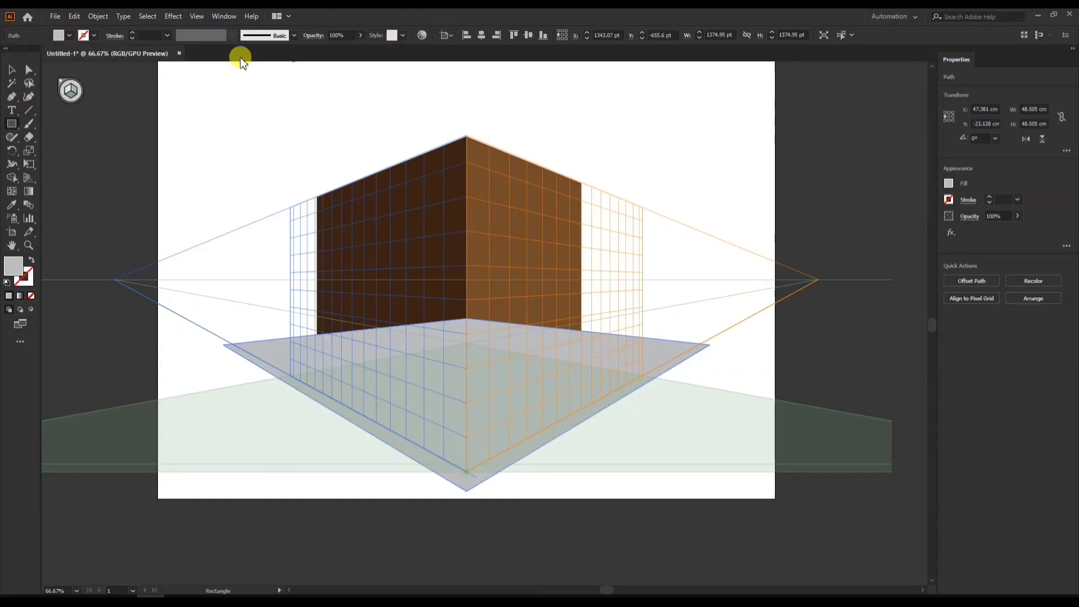
Send the light gray ground rectangle behind both brown box faces and deselect it.
left_click(11, 70)
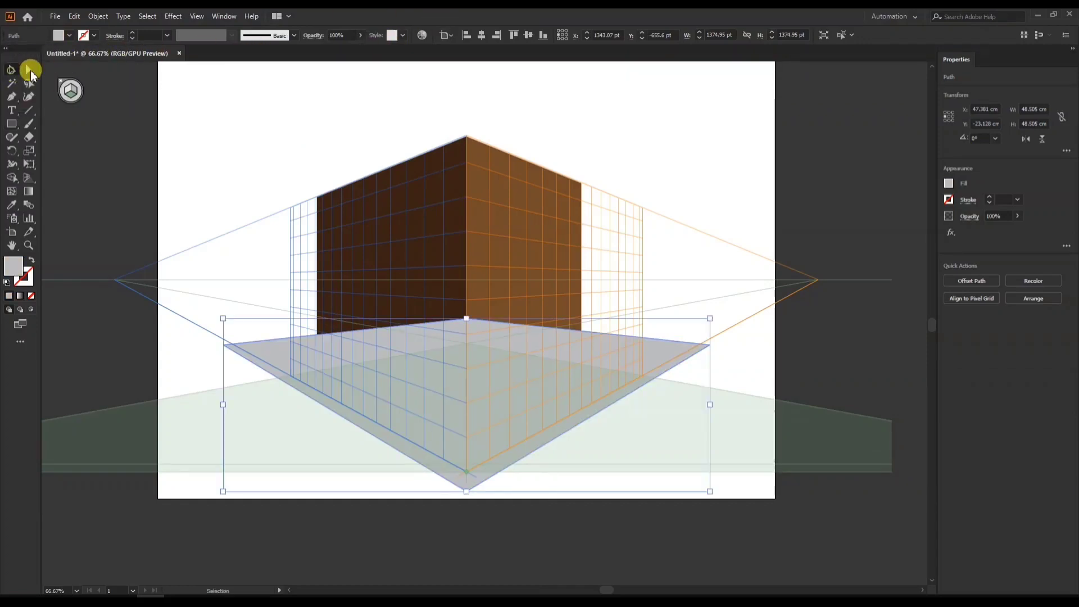
left_click(246, 144)
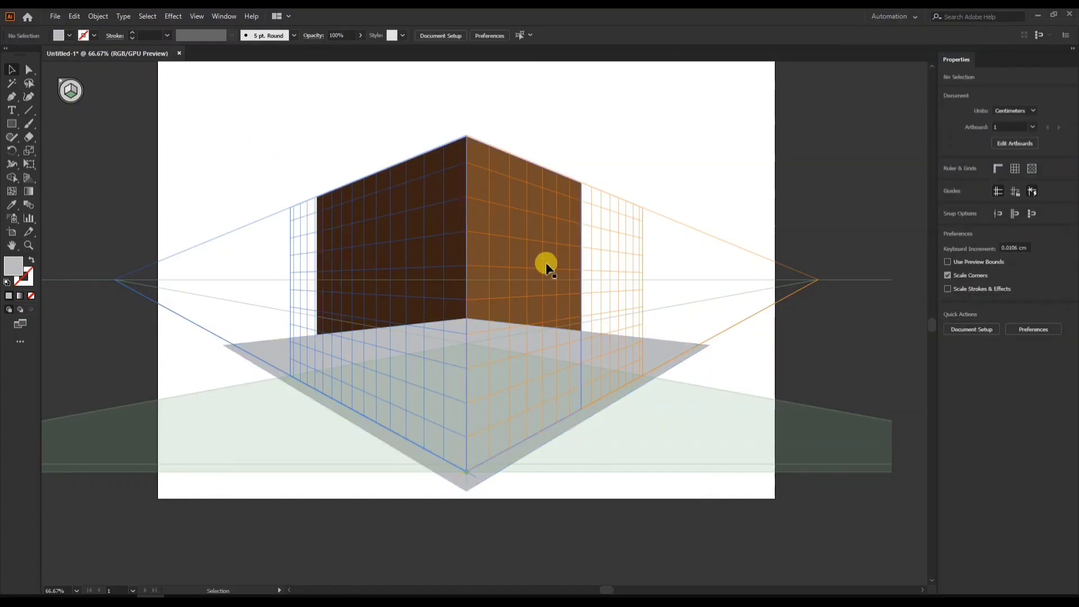
left_click(674, 355)
key("a")
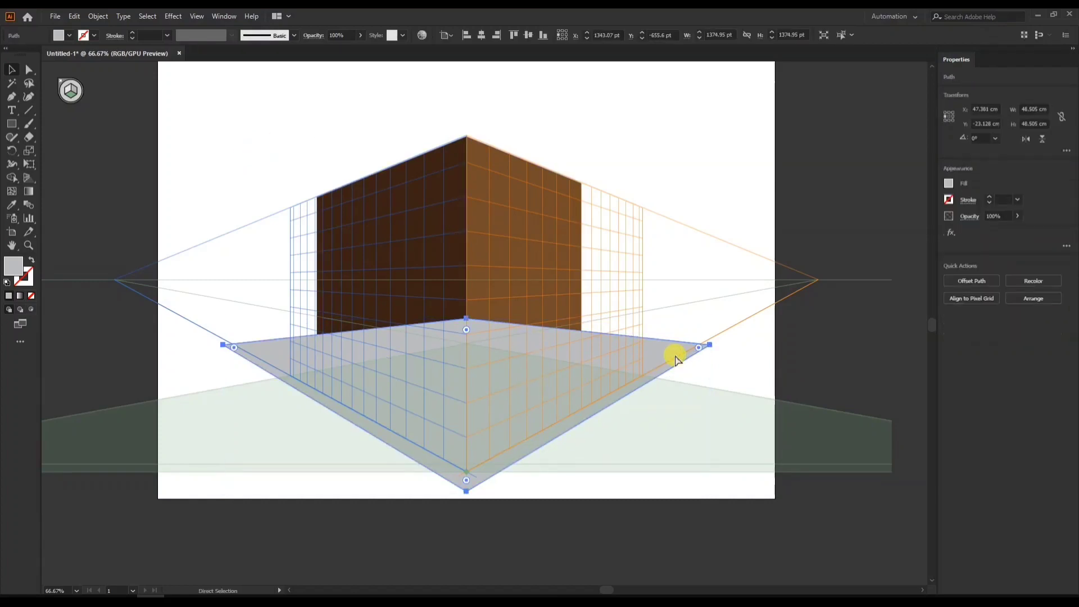
key("ctrl+shift+bracketleft")
key("v")
left_click(660, 193)
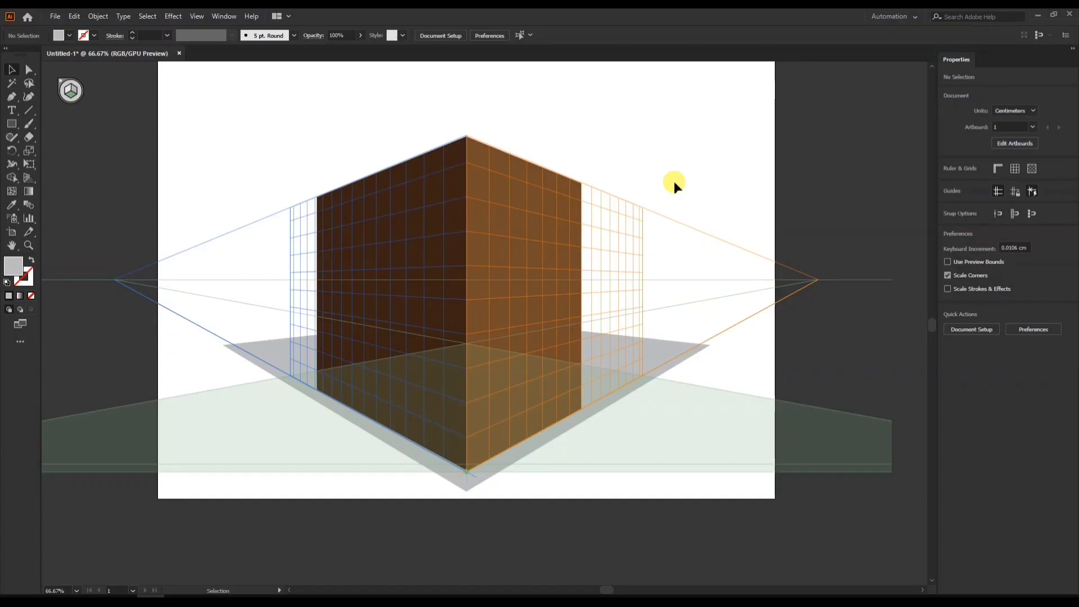
Hide the perspective grid to inspect the finished box, and display the grid again.
key("ctrl+shift+i")
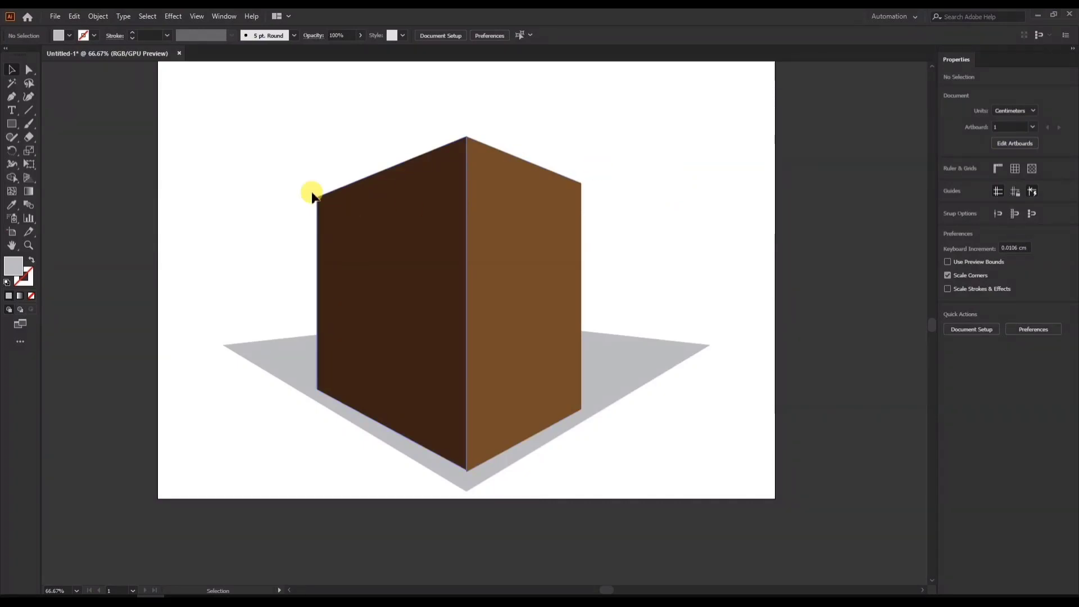
left_click(29, 178)
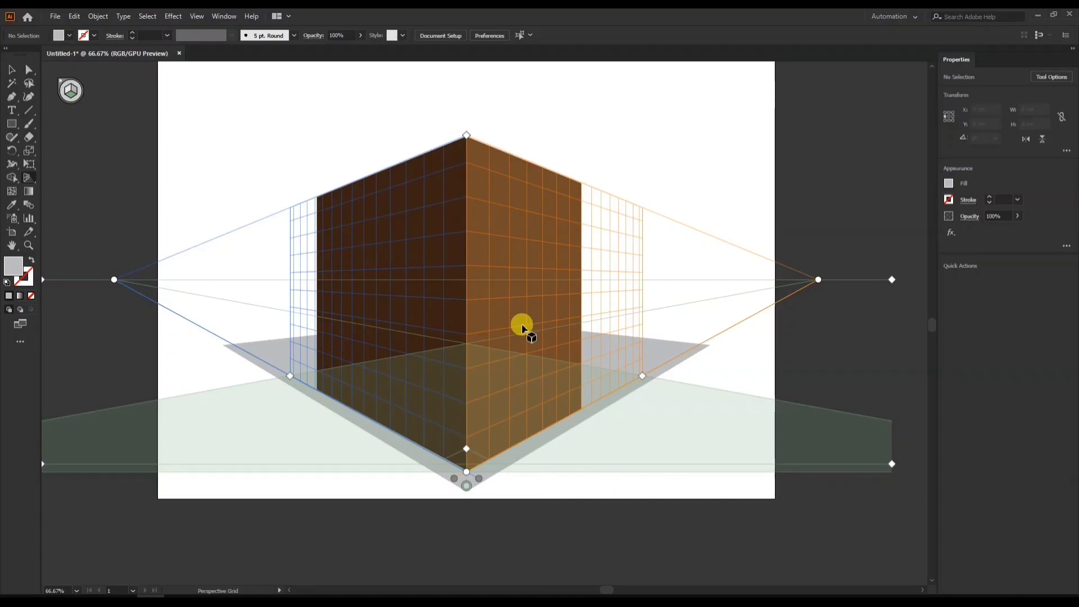
scroll(523, 330, "down", 1)
left_click_drag(548, 274, 474, 322)
scroll(466, 281, "up", 1)
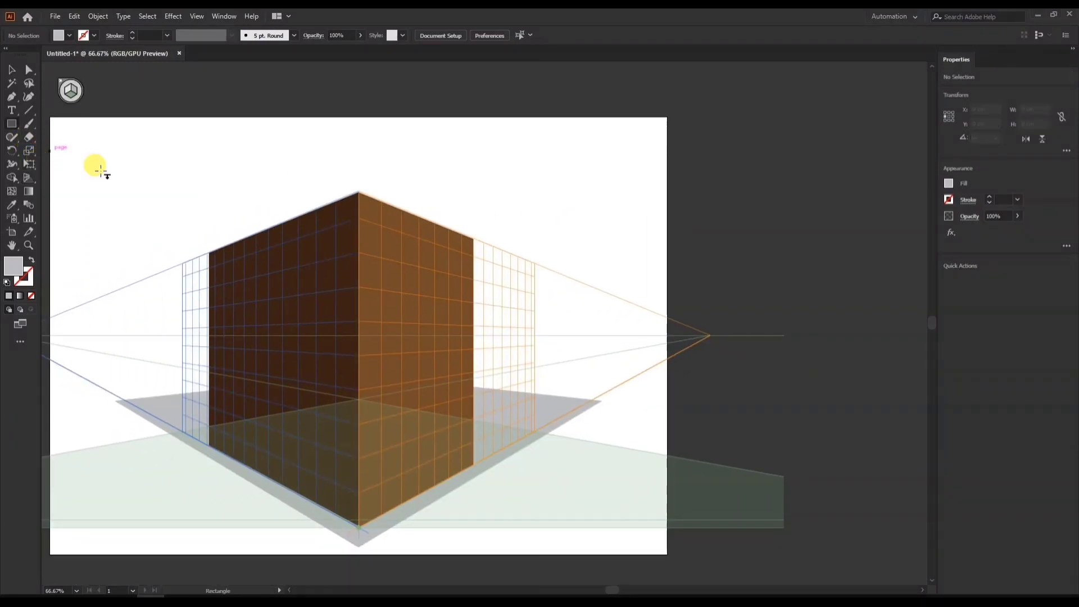
Detach the perspective tools as a floating panel, and shift the right box face slightly with the Perspective Selection tool.
key("space")
left_click_drag(371, 219, 423, 214)
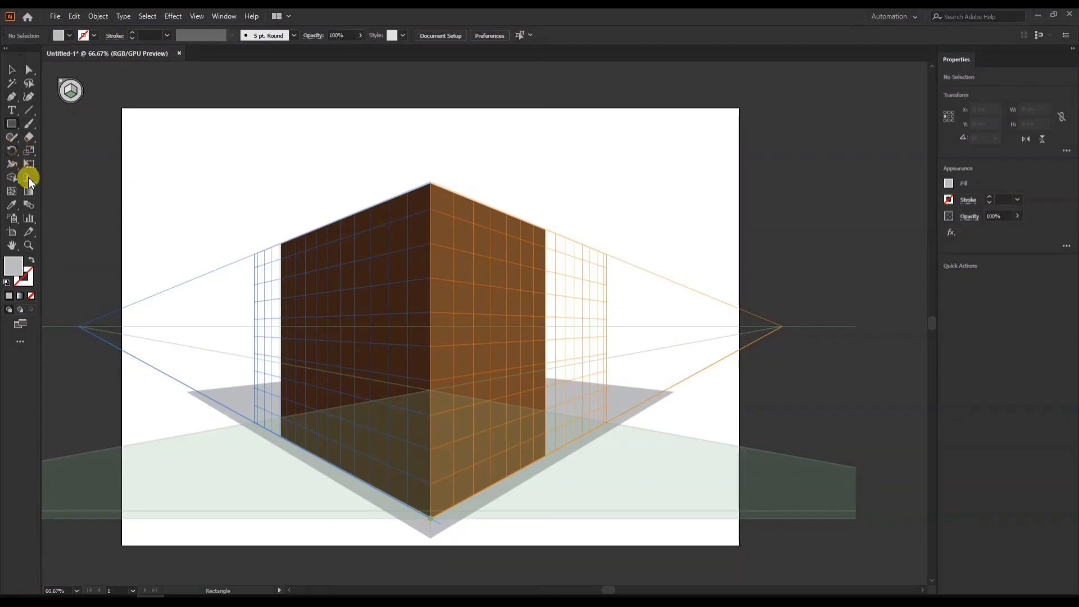
left_click_drag(29, 178, 73, 194)
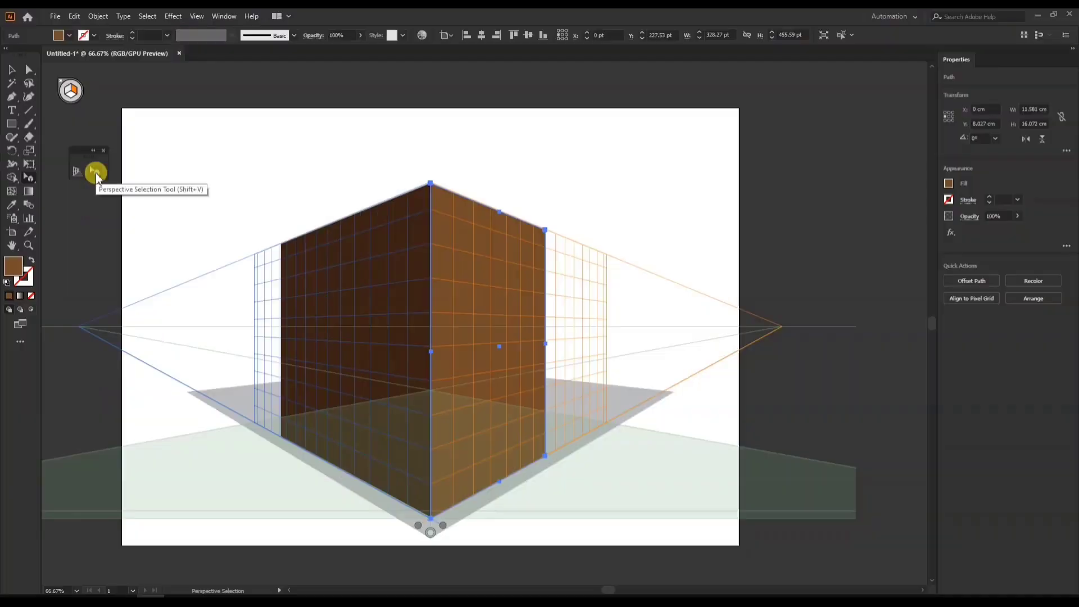
mouse_move(498, 303)
left_mouse_down()
mouse_move(562, 313)
mouse_move(492, 327)
mouse_move(492, 314)
left_mouse_up()
Try shortening both box faces to about 11.7 cm high in perspective, and raise the right face back to the grid's top.
left_click_drag(493, 211, 534, 285)
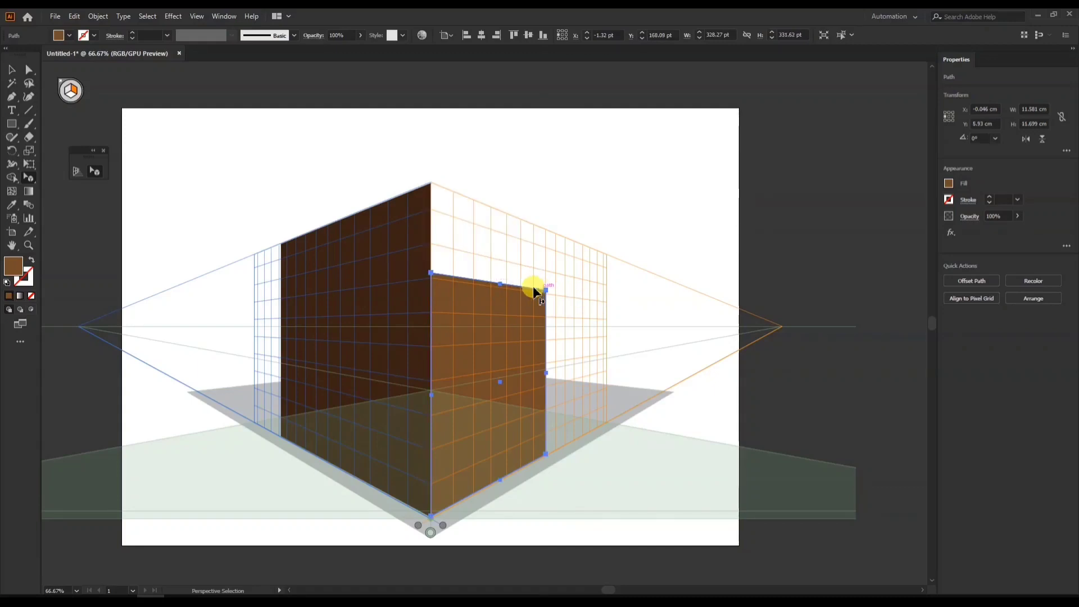
left_click(418, 217)
left_click_drag(337, 221, 345, 289)
left_click(489, 306)
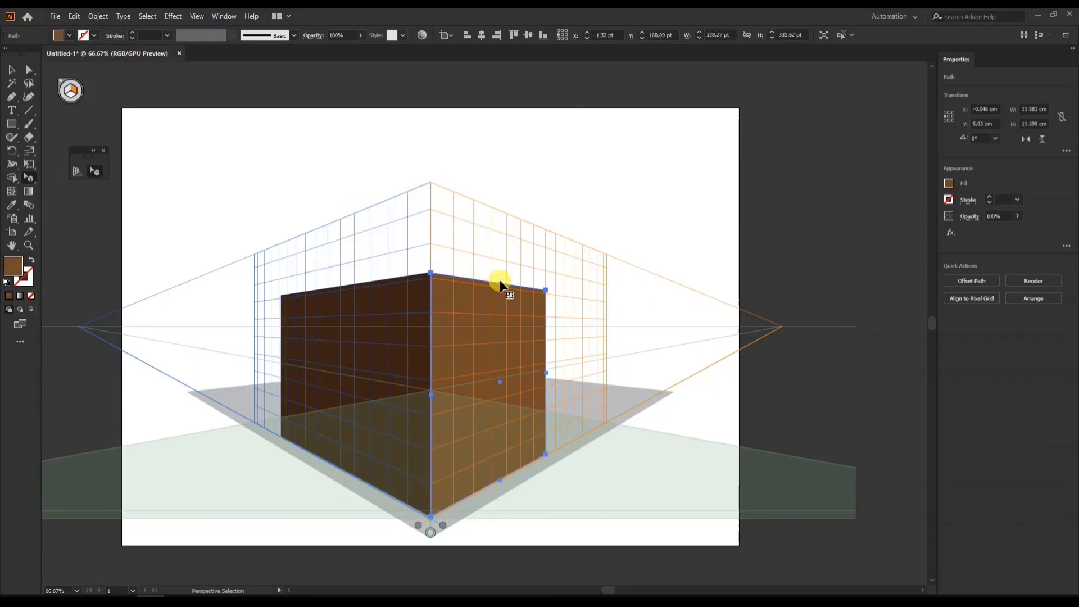
left_click_drag(501, 284, 495, 211)
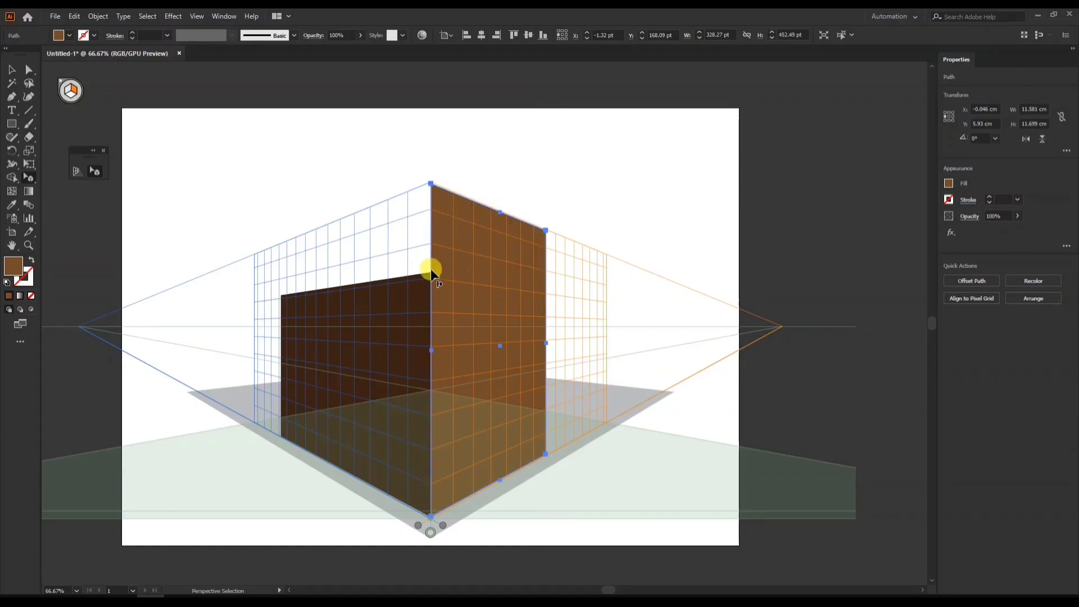
left_click(409, 286)
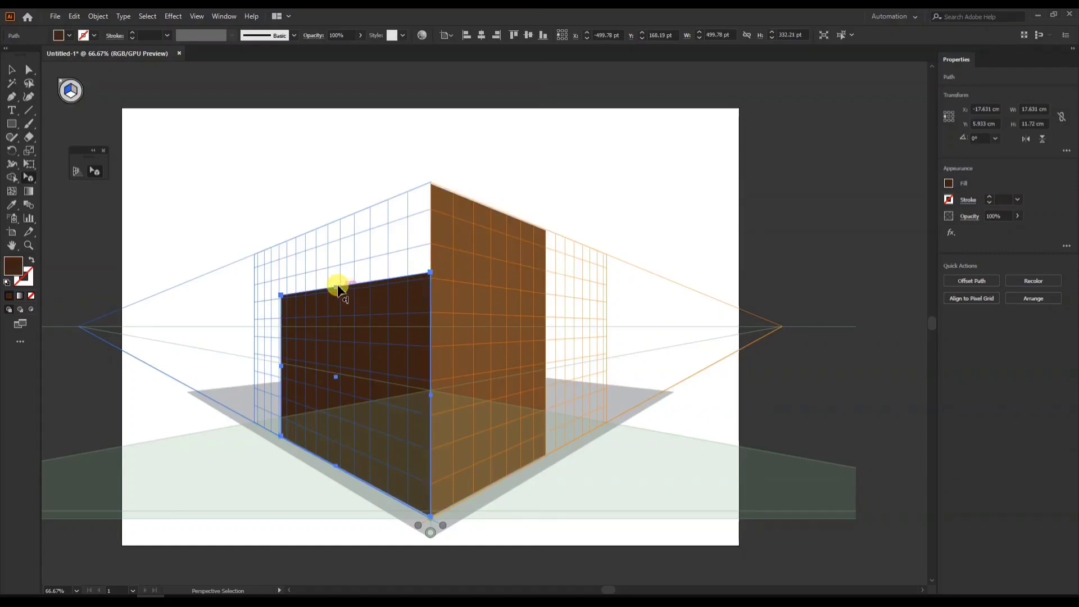
Undo the height changes on both faces, try shortening the right face to about 11.6 cm, and undo that too.
key("ctrl+z")
key("ctrl+z")
key("ctrl+z")
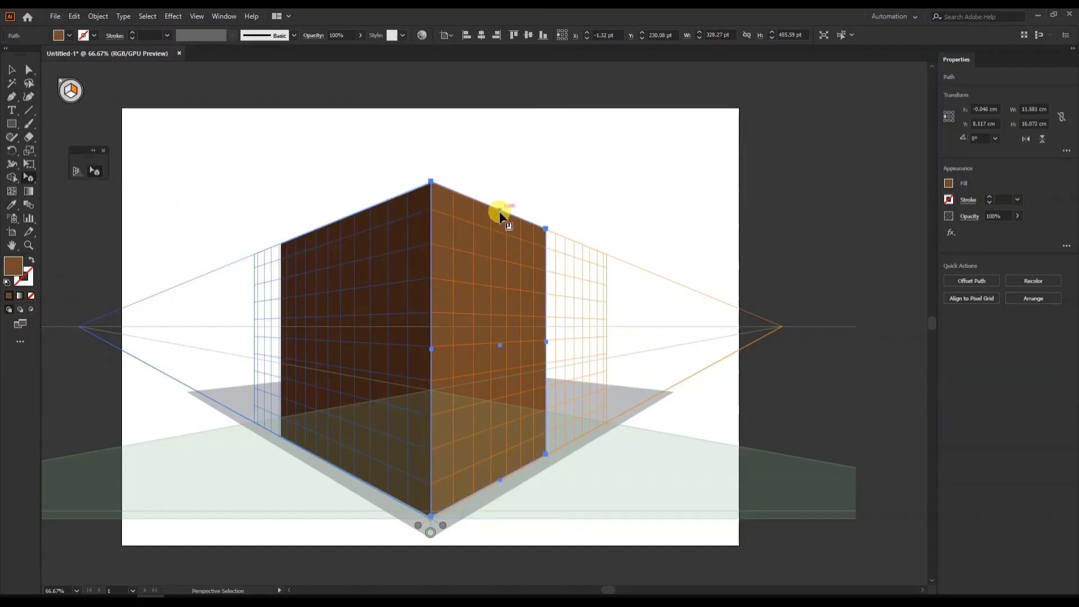
left_click_drag(500, 212, 489, 286)
key("ctrl+z")
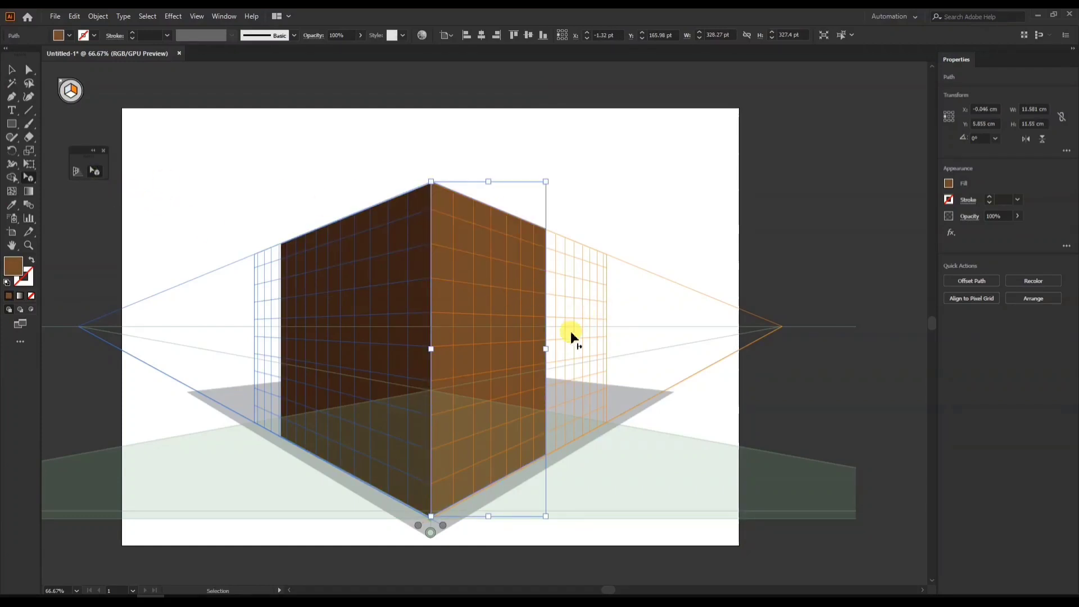
Widen the right face to about 23.3 cm, and lower both faces' top edges to match at about 14.7 cm high.
left_click_drag(550, 345, 604, 337)
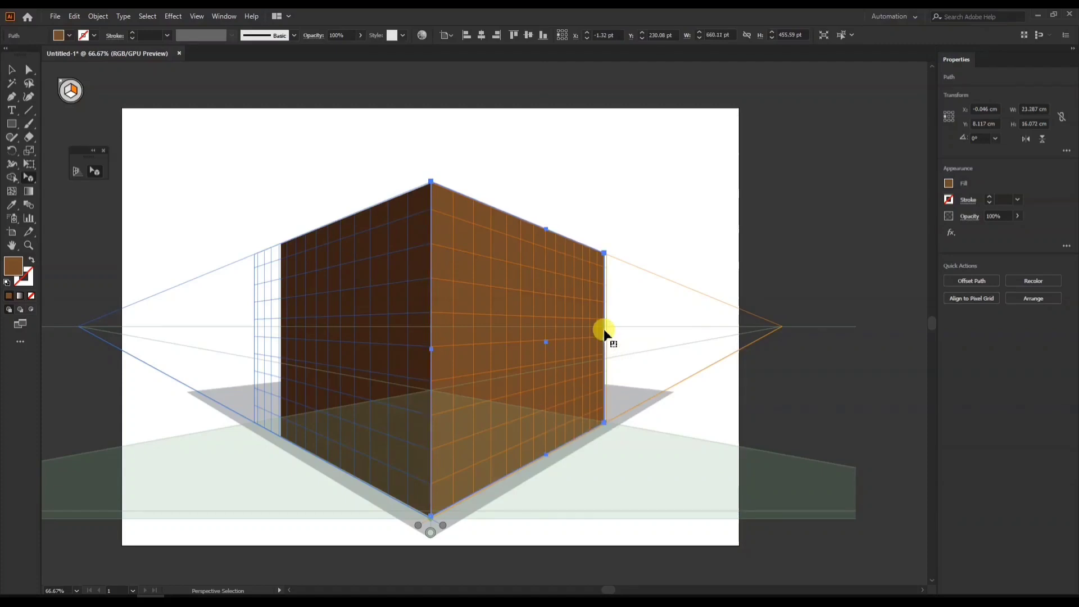
left_click_drag(431, 181, 430, 213)
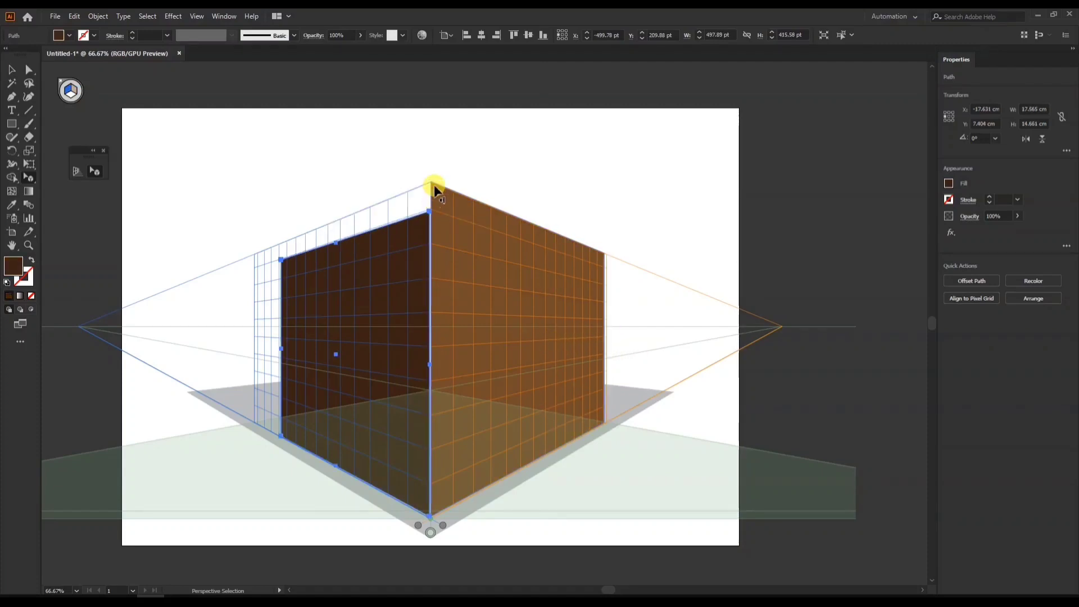
left_click(436, 186)
left_click(12, 70)
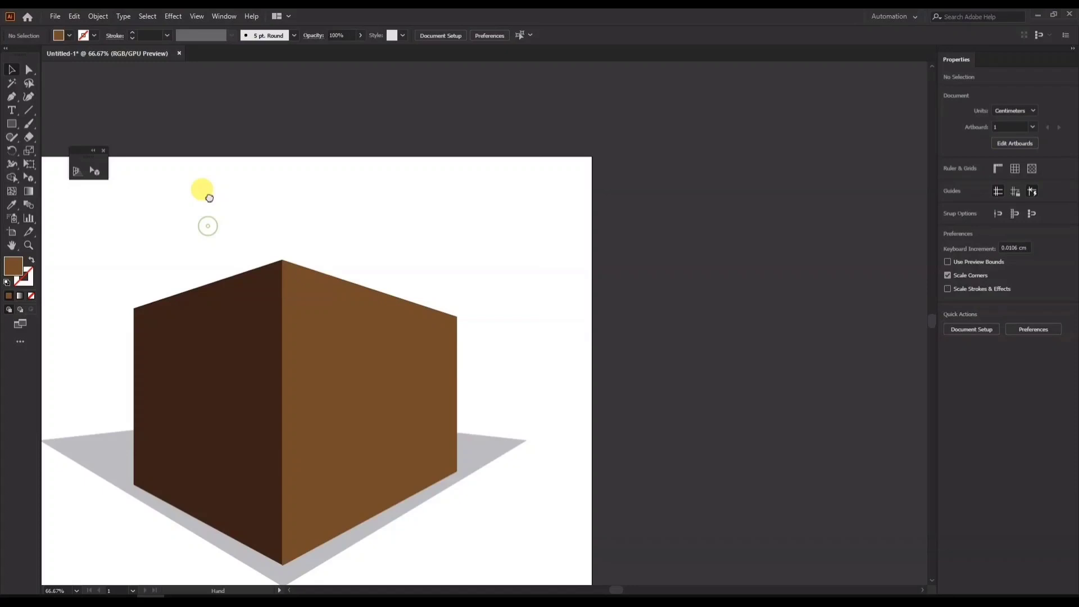
With the perspective grid hidden, draw a rectangle about 1.7 × 1.4 cm beside the artboard and fill it with white.
mouse_move(202, 190)
left_mouse_down()
mouse_move(202, 219)
mouse_move(202, 190)
left_mouse_up()
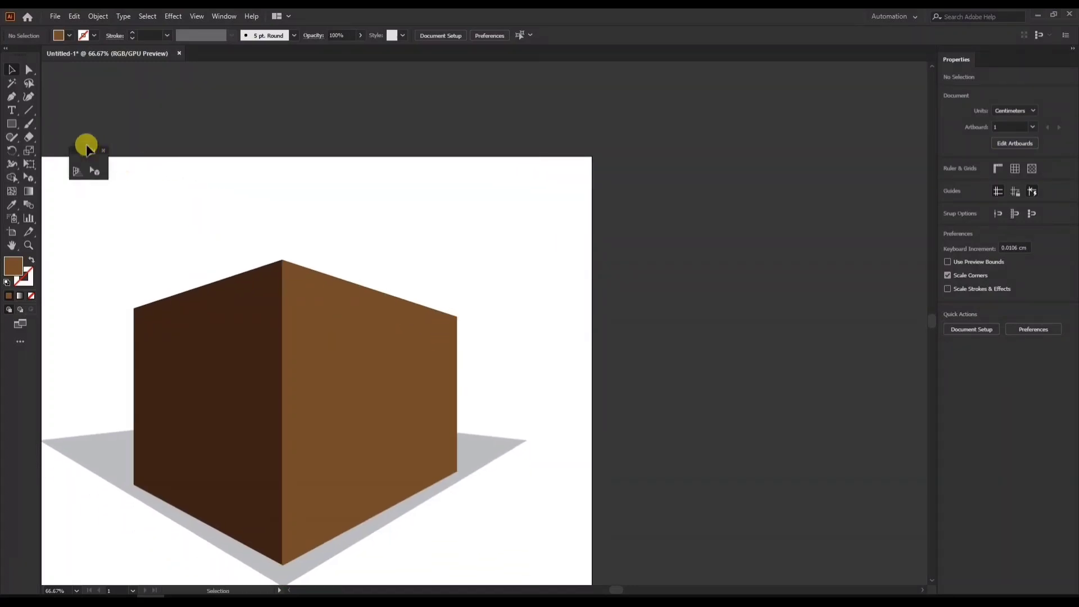
left_click(19, 128)
left_click_drag(638, 194, 676, 223)
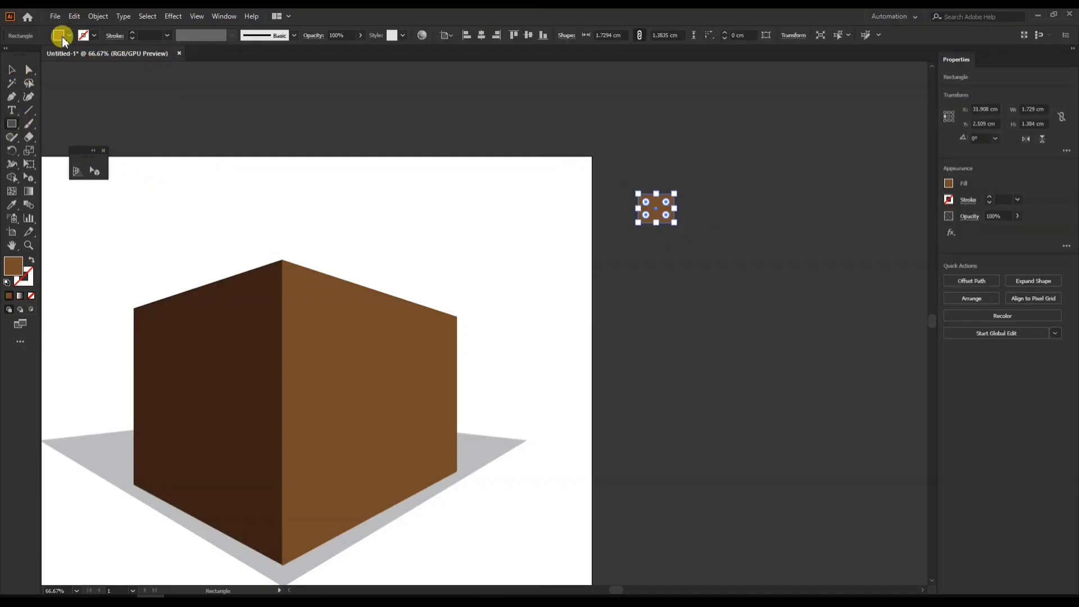
left_click(69, 37)
left_click(24, 54)
left_click(338, 12)
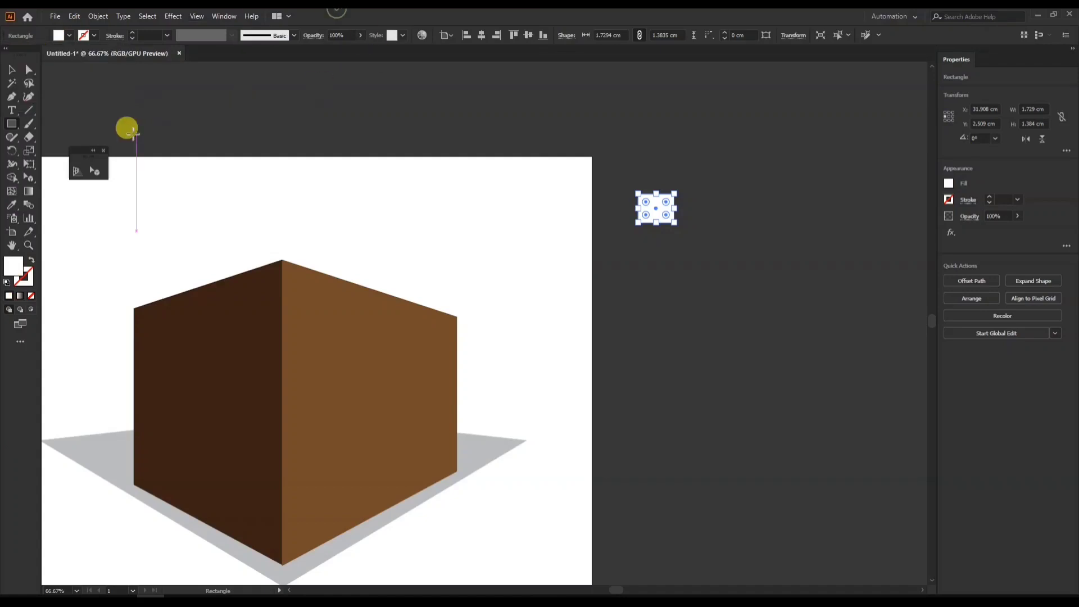
Copy the small white rectangle sideways and repeat the copy to make an evenly spaced row of six.
left_click(31, 74)
left_click_drag(655, 212, 713, 220)
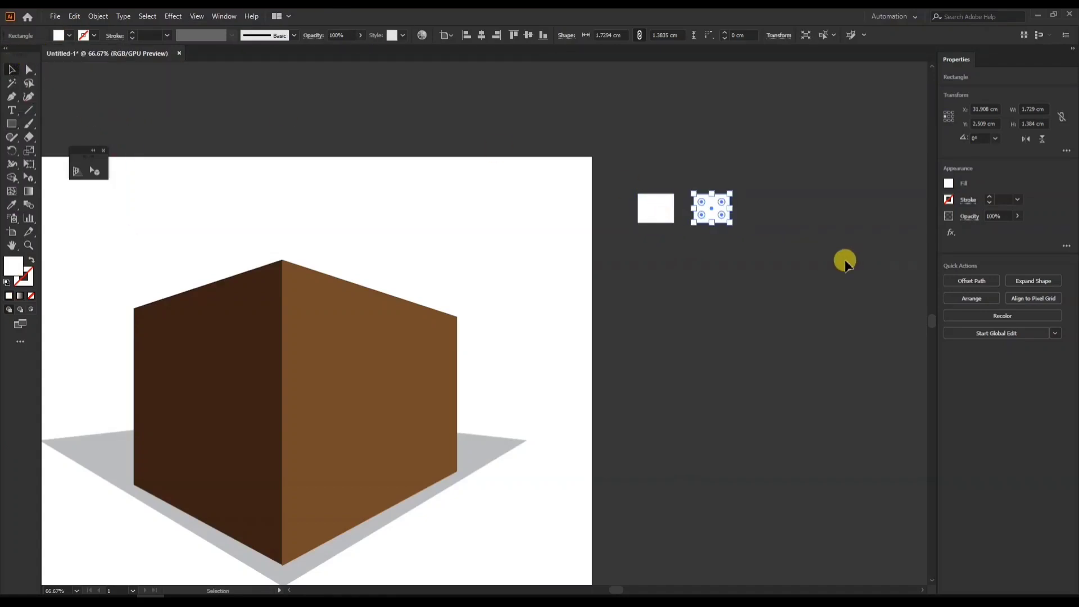
key("ctrl+d")
key("ctrl+d")
key("ctrl+d")
key("ctrl+d")
Select the whole row of six white rectangles and group it.
scroll(842, 262, "down", 1)
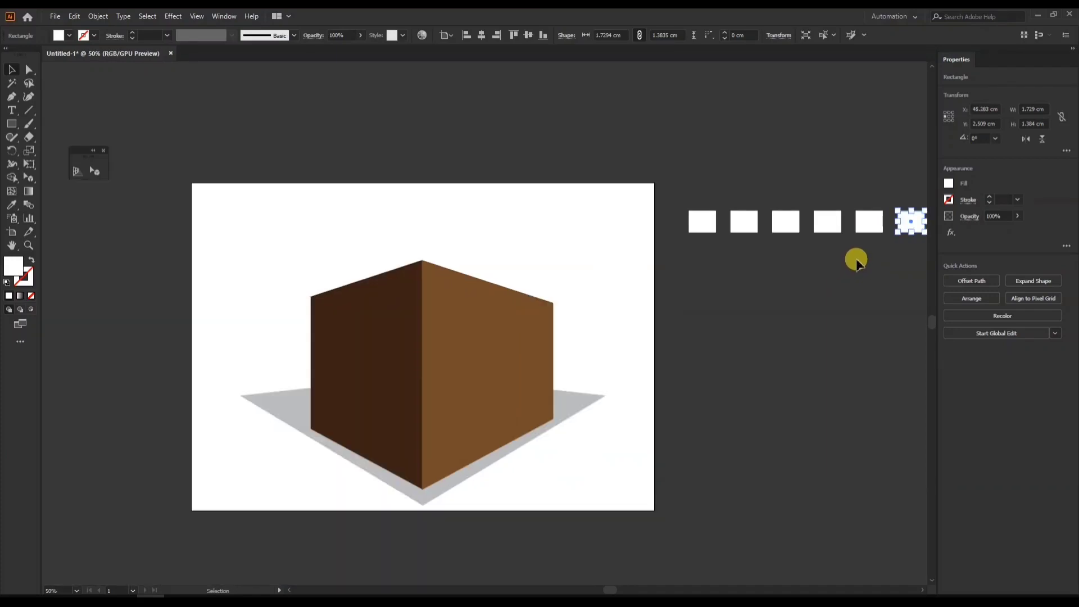
left_click_drag(856, 257, 742, 256)
left_click_drag(839, 269, 581, 211)
key("ctrl+g")
Copy the grouped row straight down and repeat the copy until there are seven evenly spaced rows.
left_click_drag(670, 226, 671, 259)
key("ctrl+d")
key("ctrl+d")
key("ctrl+d")
key("ctrl+d")
left_click(804, 443)
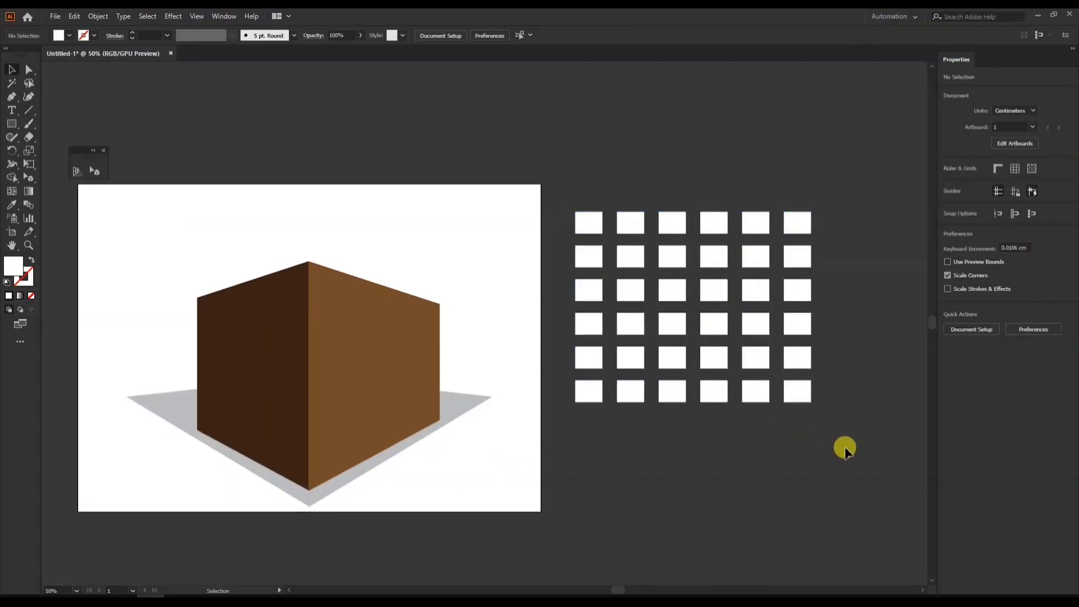
key("ctrl+z")
key("ctrl+d")
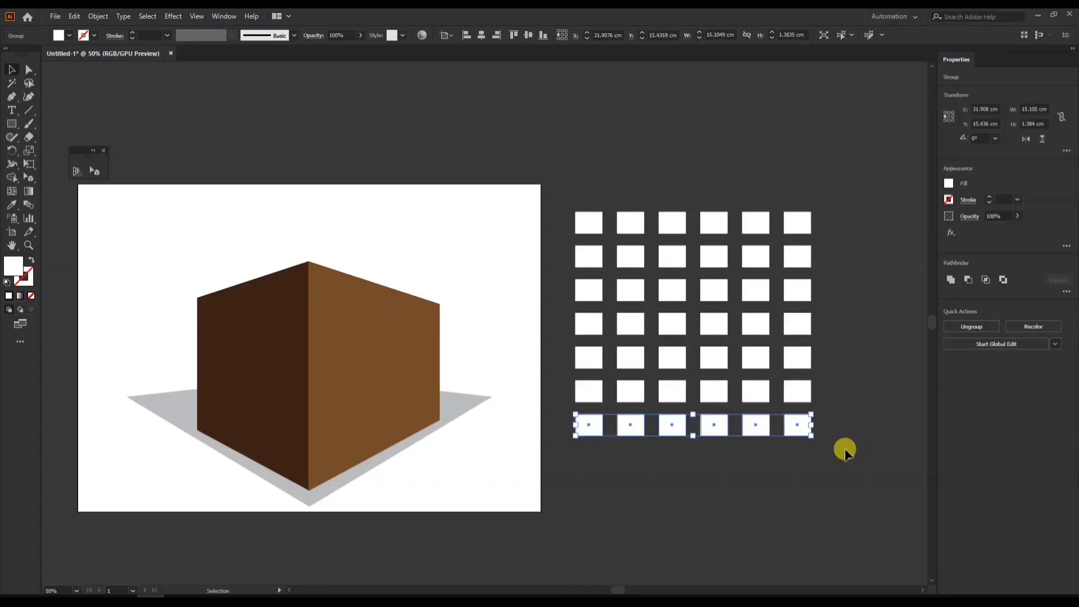
Group all seven rows of white rectangles and place the group in perspective on the box's right face with Perspective Selection.
left_click_drag(854, 452, 582, 162)
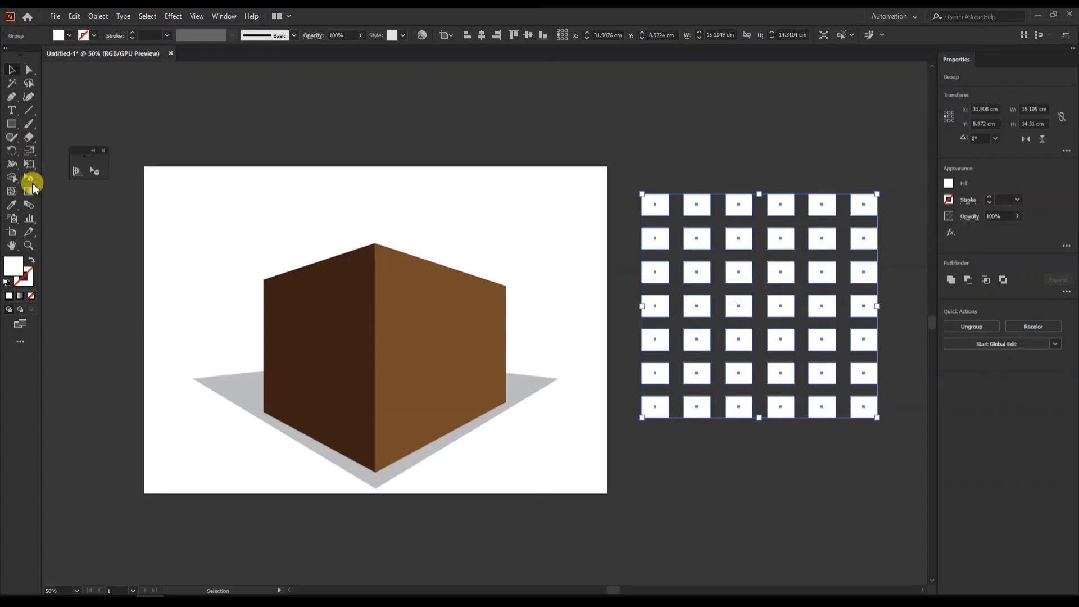
left_click(75, 170)
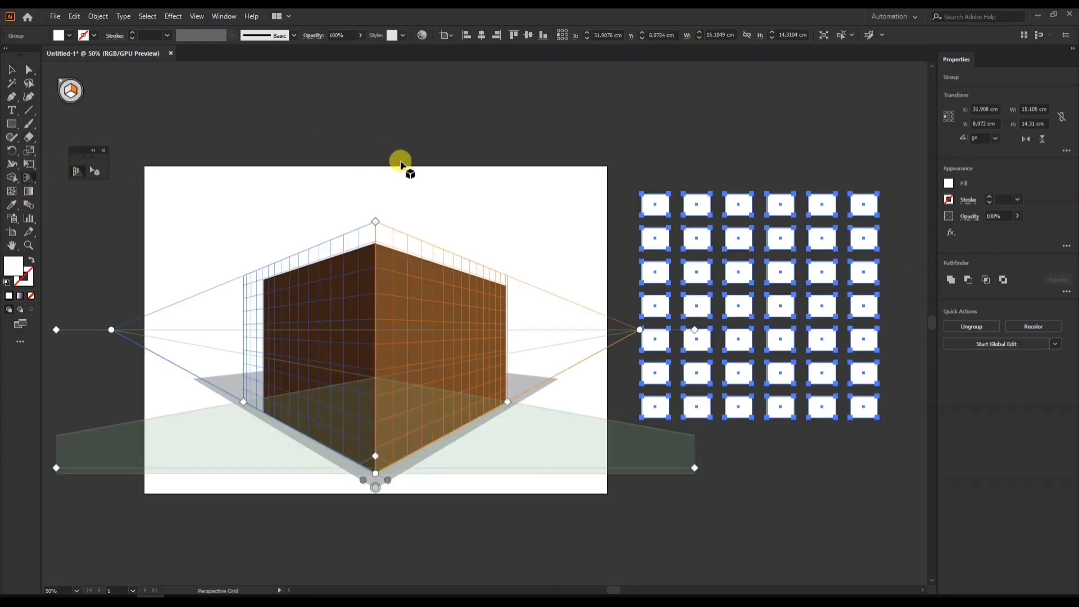
key("shift+p")
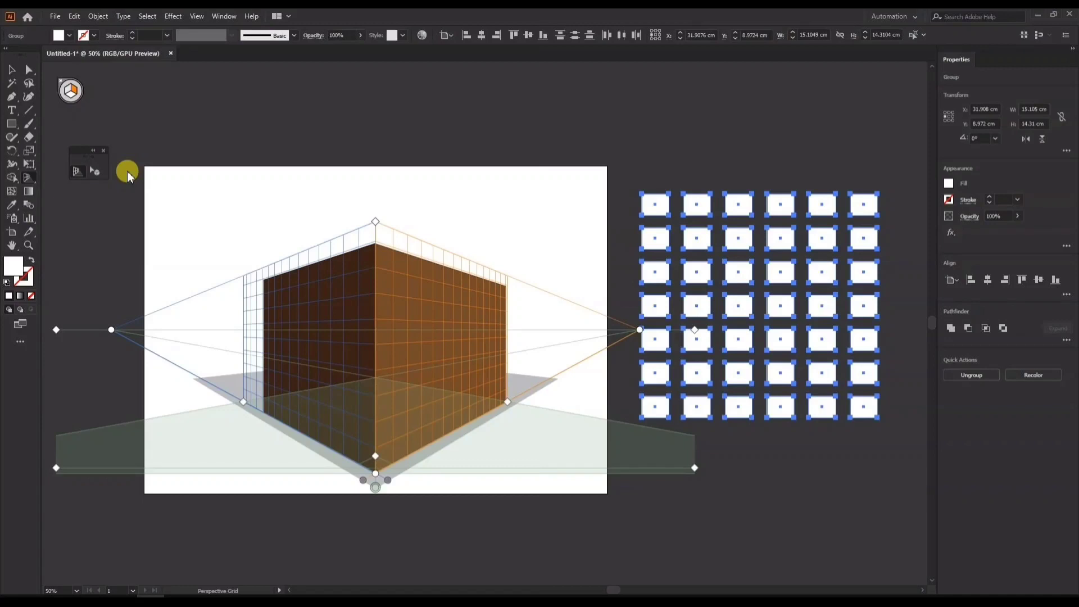
key("v")
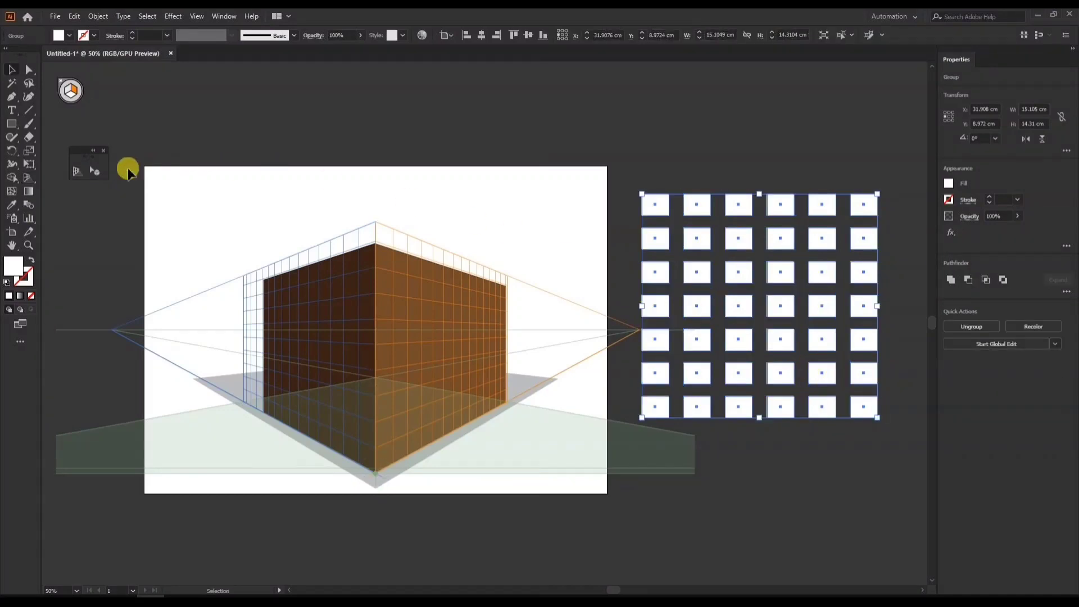
left_click(99, 172)
left_click_drag(701, 279, 422, 316)
scroll(457, 306, "up", 1)
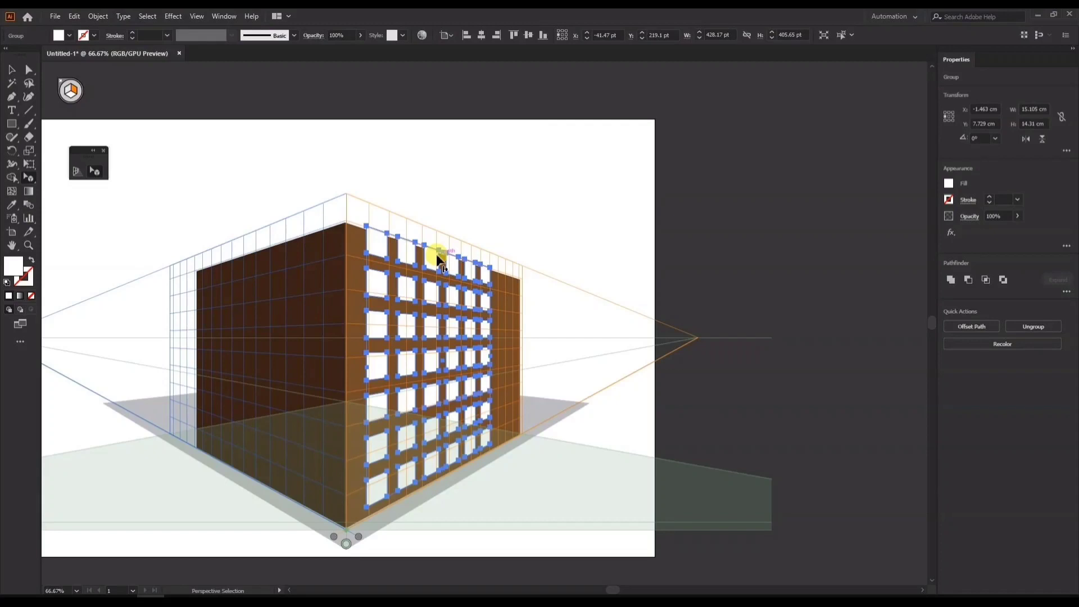
Reposition and scale the window grid in perspective so it sits inside the box's right face.
left_click_drag(438, 259, 433, 481)
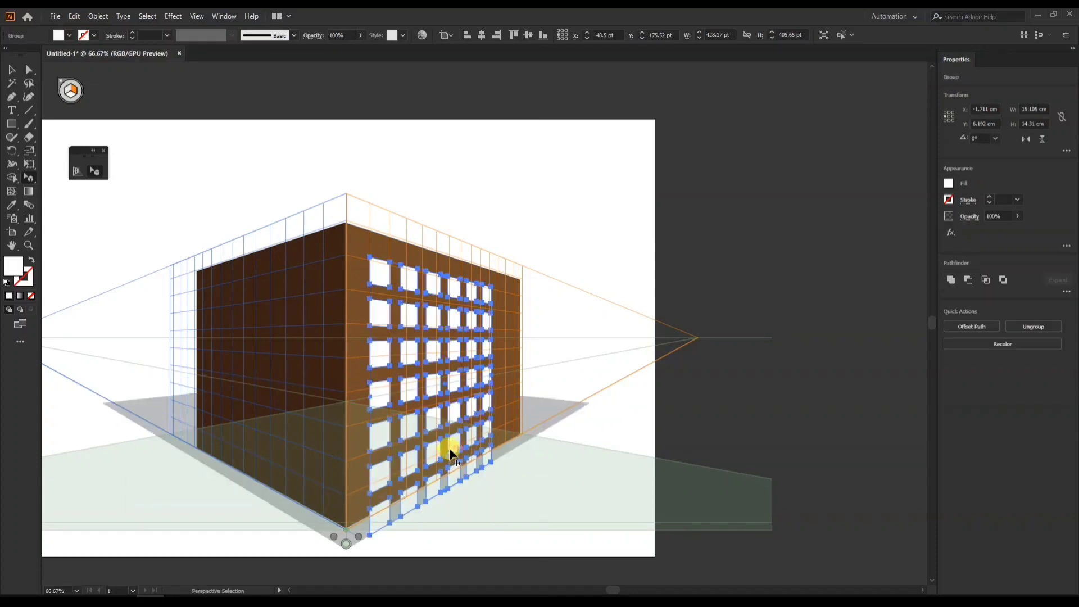
left_click(440, 464)
left_click_drag(455, 412, 459, 397)
left_click_drag(494, 281, 458, 287)
Make the left plane active and place the second window grid in perspective on the box's left face.
left_click(730, 241)
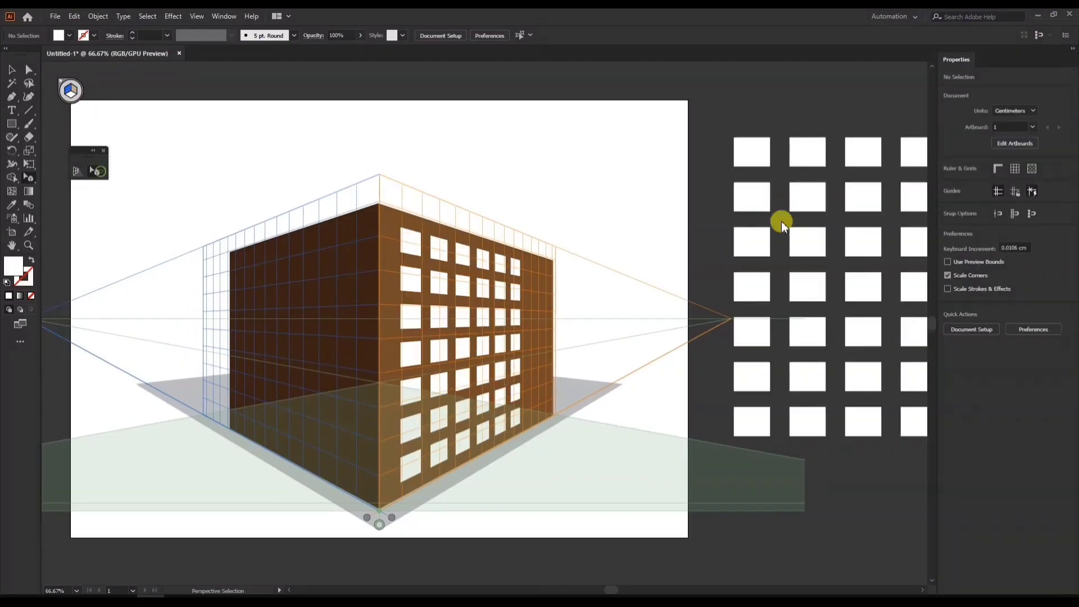
left_click(795, 241)
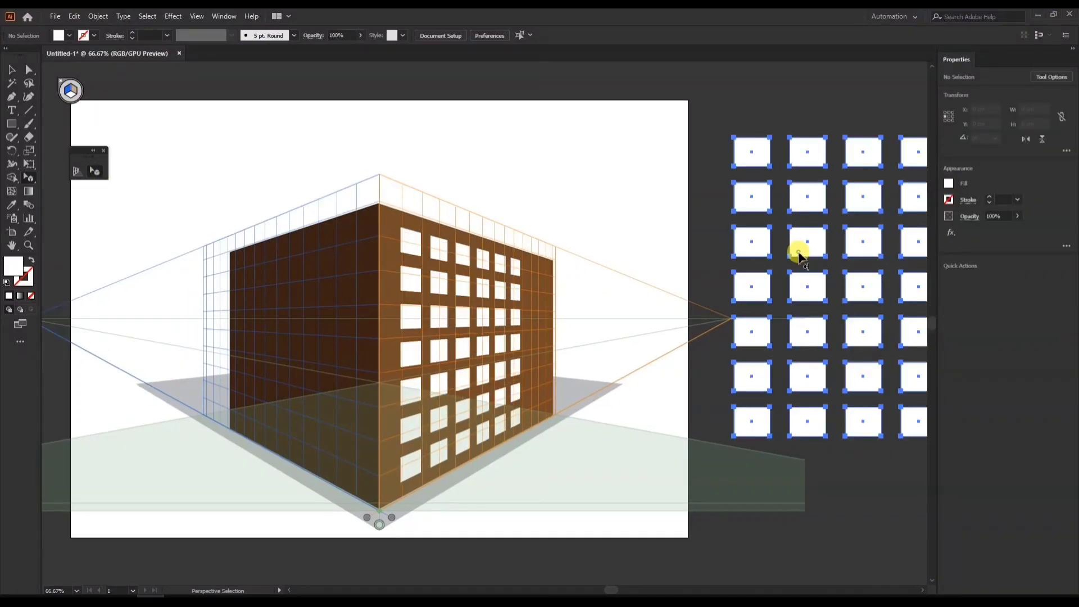
left_click_drag(805, 247, 259, 315)
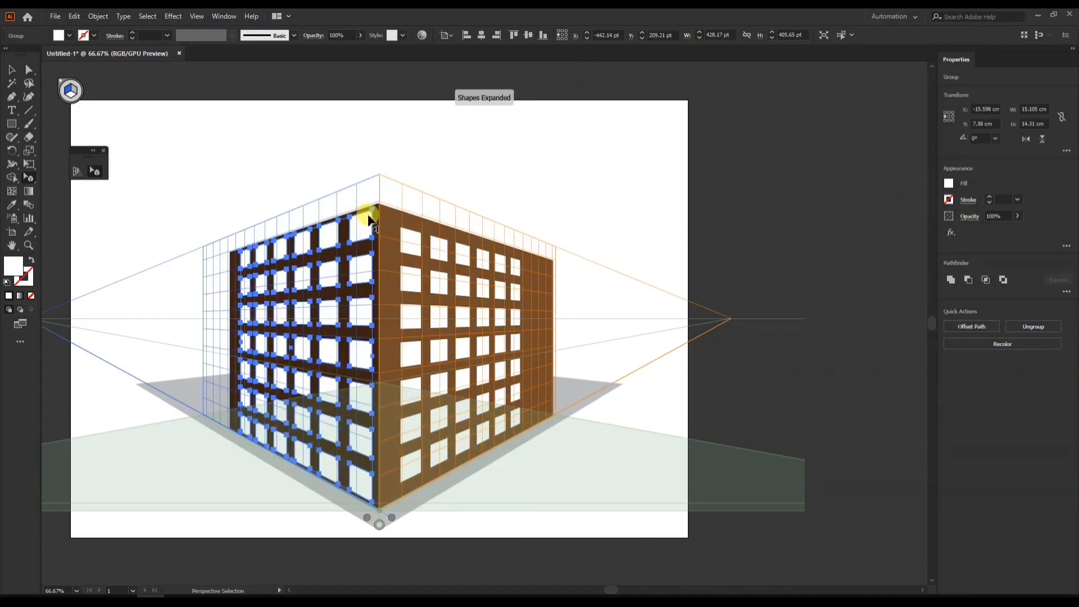
Scale down and nudge the left window grid so it leaves a margin inside the box's left face.
left_click_drag(369, 211, 362, 227)
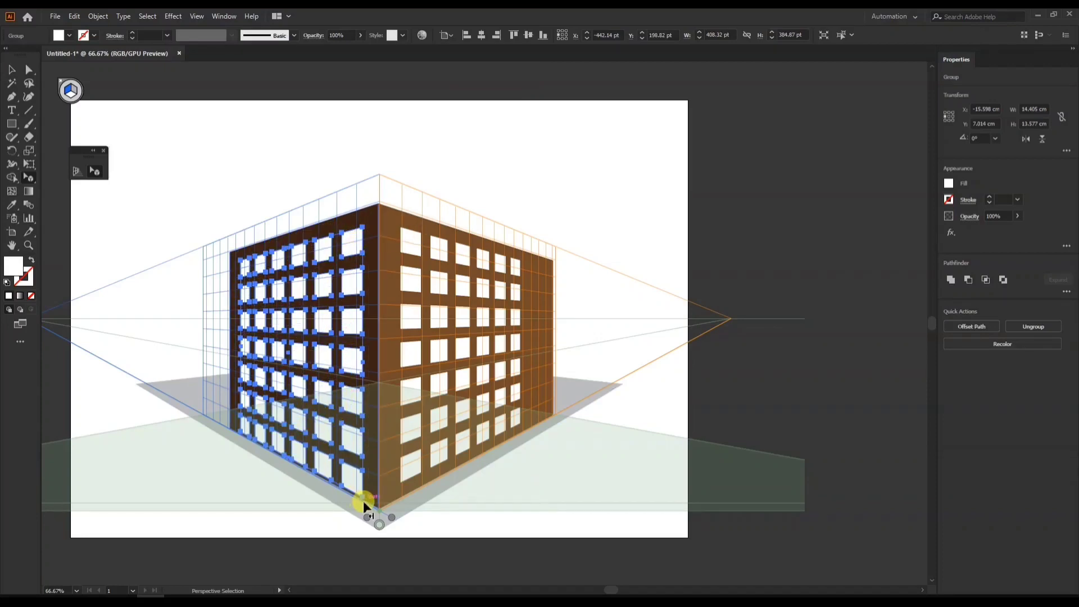
left_click_drag(364, 500, 360, 487)
left_click_drag(349, 360, 349, 354)
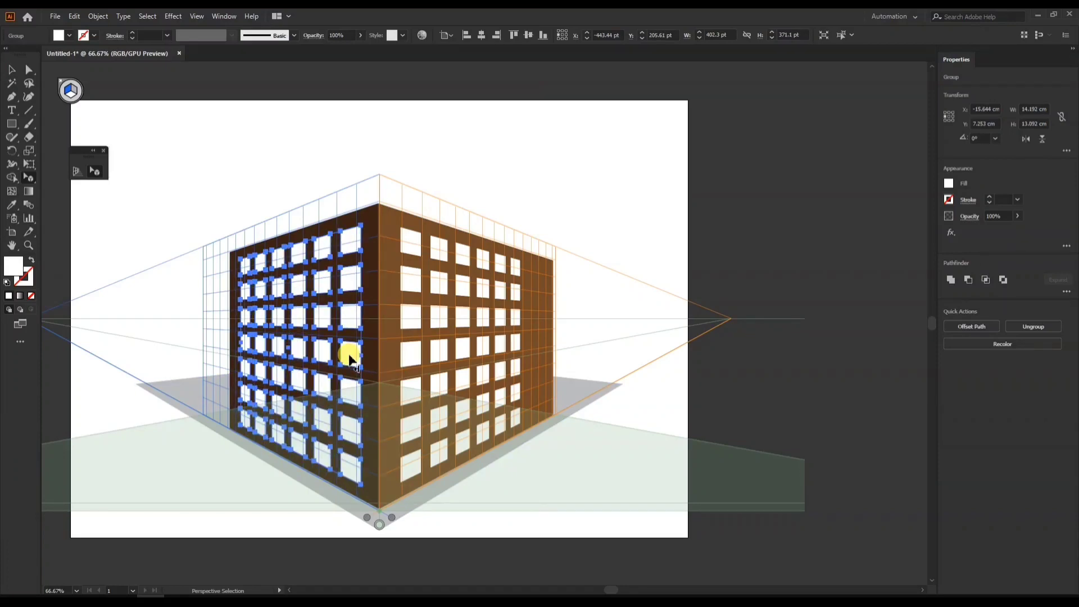
left_click_drag(359, 227, 356, 228)
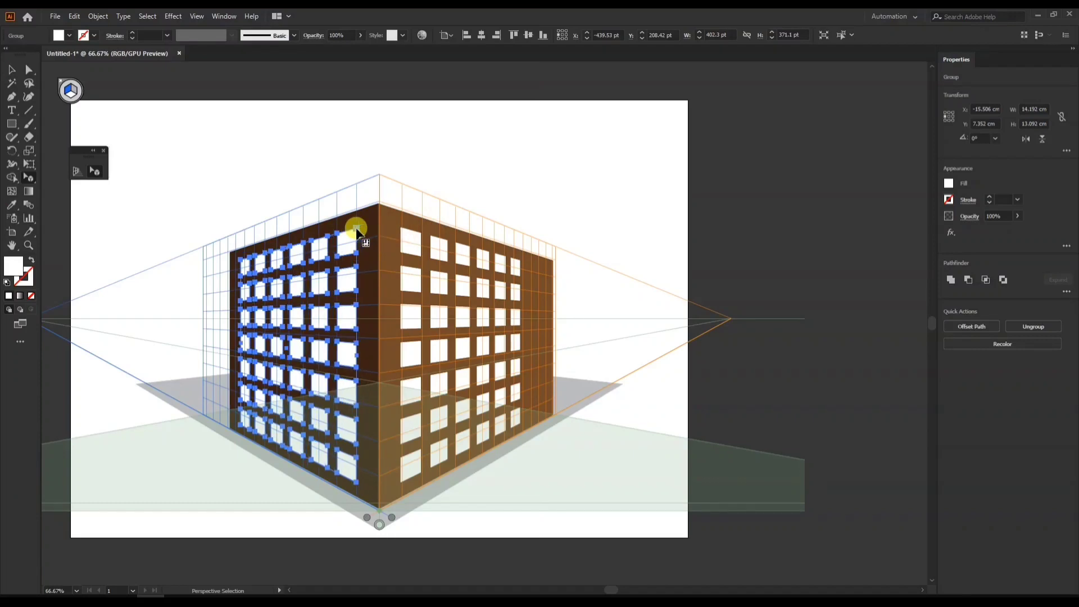
left_click(413, 145)
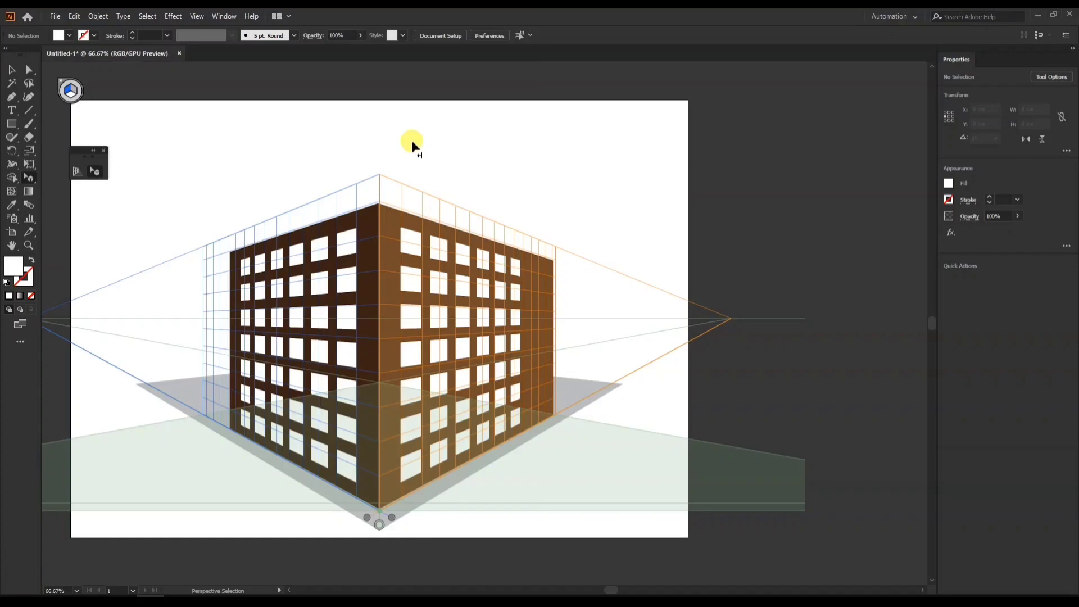
Hide the perspective grid to view the finished building without guides.
scroll(426, 232, "down", 1)
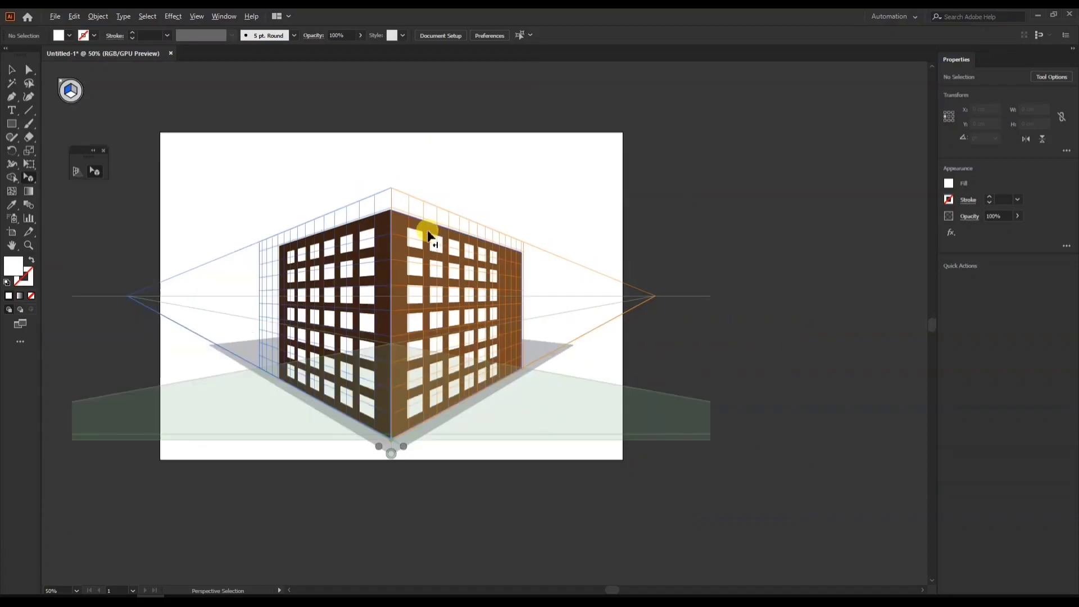
key("ctrl+shift+i")
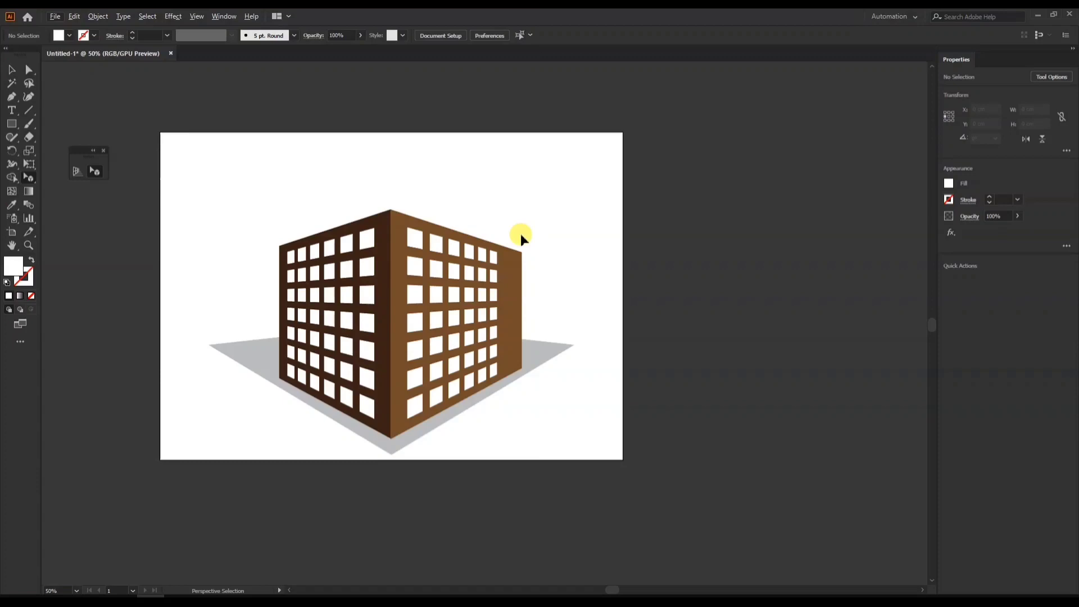
key("ctrl+z")
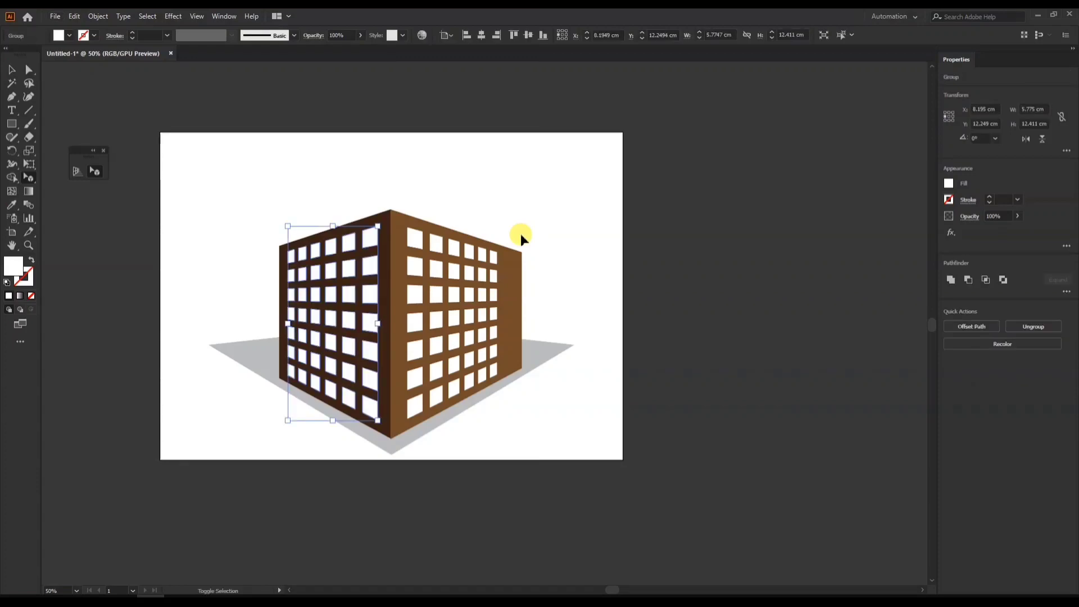
key("ctrl+shift+z")
left_click(519, 208)
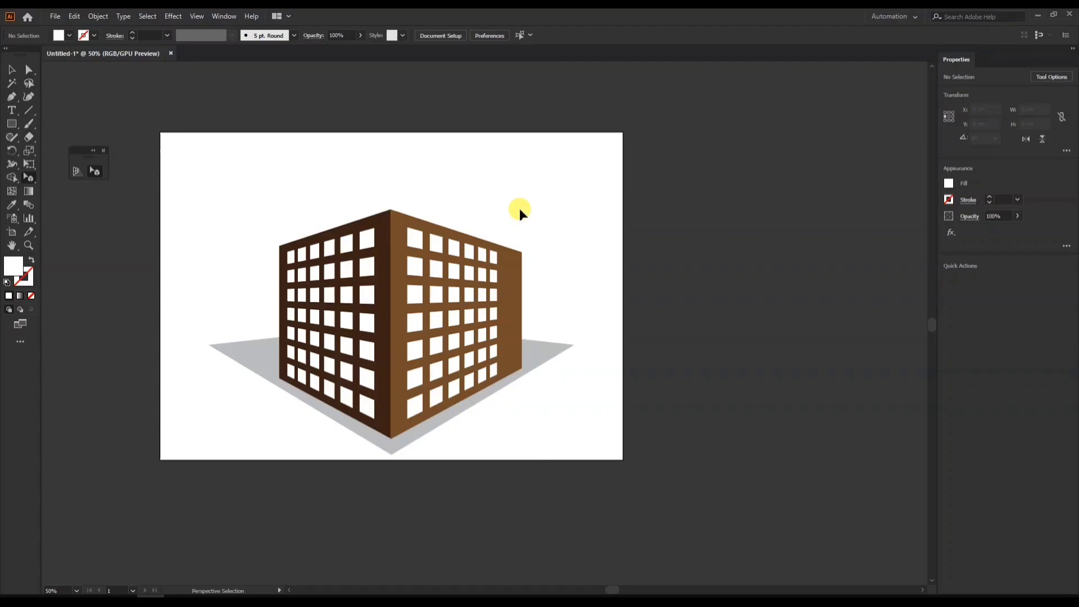
Show the perspective grid again and delete all of the building artwork from the artboard.
left_click(78, 172)
key("v")
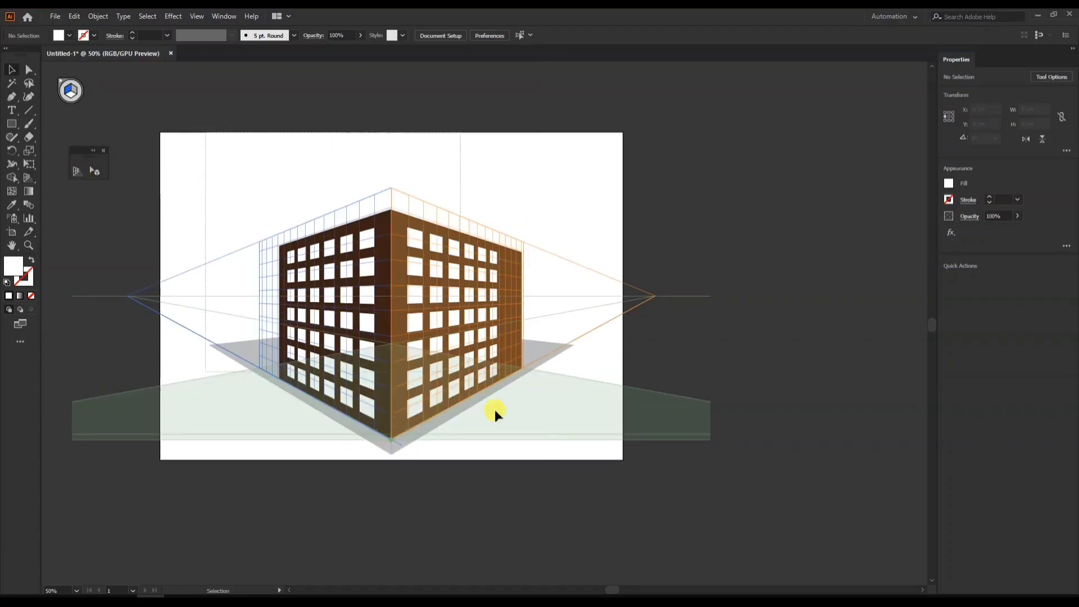
key("Delete")
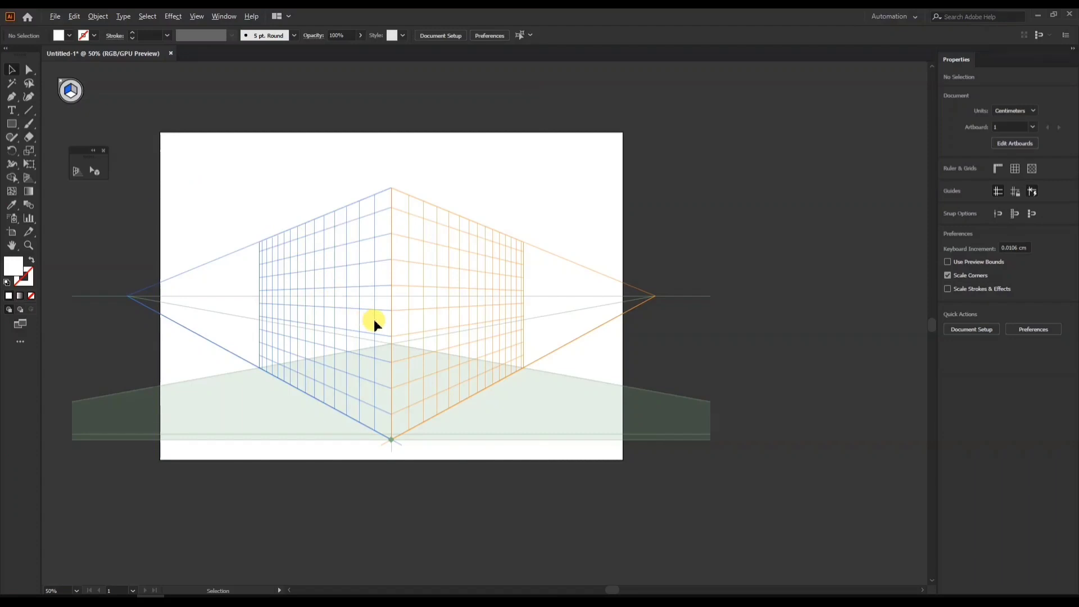
Hide the perspective grid on the empty artboard and show it again.
scroll(386, 320, "up", 1)
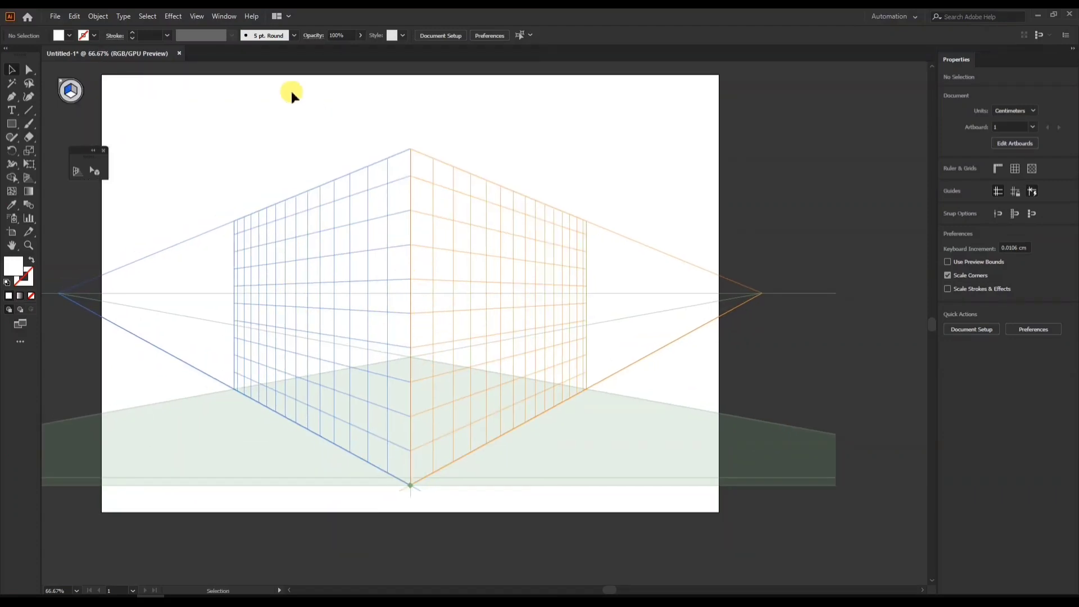
left_click(198, 16)
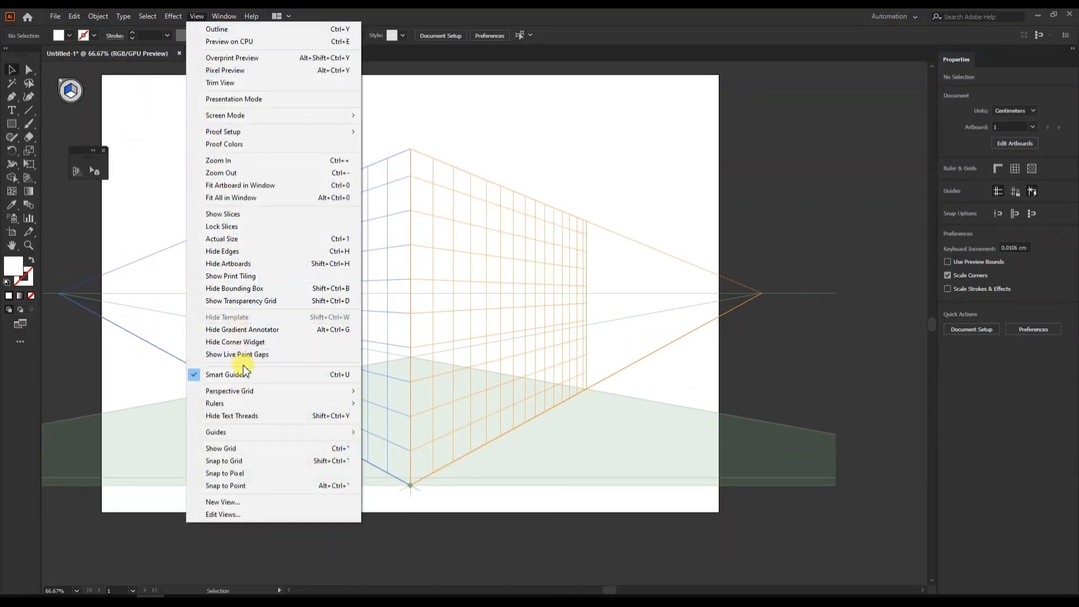
mouse_move(253, 390)
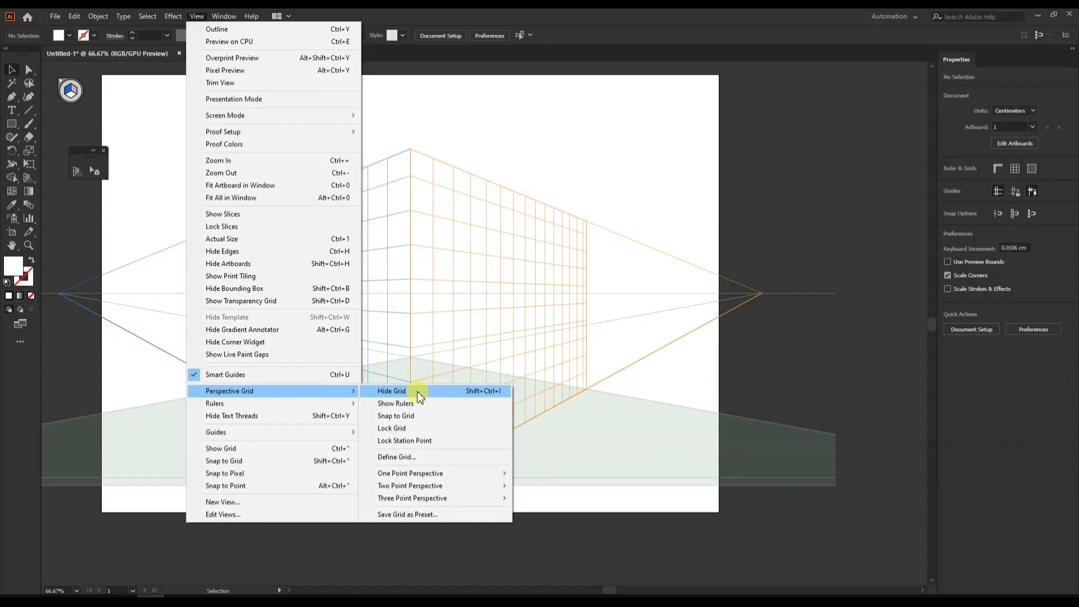
left_click(466, 390)
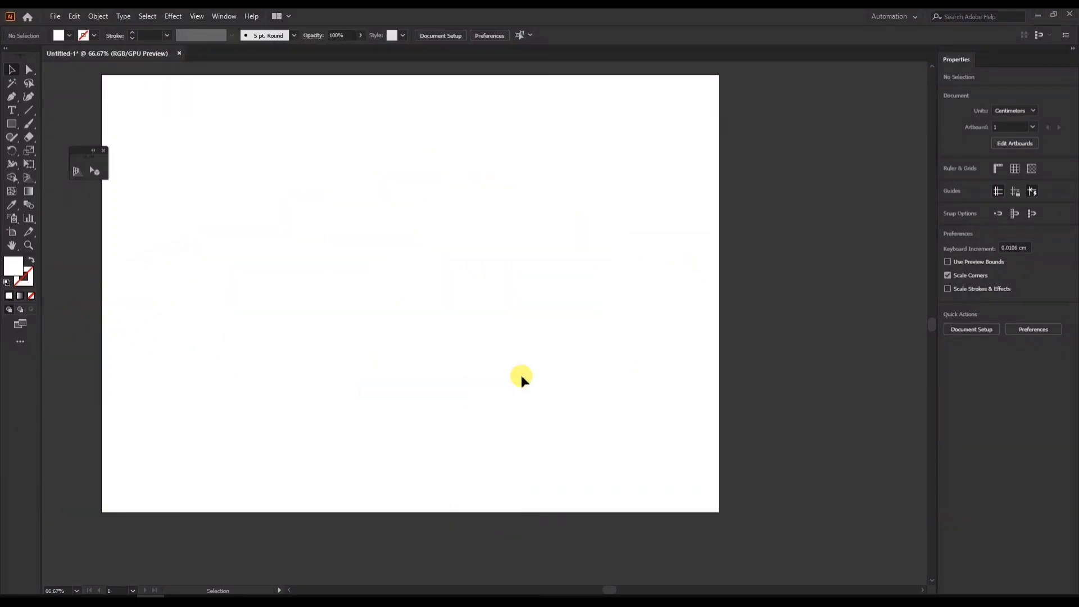
left_click(195, 17)
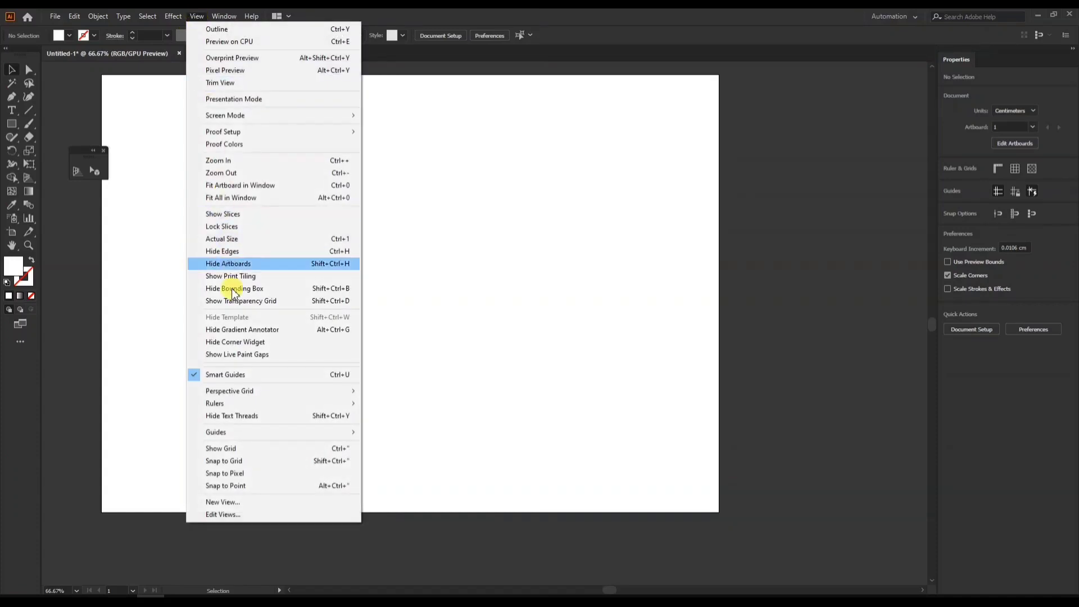
left_click(389, 395)
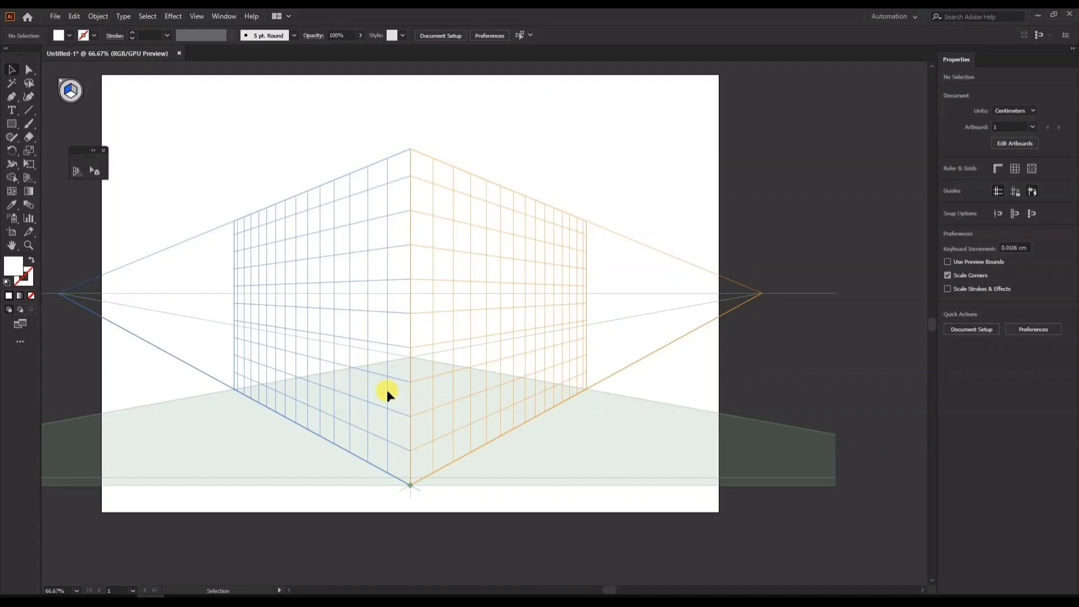
Show the perspective grid's rulers and hide them again.
left_click(195, 15)
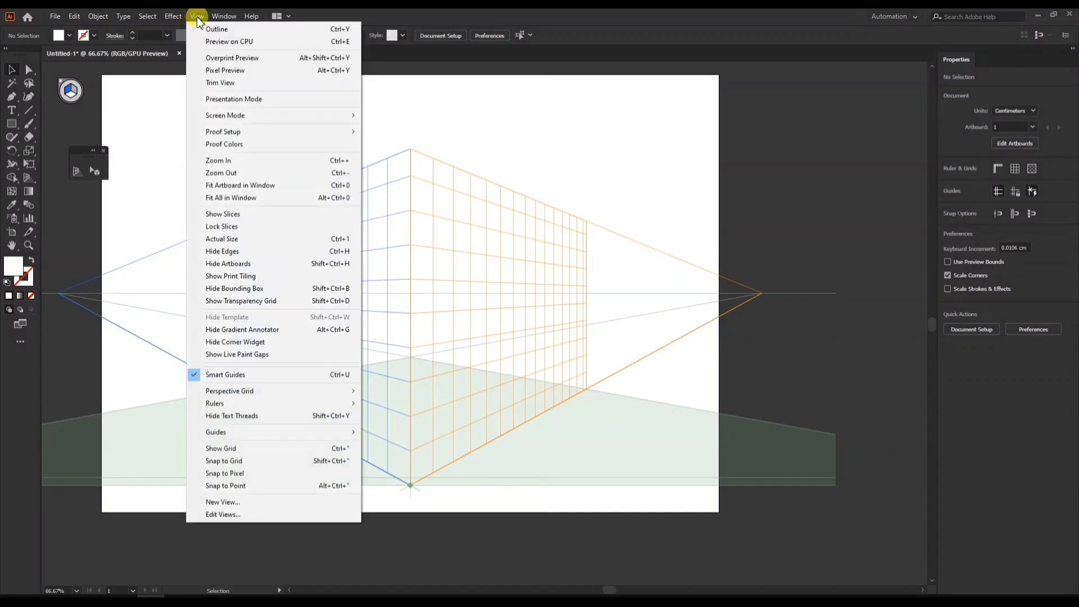
mouse_move(232, 392)
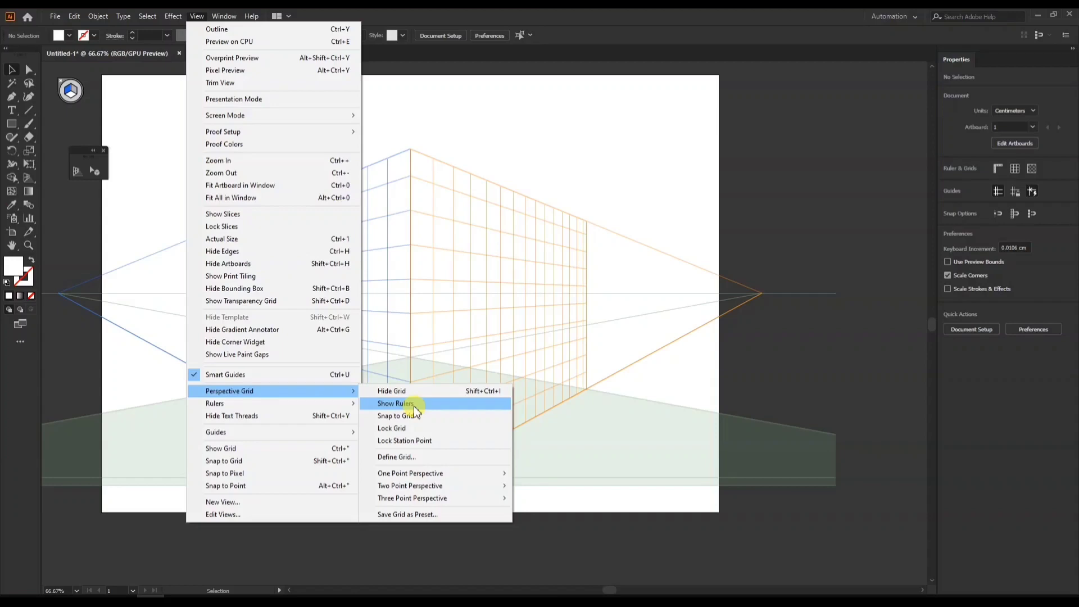
left_click(413, 404)
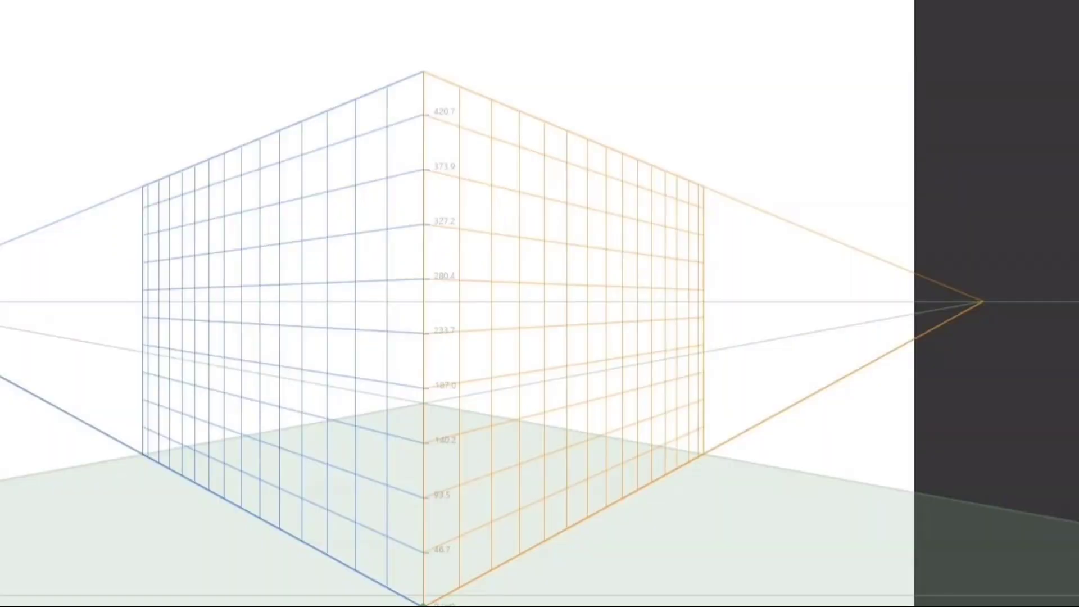
left_click(197, 16)
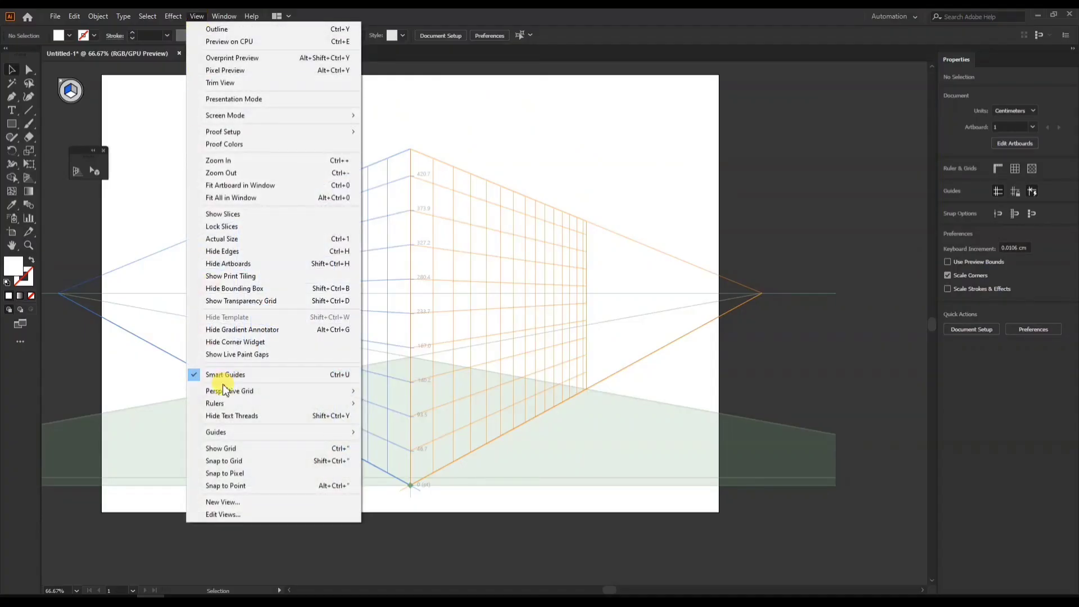
mouse_move(236, 390)
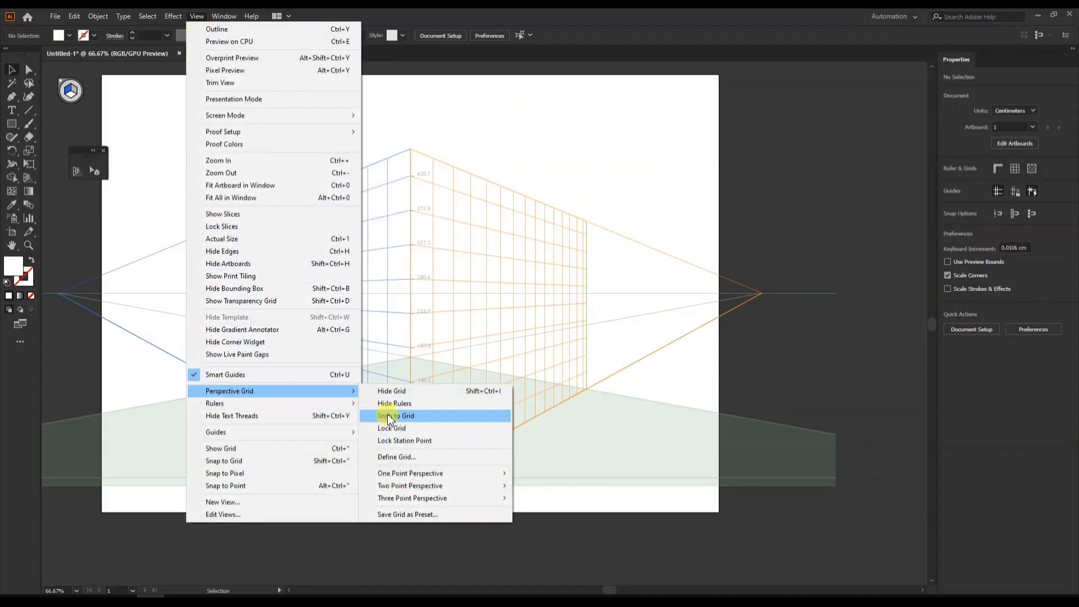
left_click(389, 417)
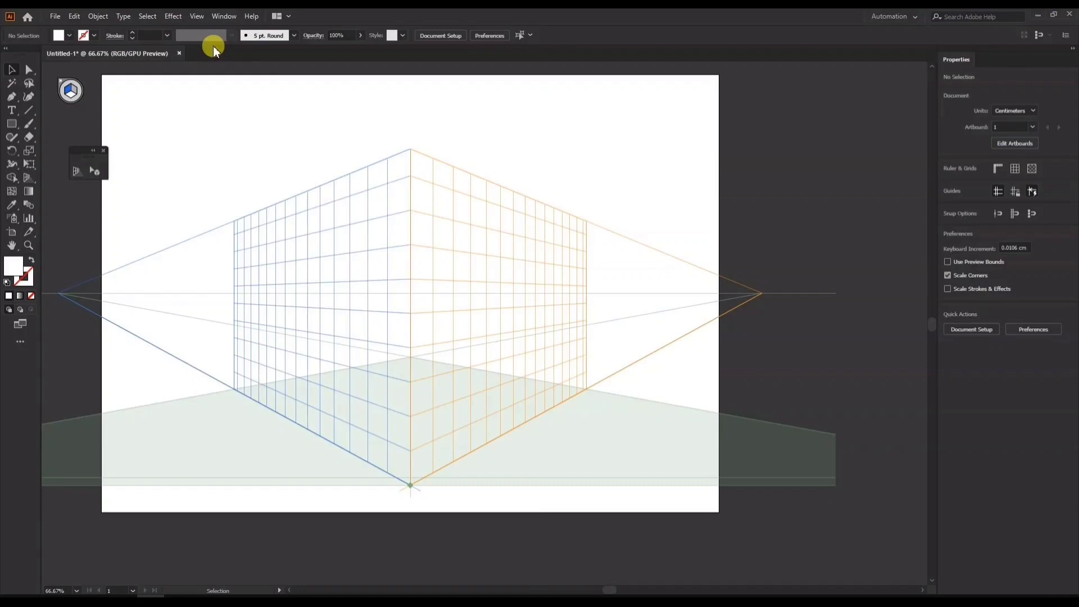
Redefine the perspective grid from the 1P-Normal View preset with its type set to Two Point Perspective, and undo the redefinition.
left_click(197, 15)
mouse_move(236, 390)
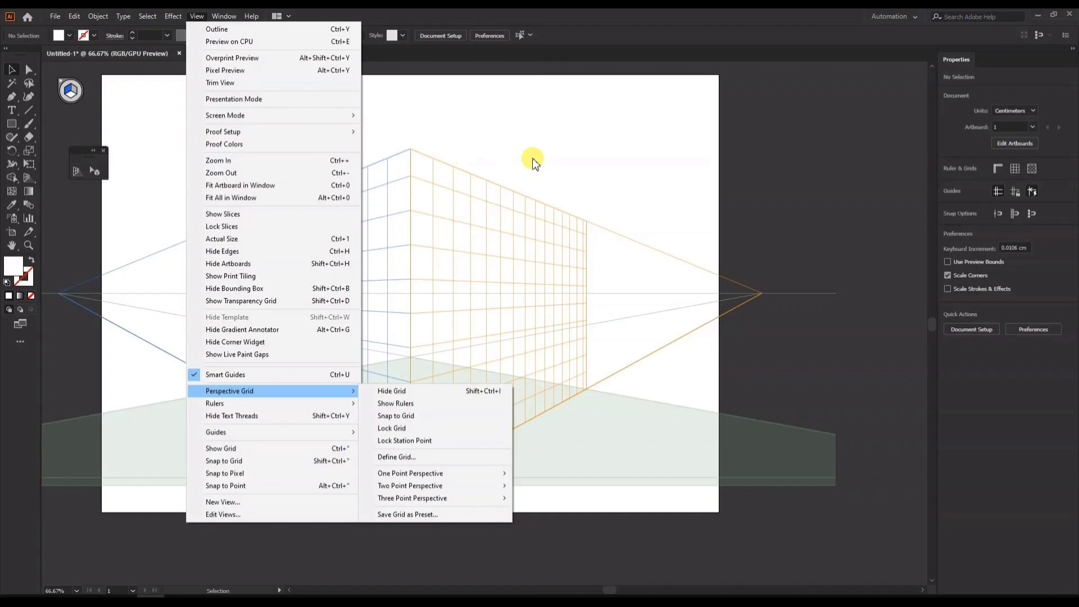
left_click(424, 460)
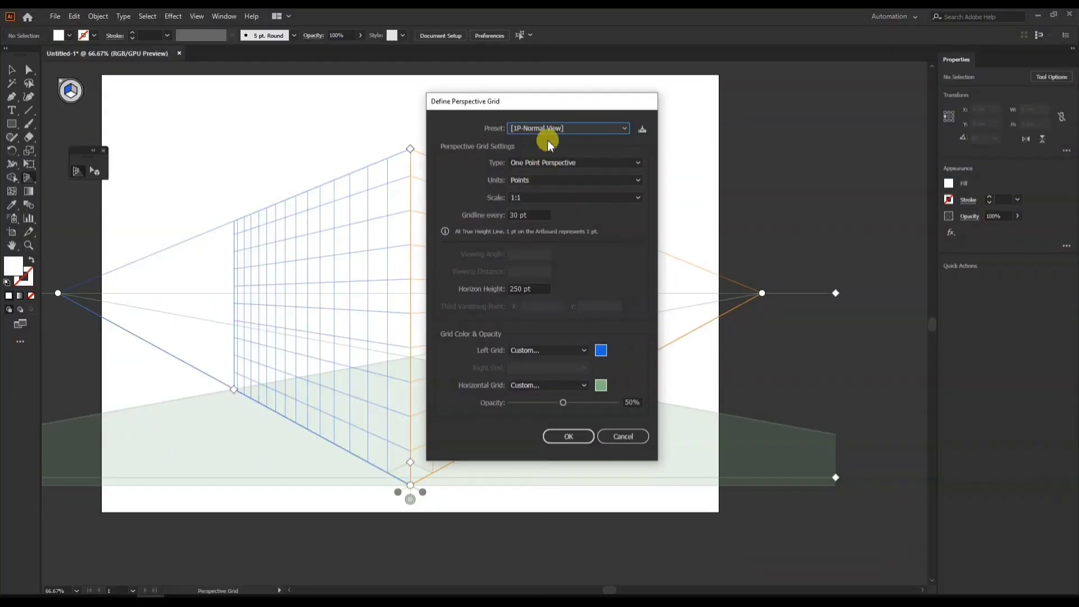
left_click(537, 95)
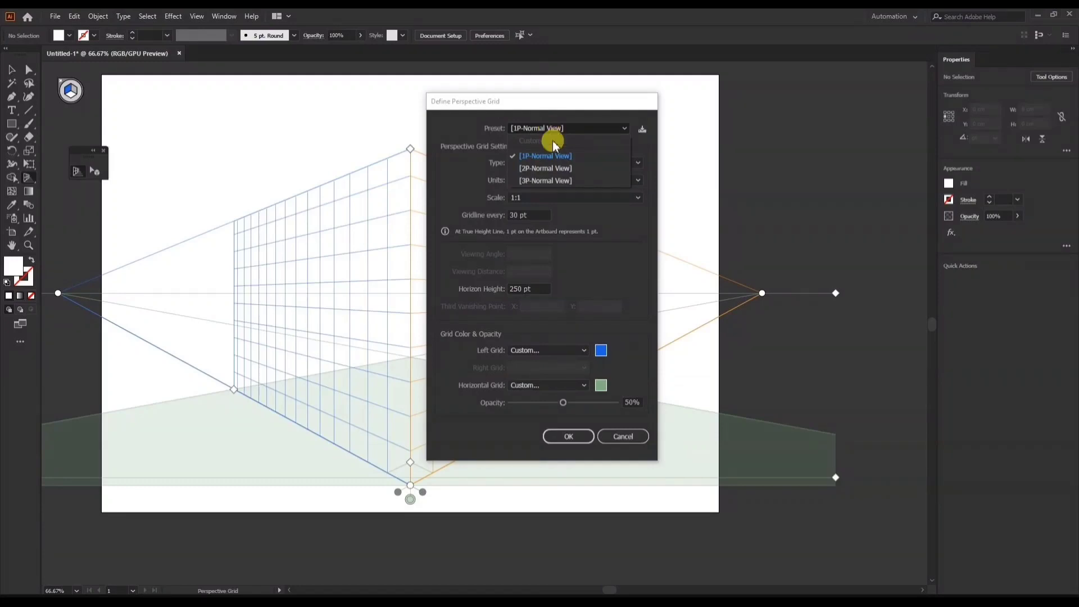
left_click(551, 128)
left_click(541, 163)
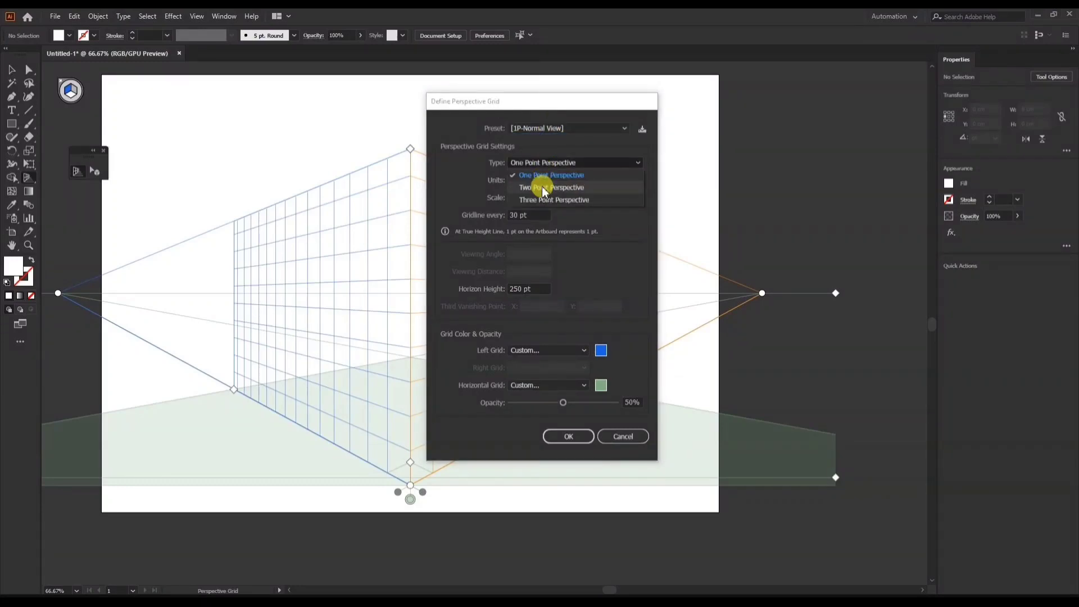
left_click(544, 189)
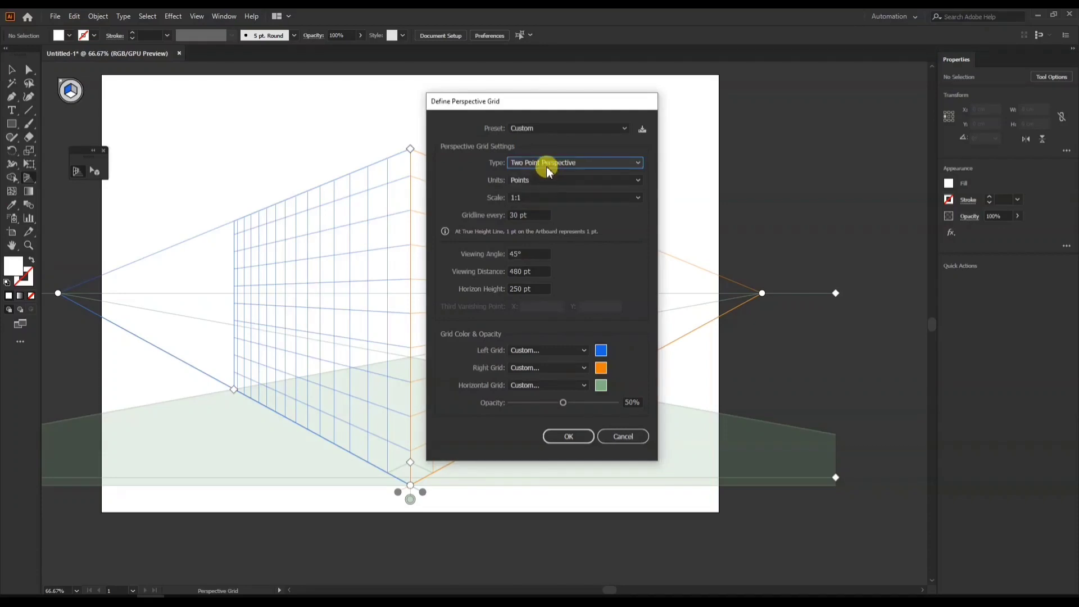
left_click(564, 436)
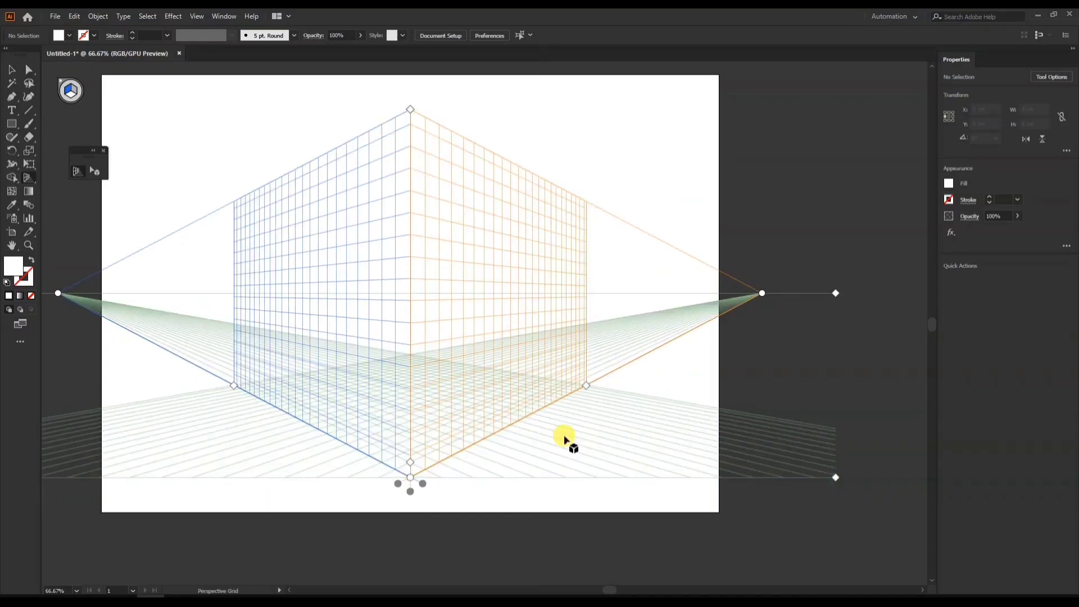
key("ctrl+z")
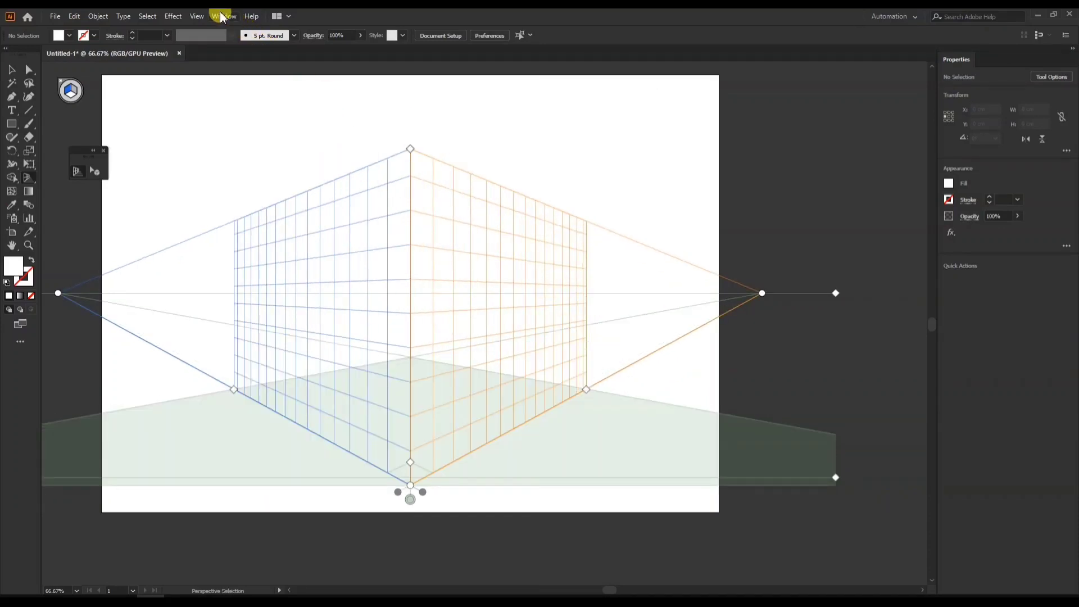
Change the perspective grid's type to One Point Perspective in its definition settings and apply it.
left_click(198, 16)
mouse_move(270, 391)
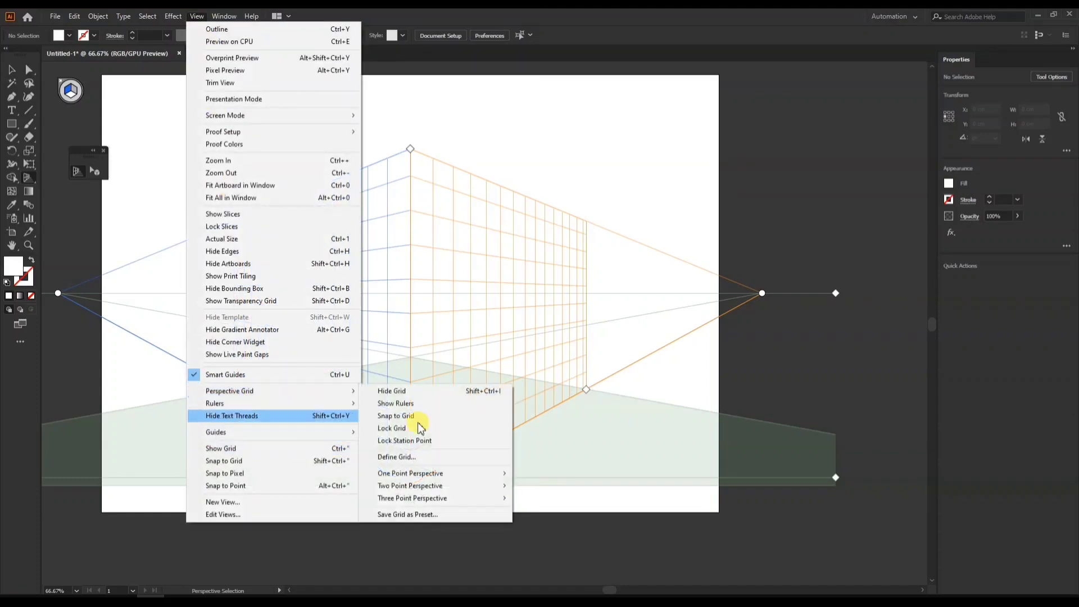
left_click(441, 456)
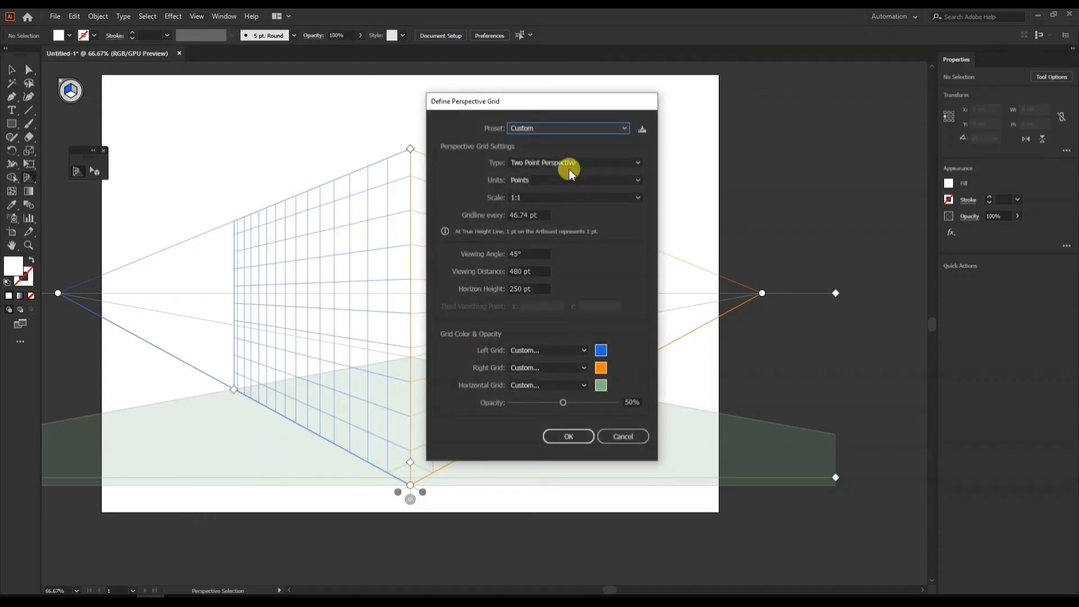
left_click(571, 164)
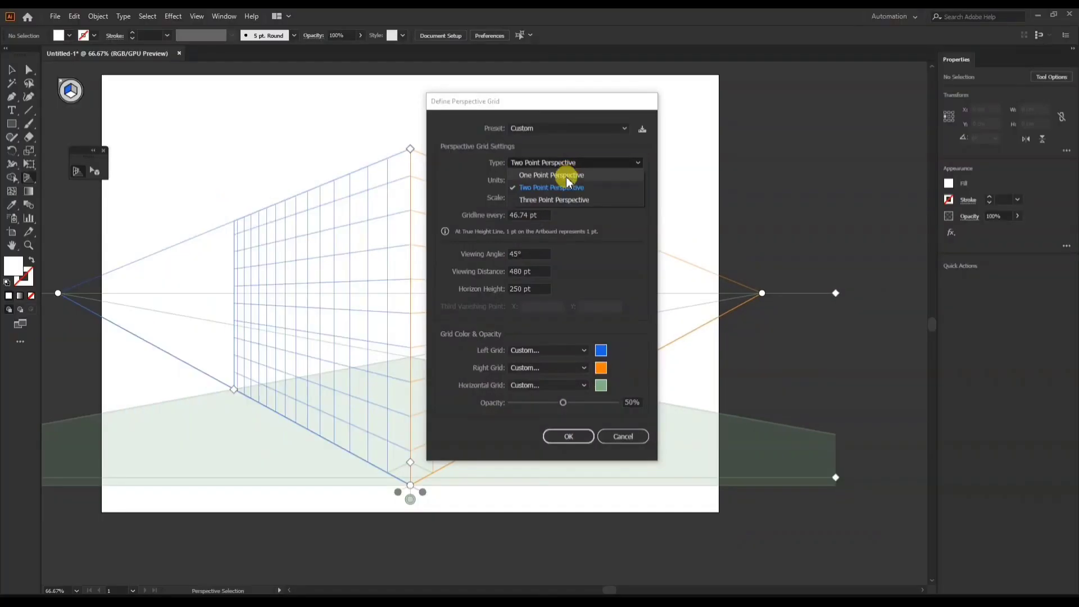
left_click(527, 135)
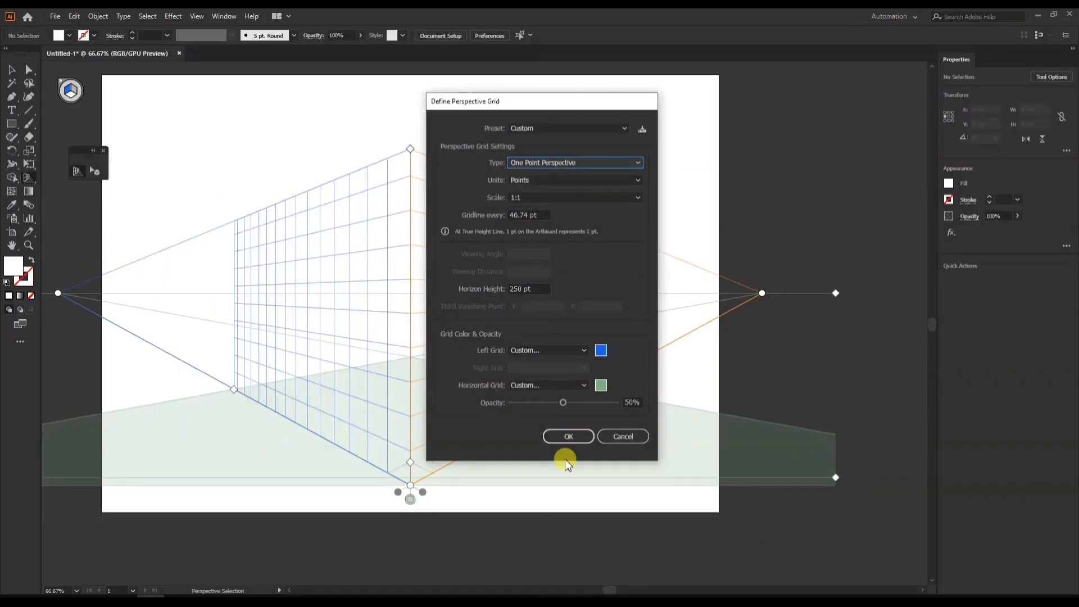
left_click(539, 466)
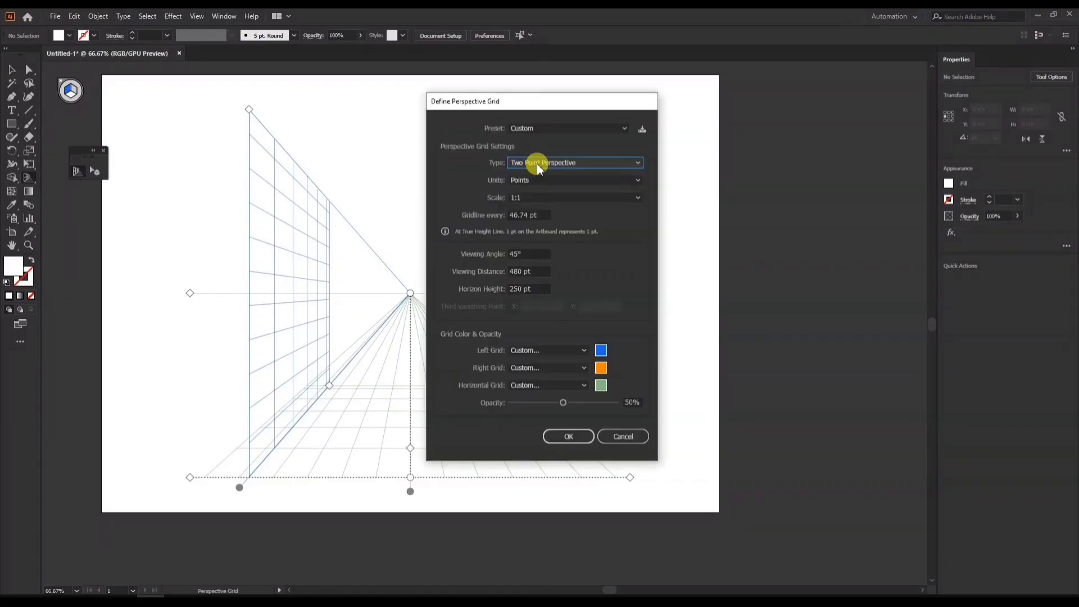
Change the perspective grid's type to Three Point Perspective and inspect the planes extending below the artboard.
left_click(538, 163)
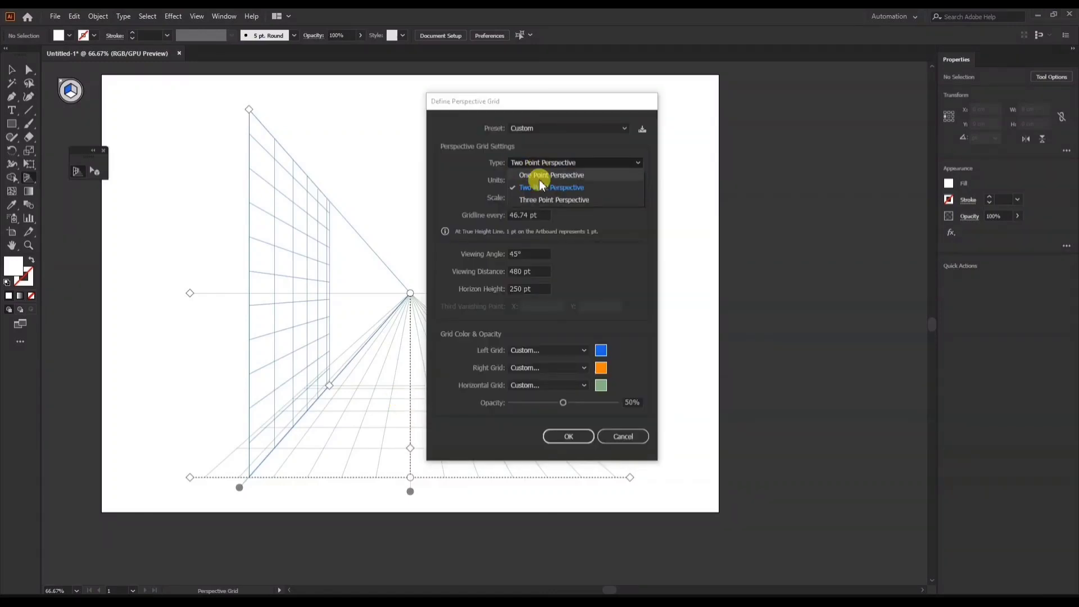
left_click(543, 197)
left_click(568, 437)
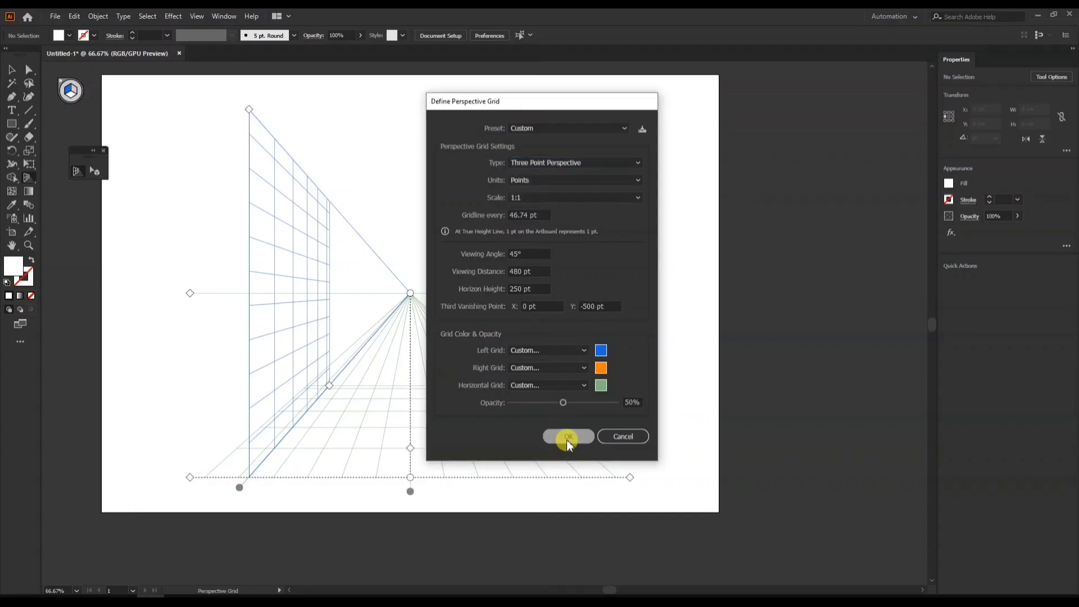
left_click_drag(499, 390, 494, 159)
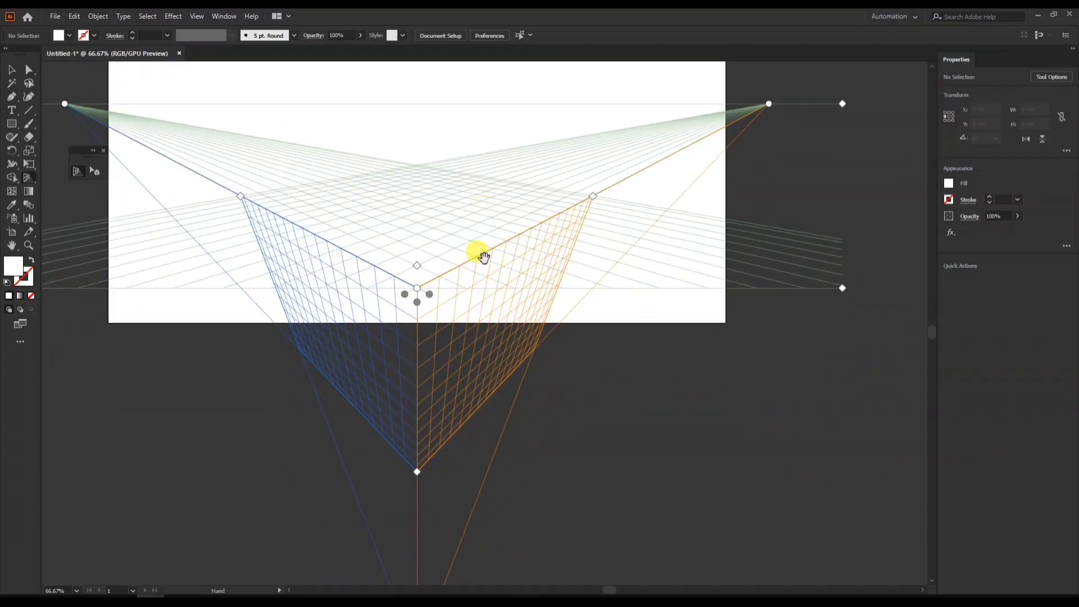
left_click_drag(467, 252, 489, 246)
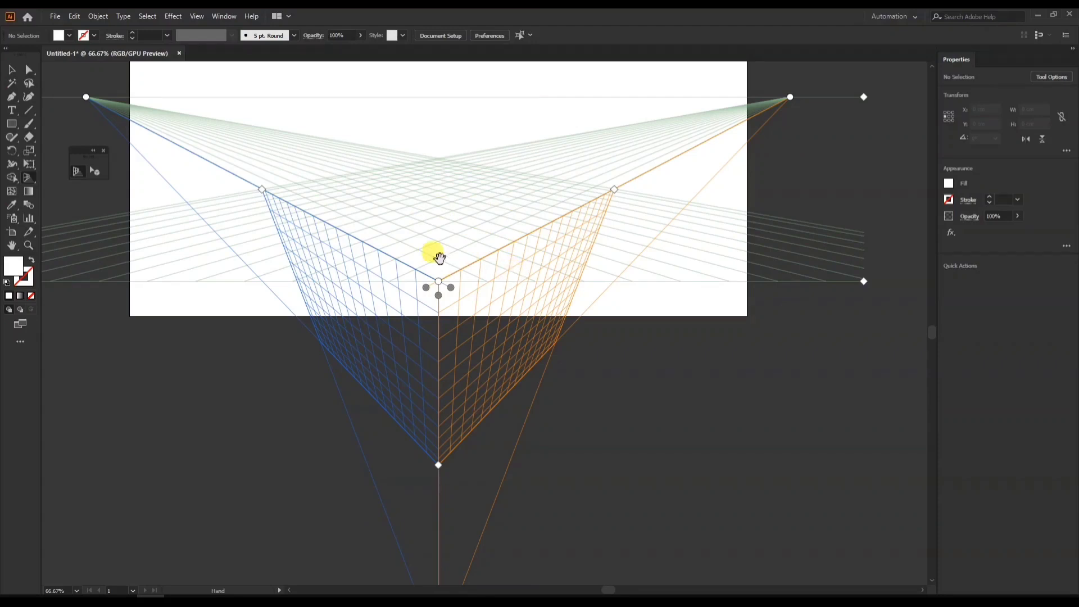
key("shift+p")
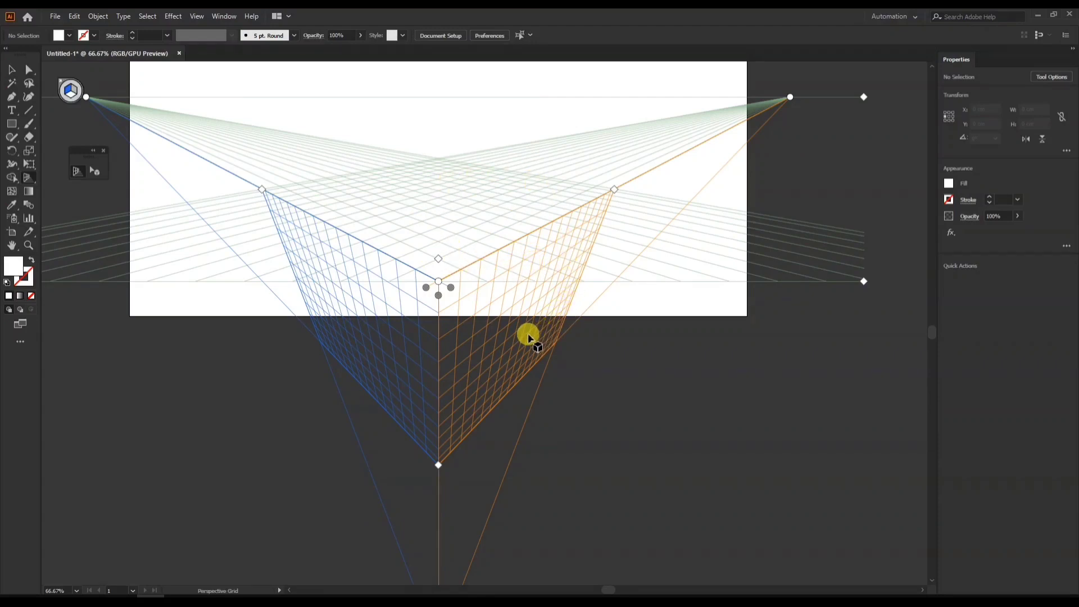
Define the perspective grid as Two Point Perspective again and bring the artboard back into view.
left_click(174, 17)
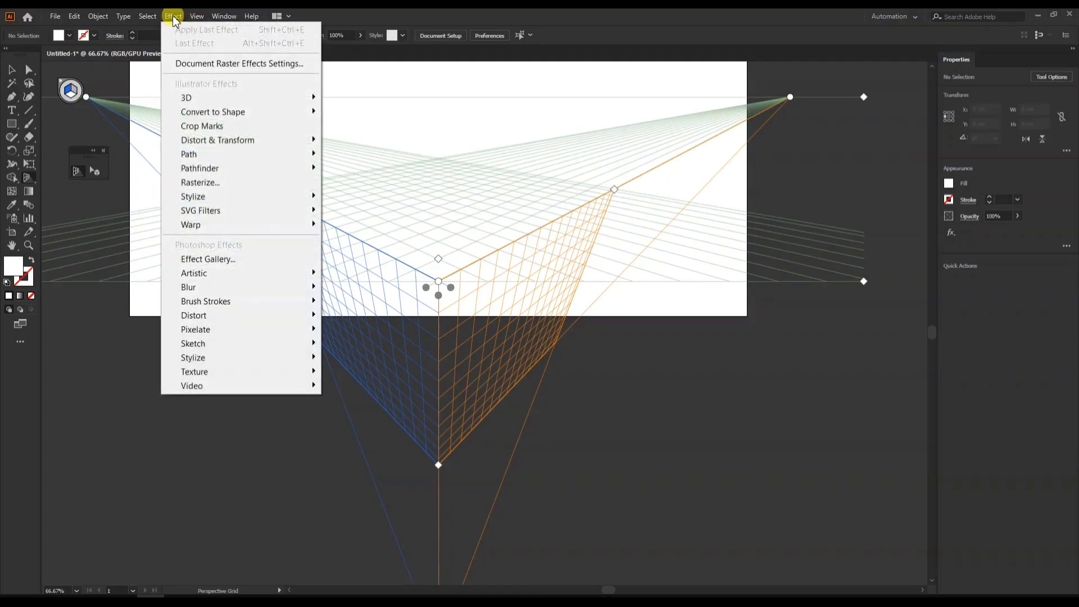
left_click(204, 493)
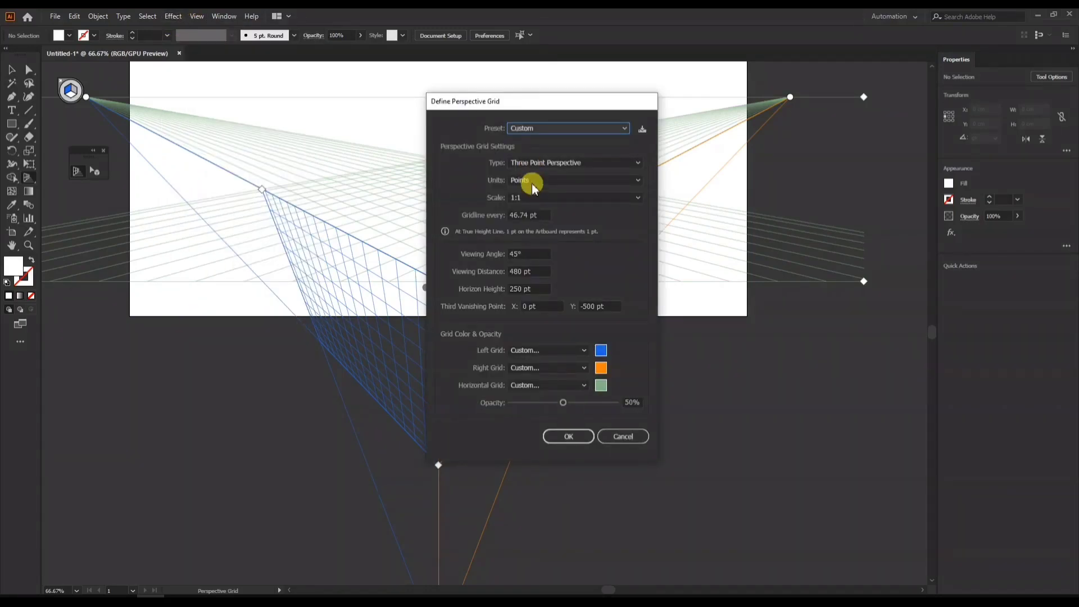
left_click(537, 163)
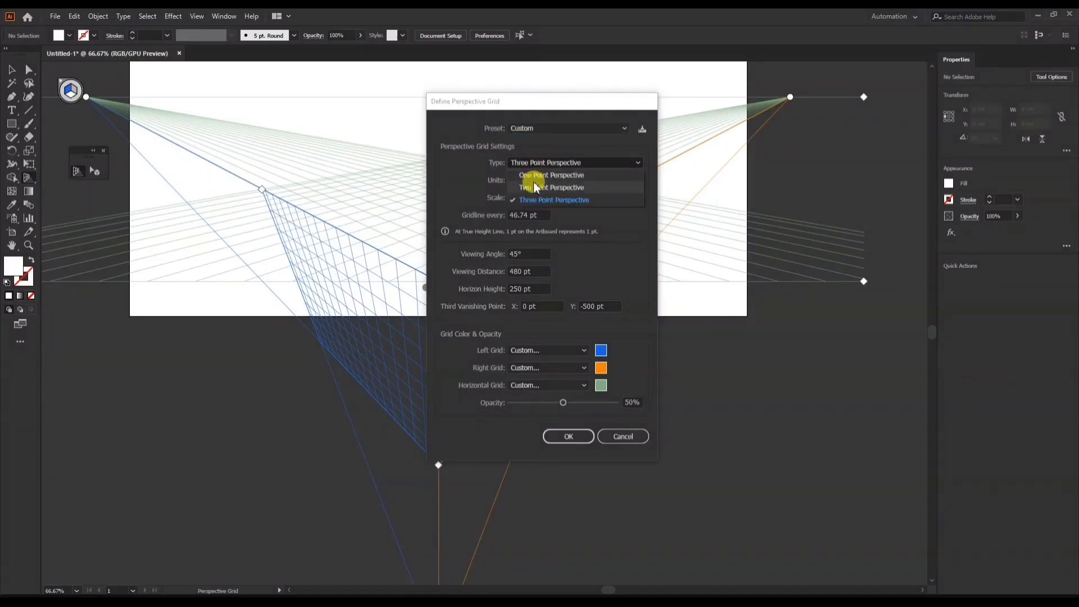
left_click(535, 185)
left_click(562, 436)
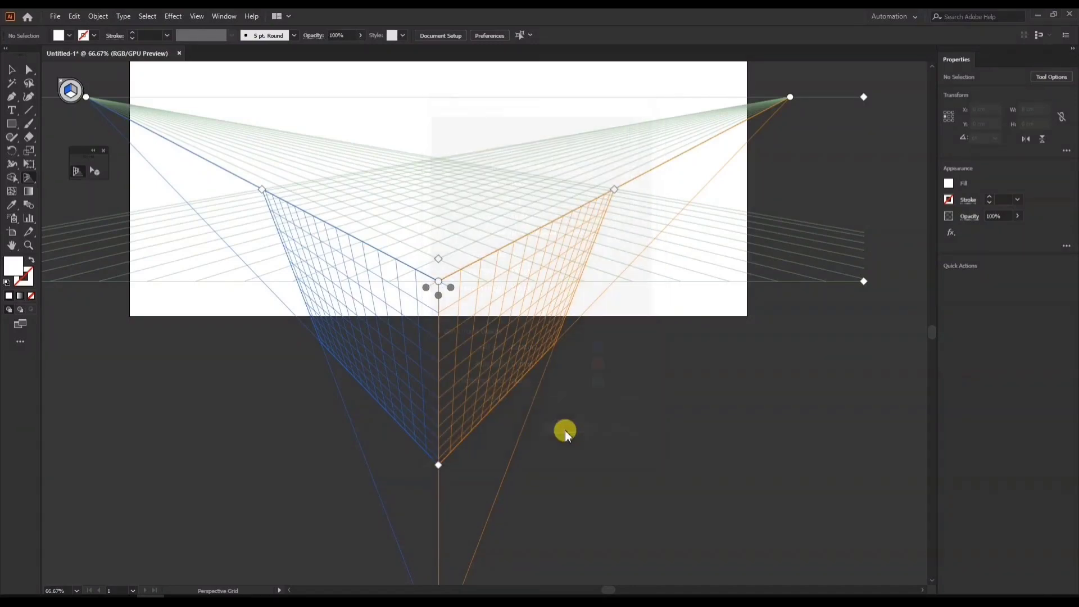
left_click_drag(450, 180, 454, 373)
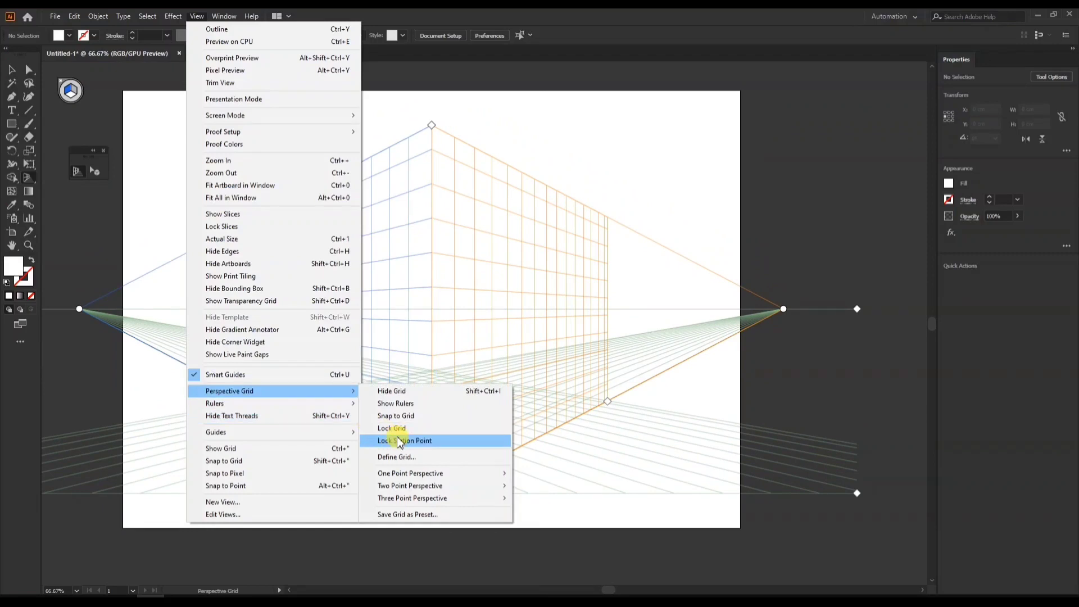
Set the two-point grid's units to Centimeters and its gridline spacing to 0.5 cm.
left_click(396, 456)
left_click(562, 179)
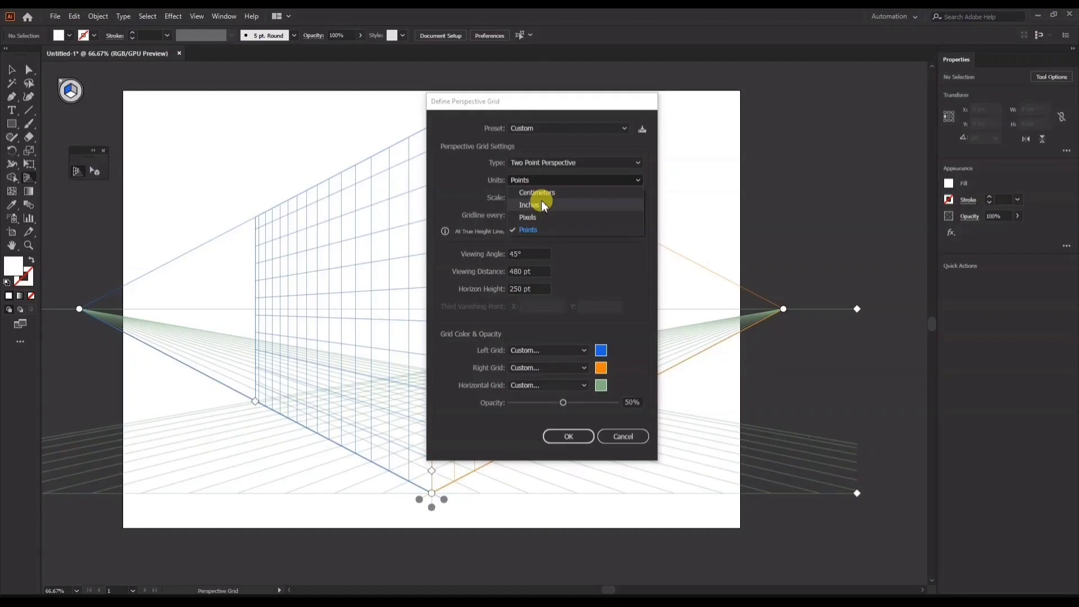
left_click(542, 195)
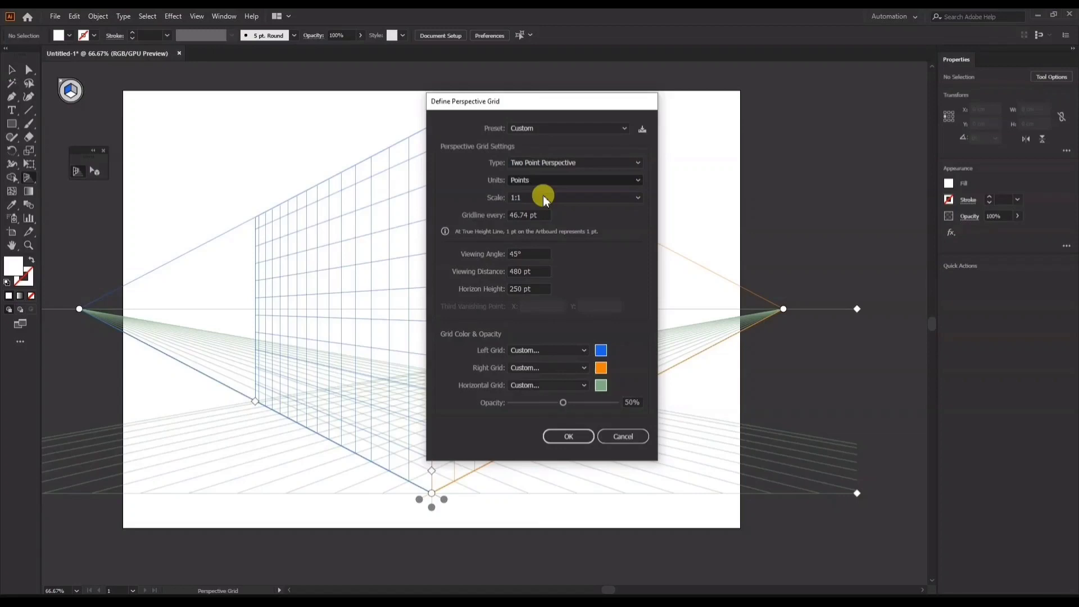
left_click(539, 181)
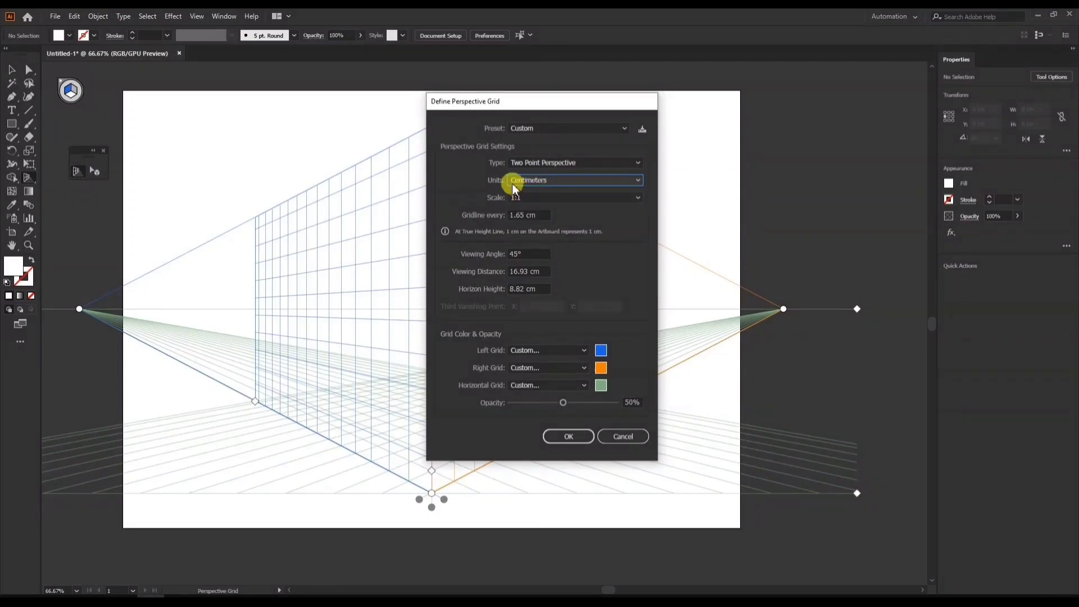
left_click(538, 181)
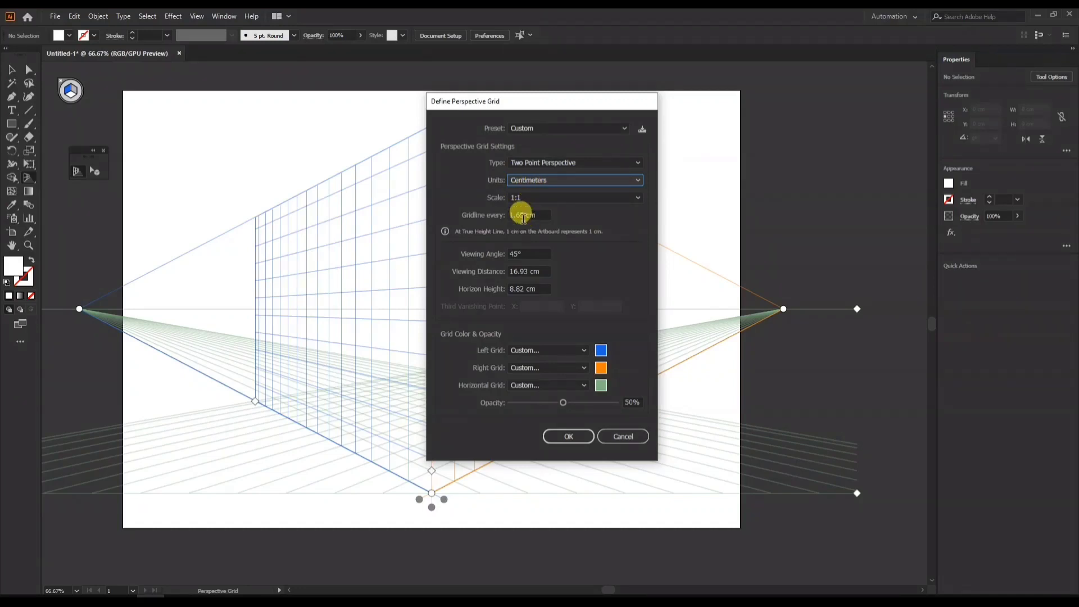
double_click(523, 217)
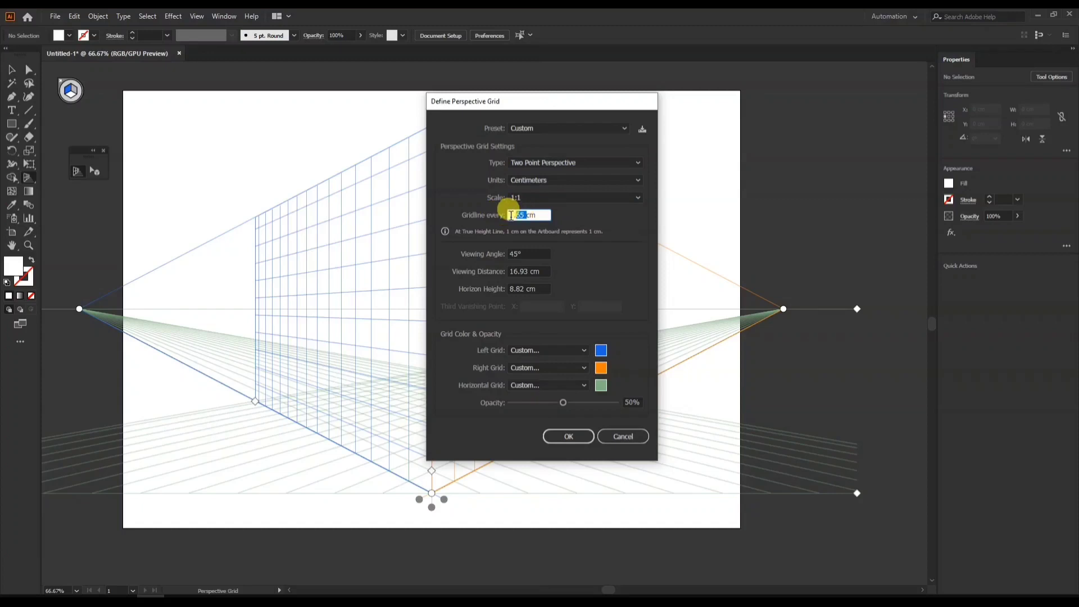
type("0.5")
left_click(567, 437)
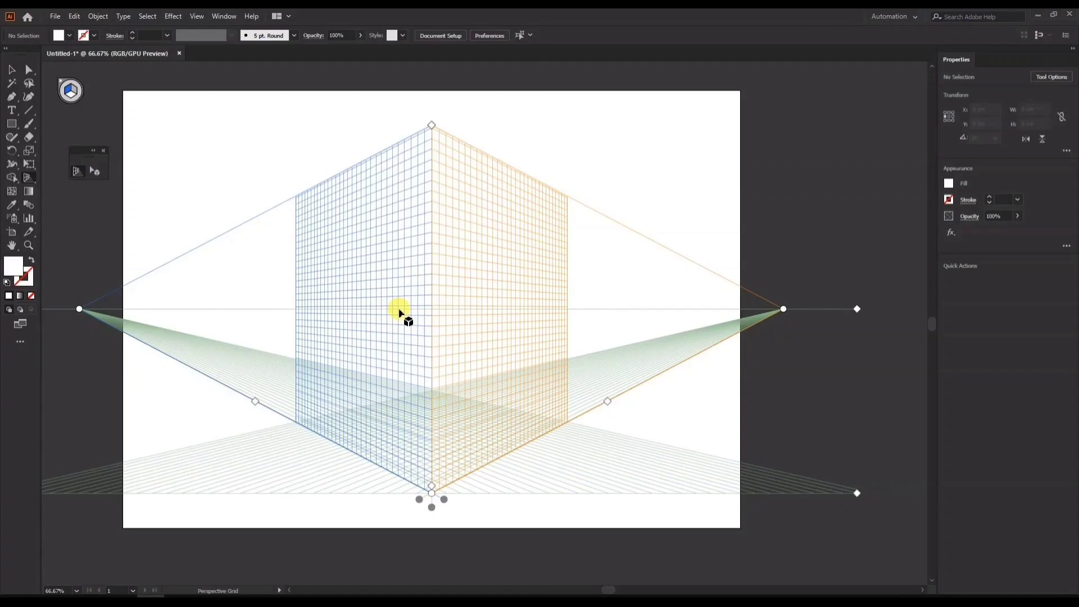
Set the perspective grid's viewing angle to 30° and undo the change.
double_click(506, 249)
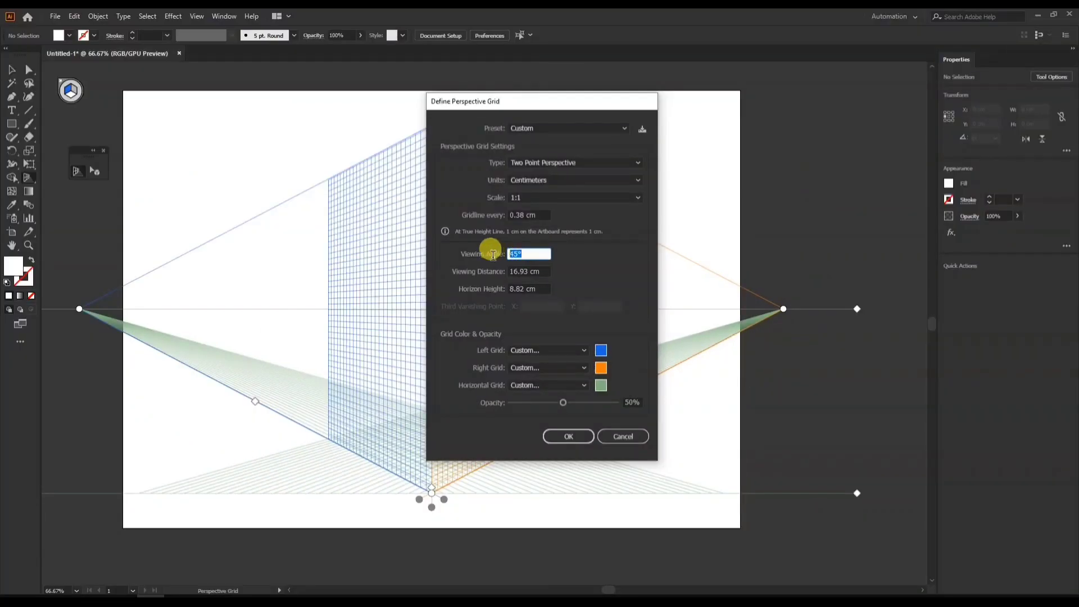
type("30")
left_click(566, 439)
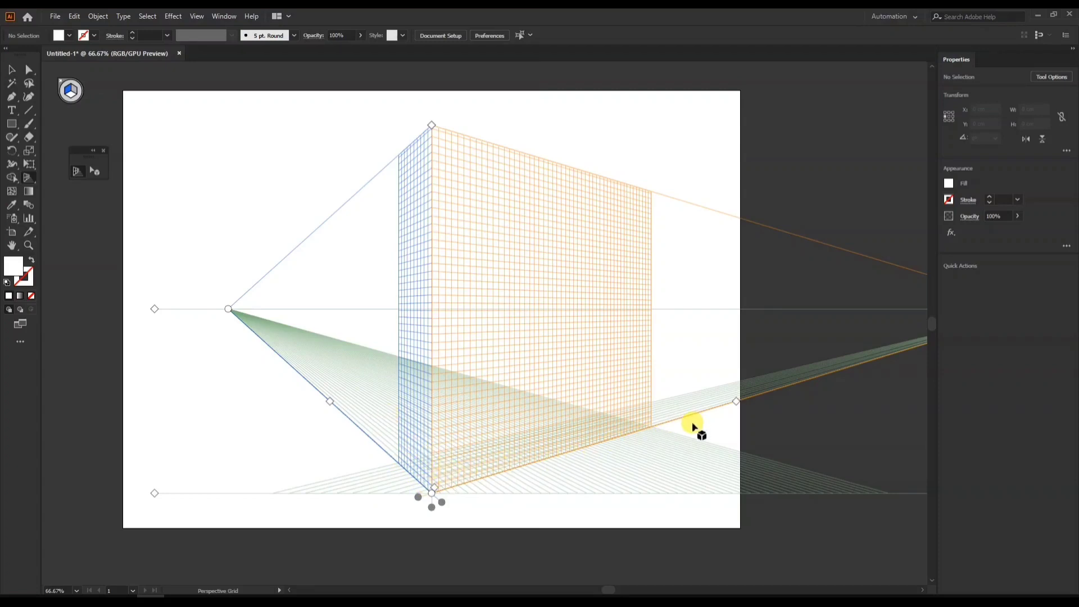
key("ctrl+z")
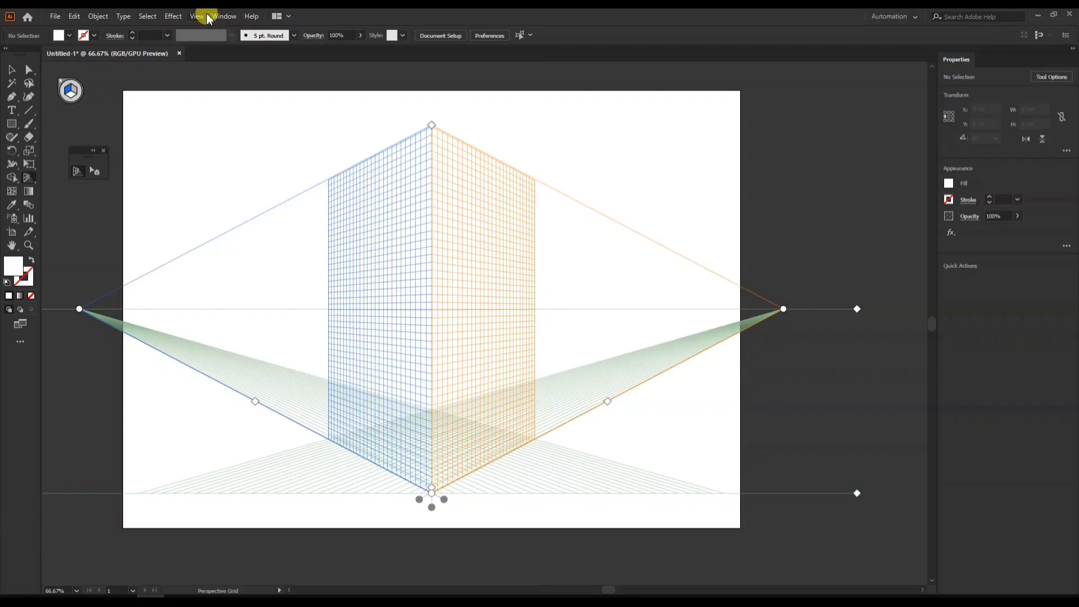
Open the perspective grid's definition settings and reposition the dialog beside the grid planes.
left_click(196, 15)
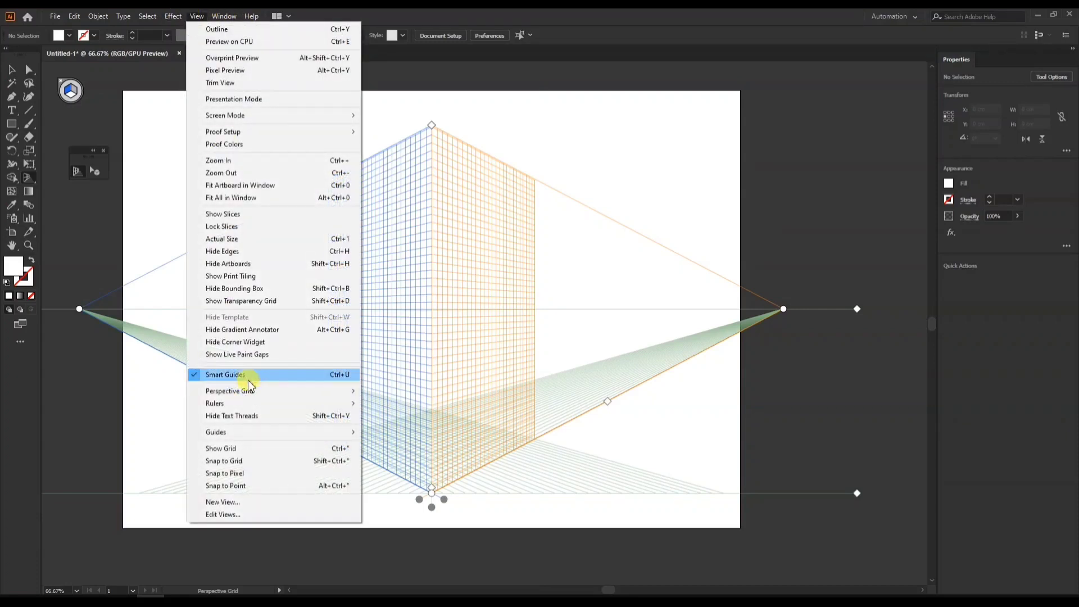
mouse_move(296, 391)
left_click(407, 456)
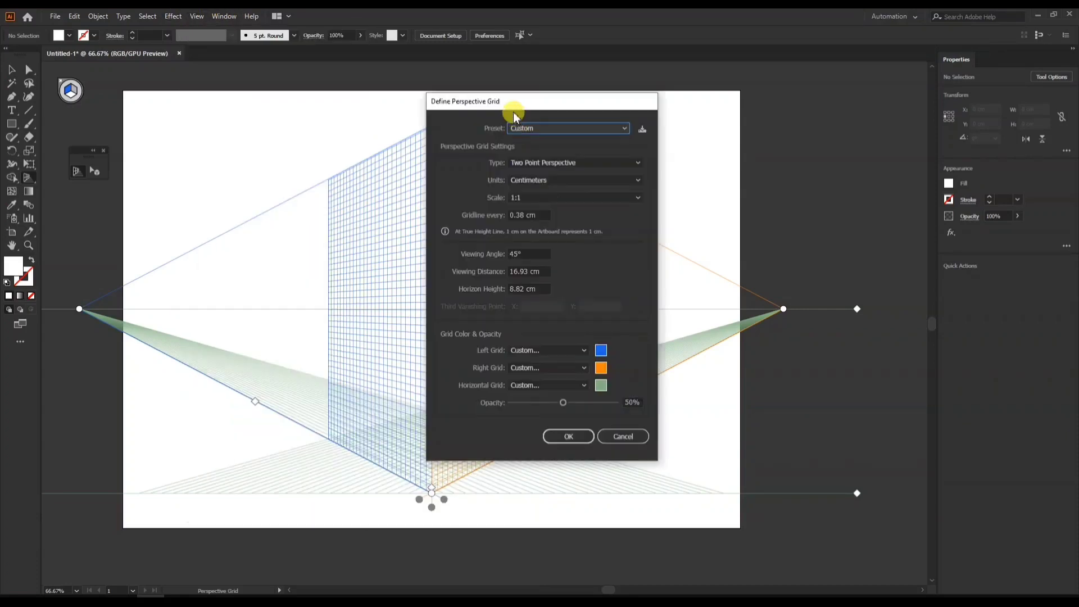
left_click_drag(514, 114, 770, 105)
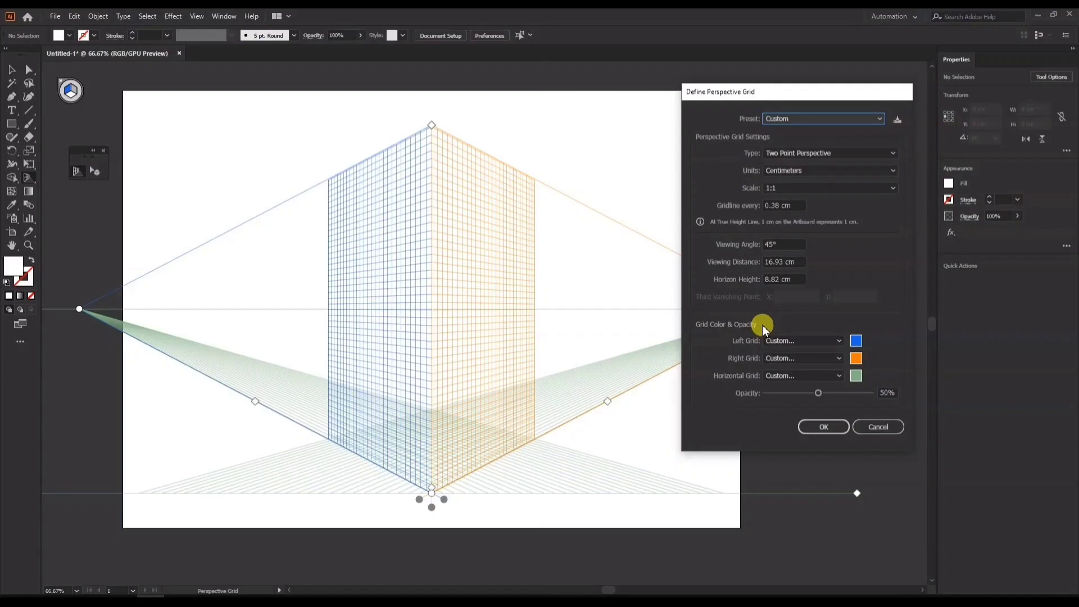
left_click_drag(762, 324, 664, 333)
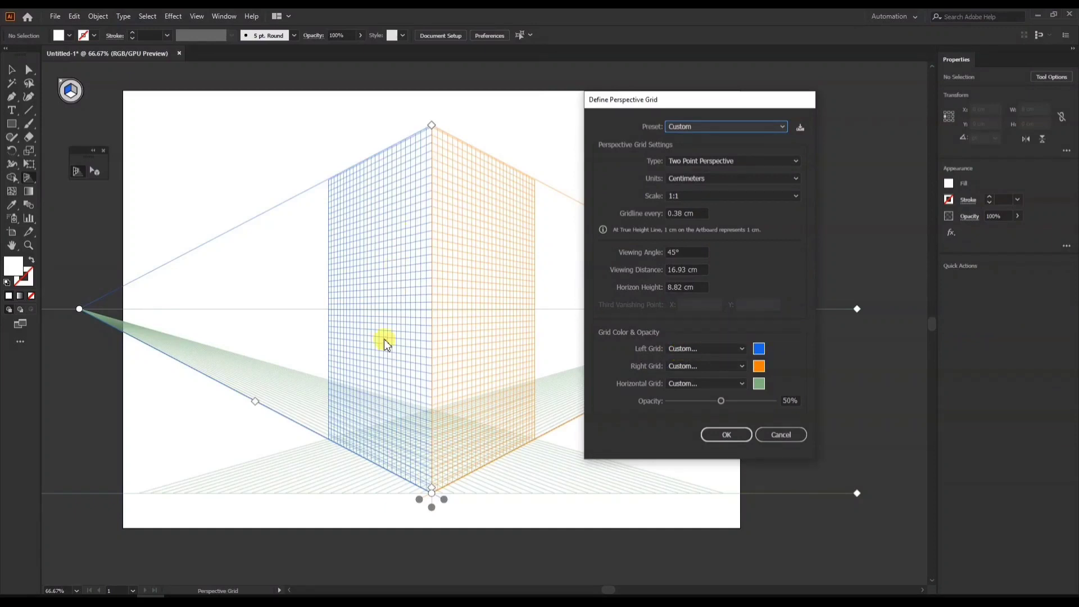
Try a red custom color for the left grid and look at the right grid's custom color choices.
left_click(758, 348)
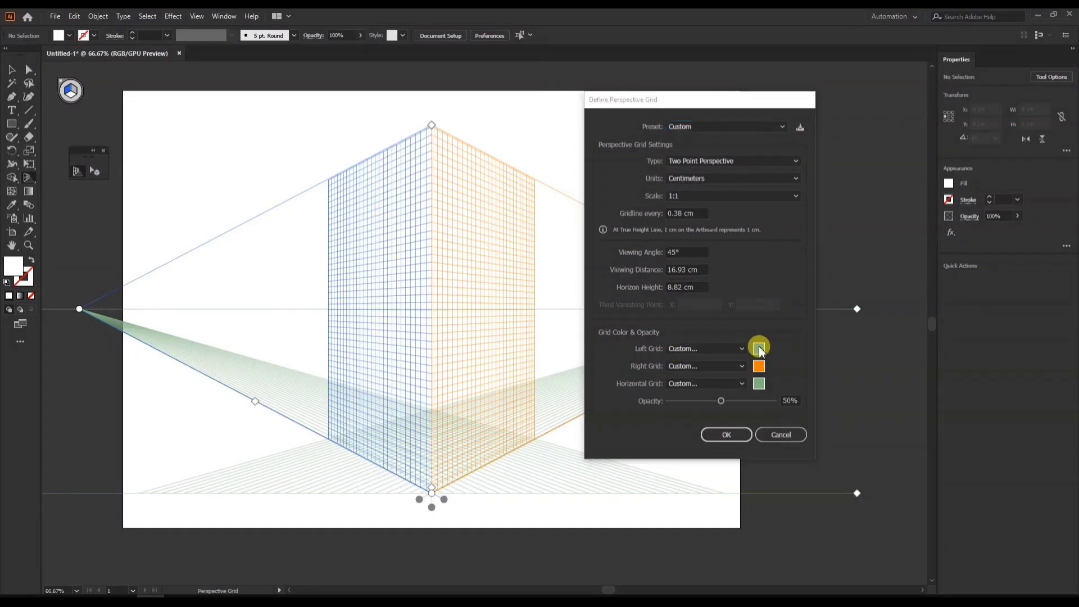
left_click_drag(541, 241, 527, 243)
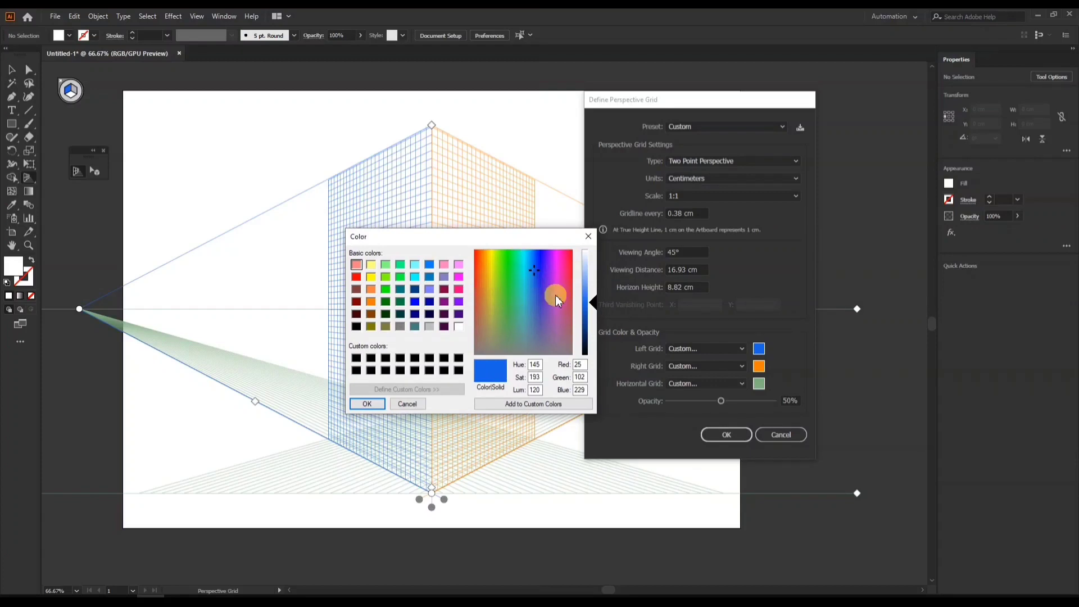
mouse_move(585, 280)
left_mouse_down()
mouse_move(592, 313)
mouse_move(572, 292)
mouse_move(545, 321)
mouse_move(573, 275)
left_mouse_up()
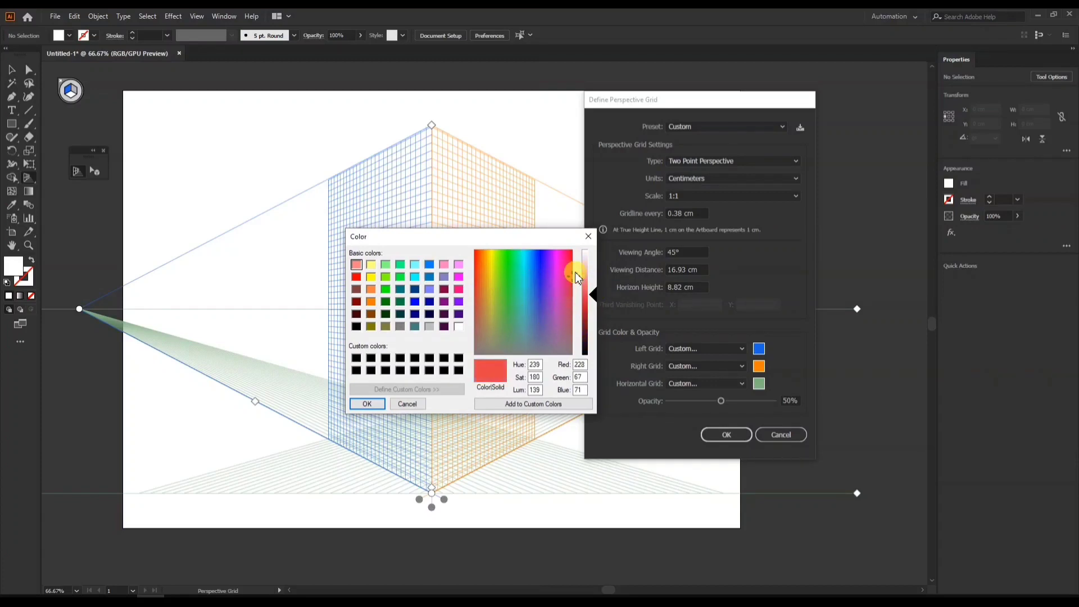
left_click(588, 281)
left_click(592, 235)
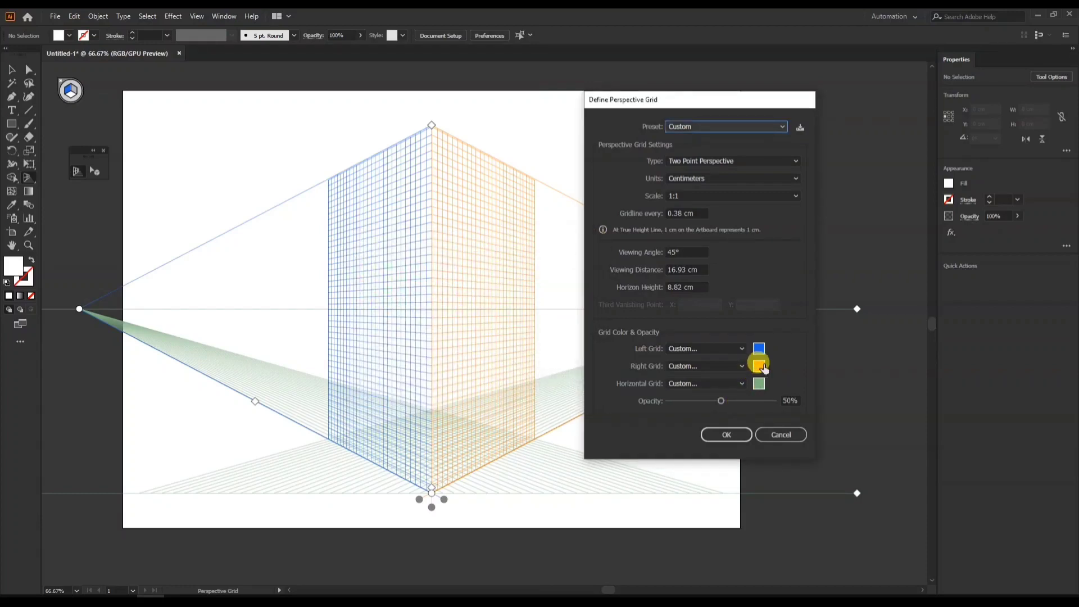
left_click_drag(152, 228, 504, 241)
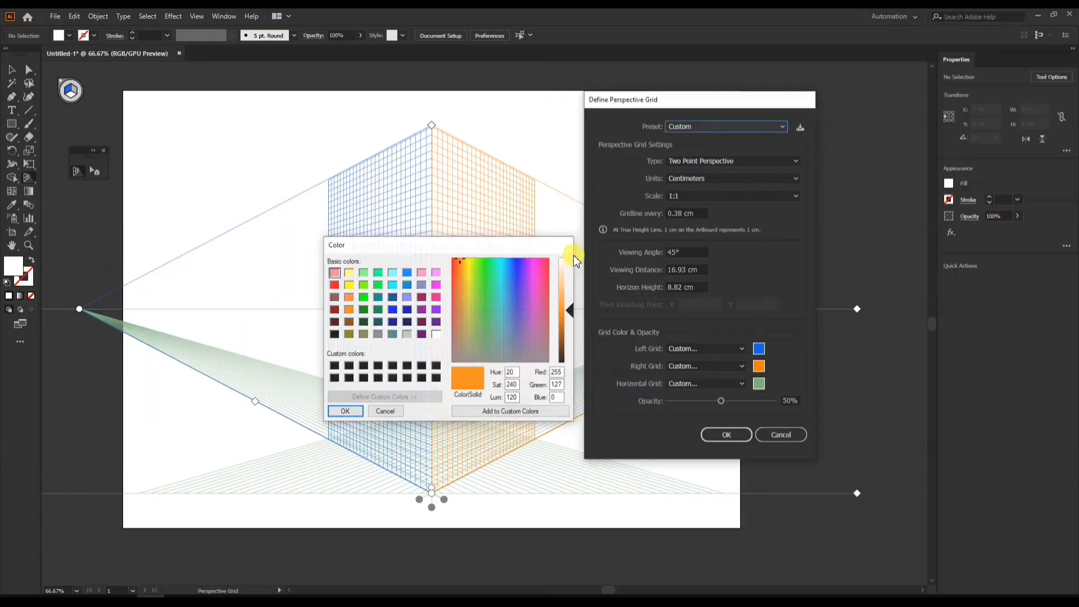
left_click(567, 245)
Examine the preset colors offered for the horizontal, left and right grids.
left_click(742, 385)
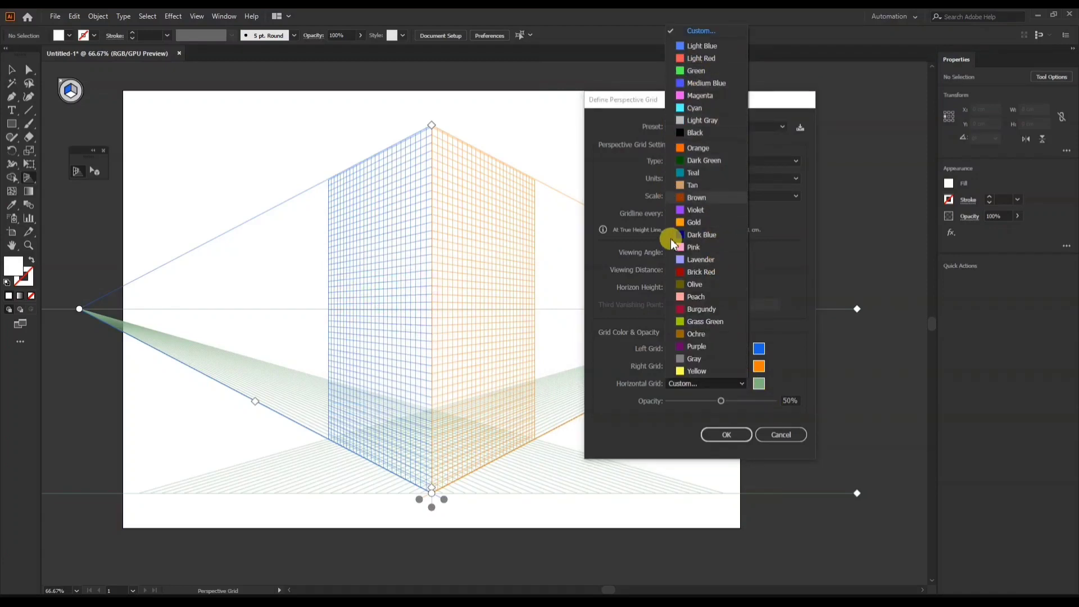
left_click(768, 325)
left_click(741, 348)
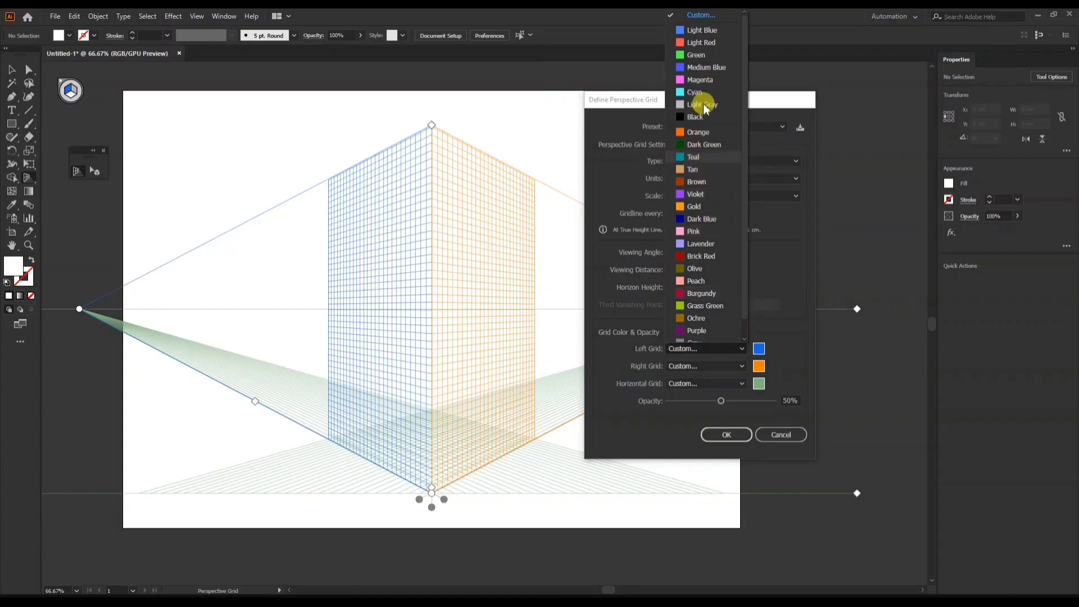
left_click(778, 320)
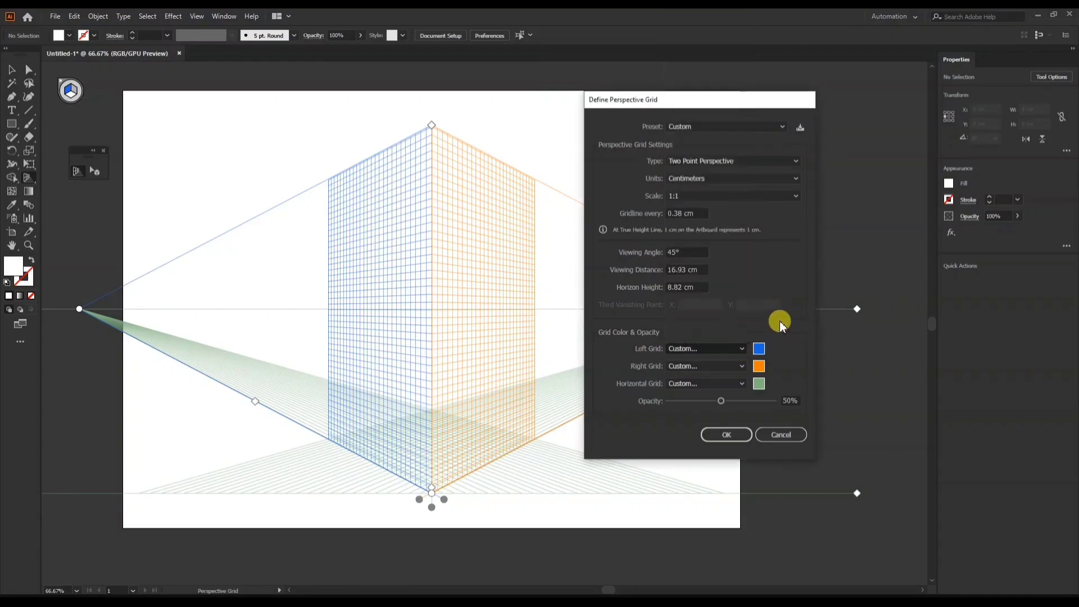
left_click(742, 367)
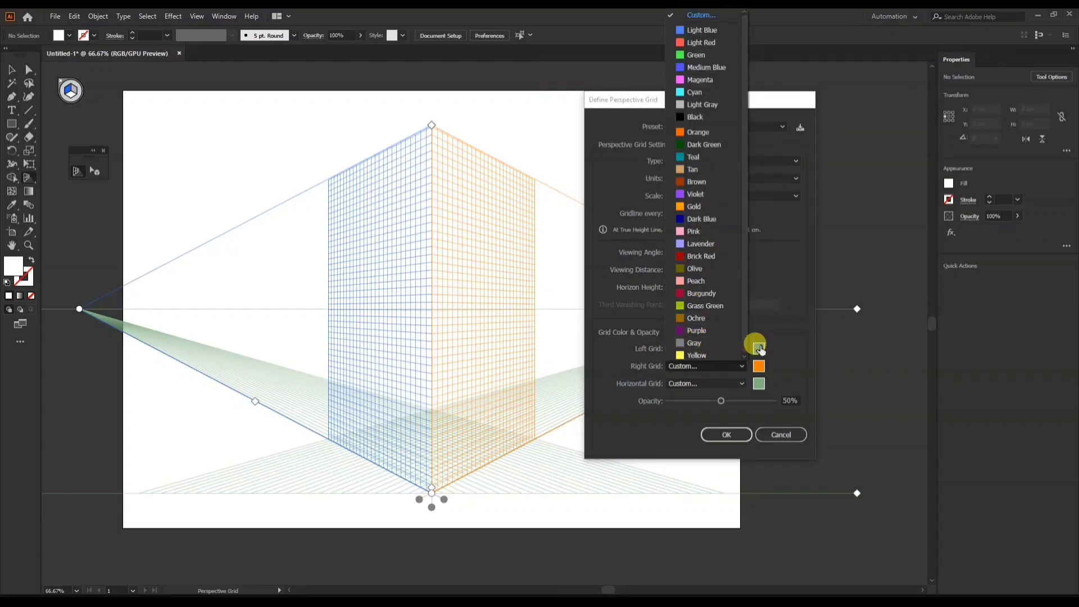
left_click(754, 343)
left_click(733, 387)
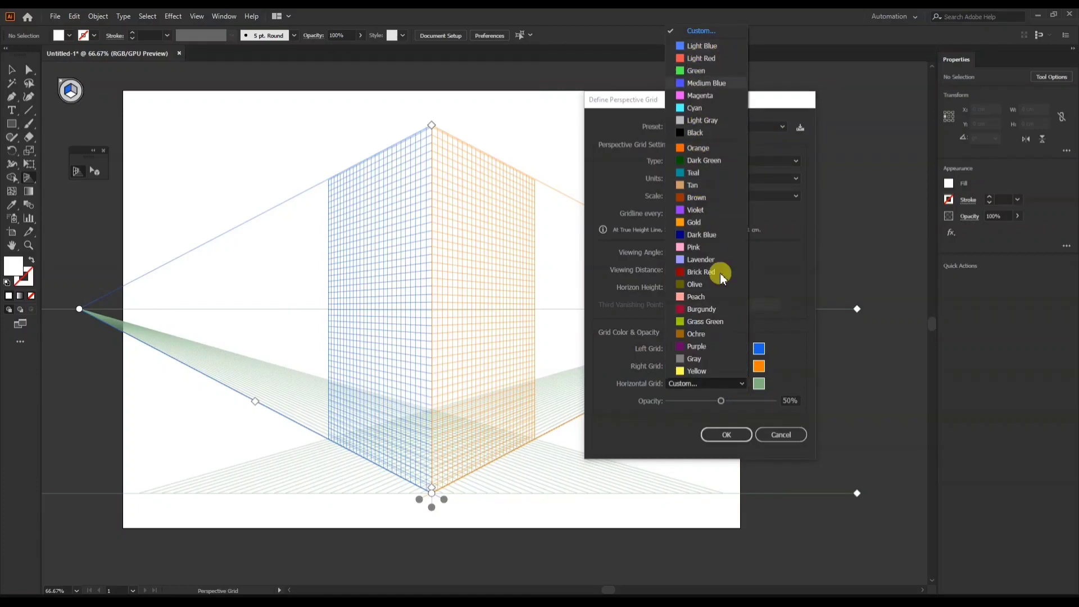
left_click(767, 345)
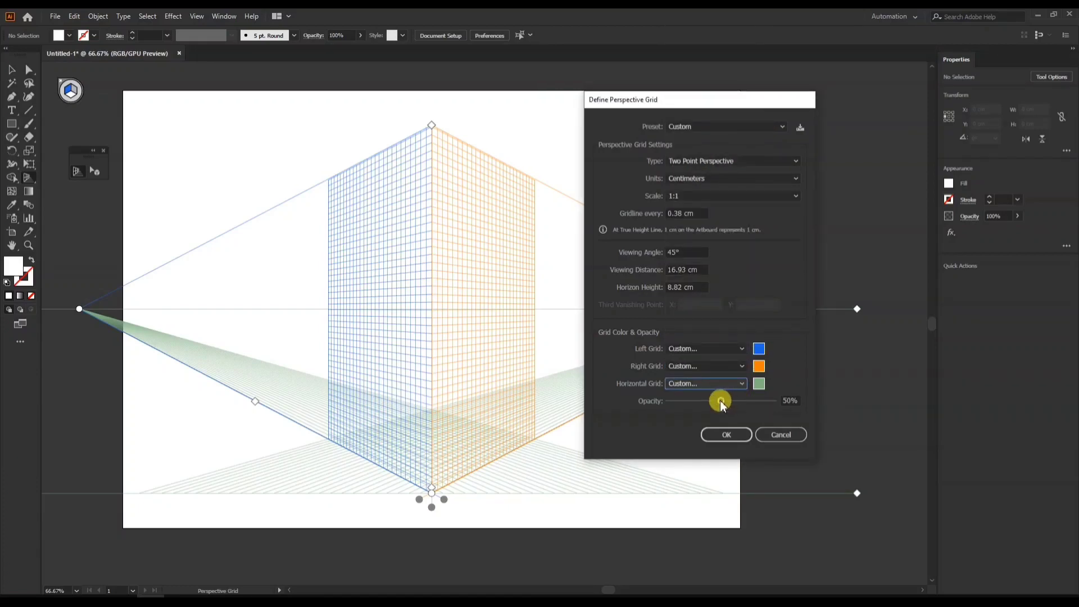
Set the perspective grid's opacity to 20% and apply the grid settings.
left_click_drag(720, 400, 688, 400)
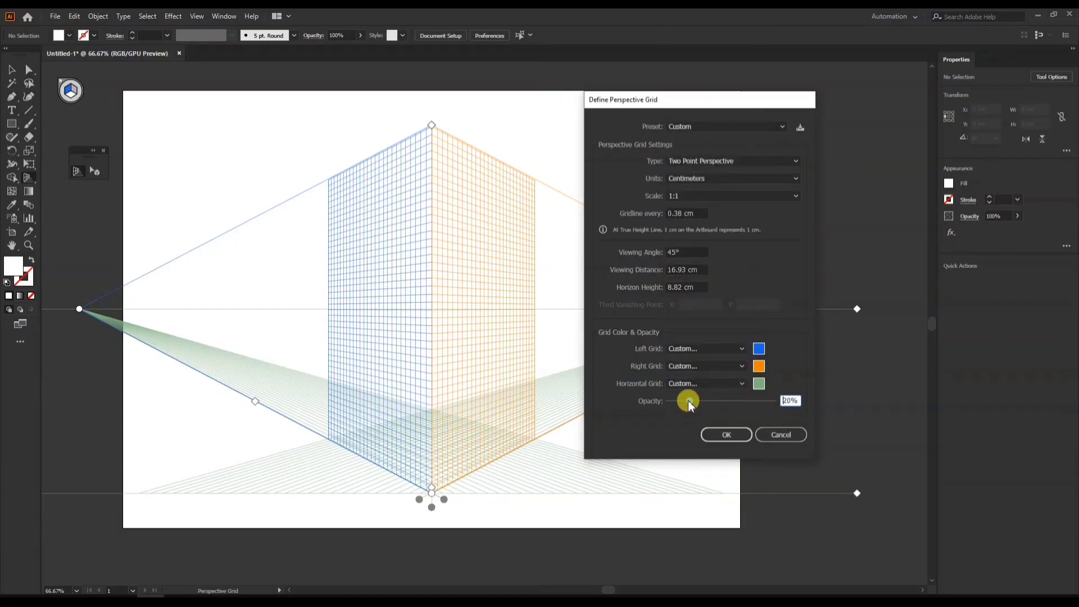
left_click(723, 434)
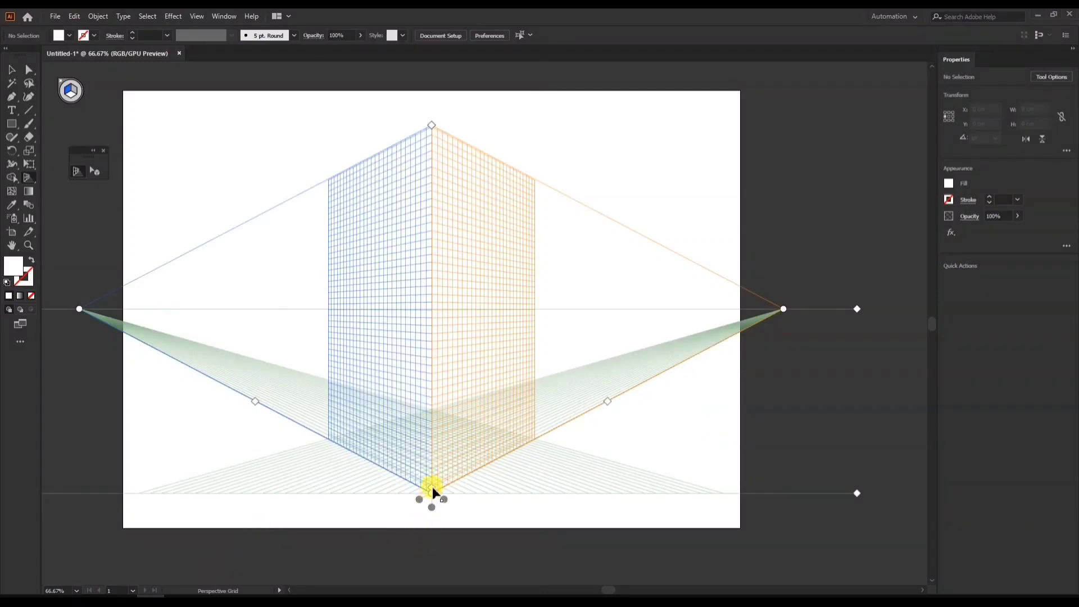
Enlarge the perspective grid's cells and lower the top edge of its two vertical planes.
left_click_drag(432, 487, 432, 478)
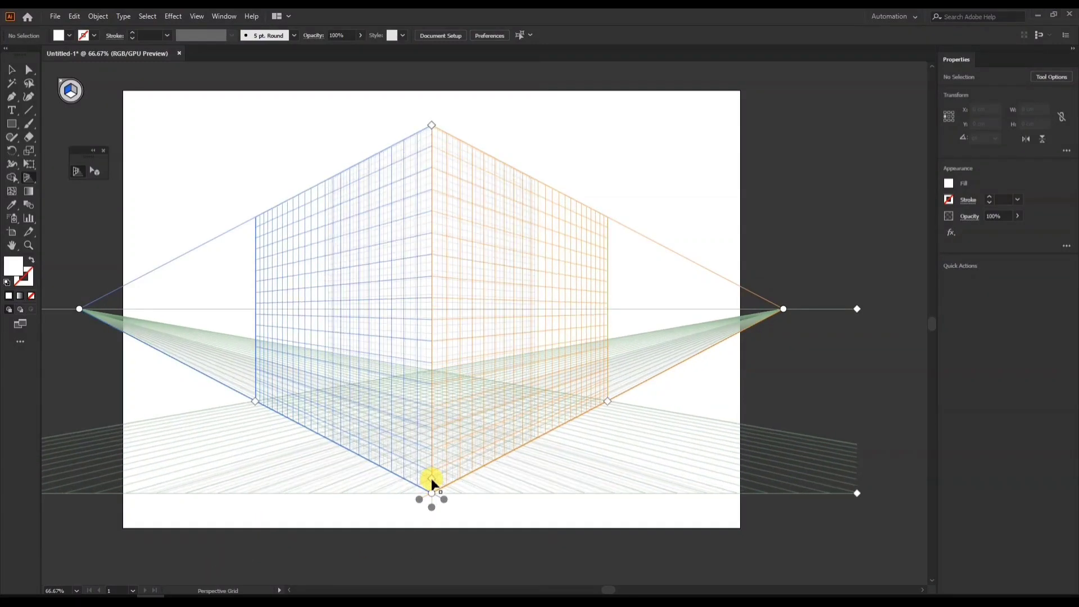
key("space")
left_click_drag(431, 332, 429, 368)
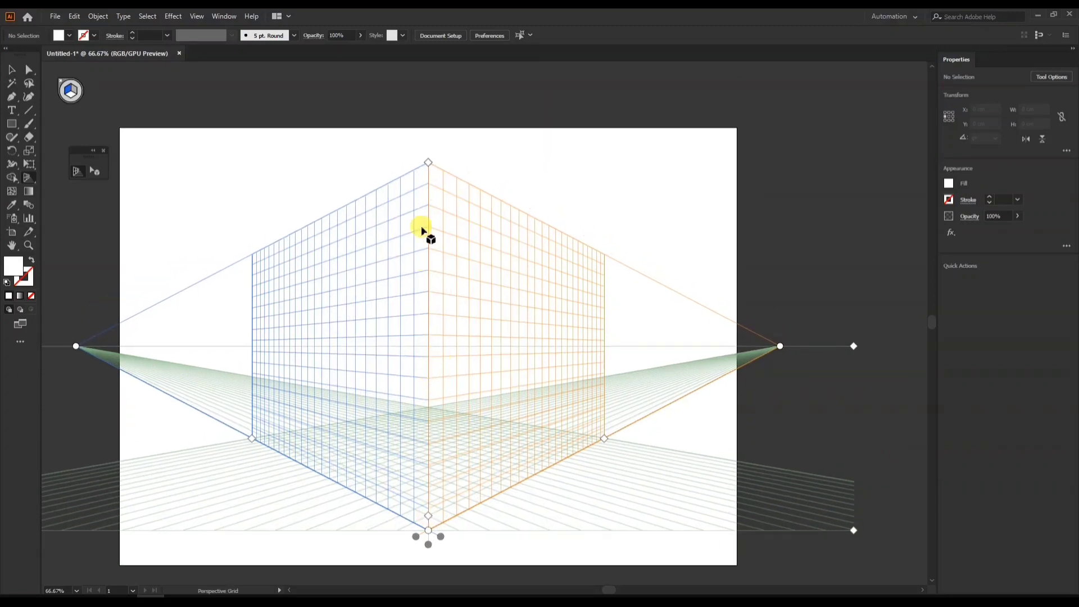
left_click_drag(428, 162, 430, 225)
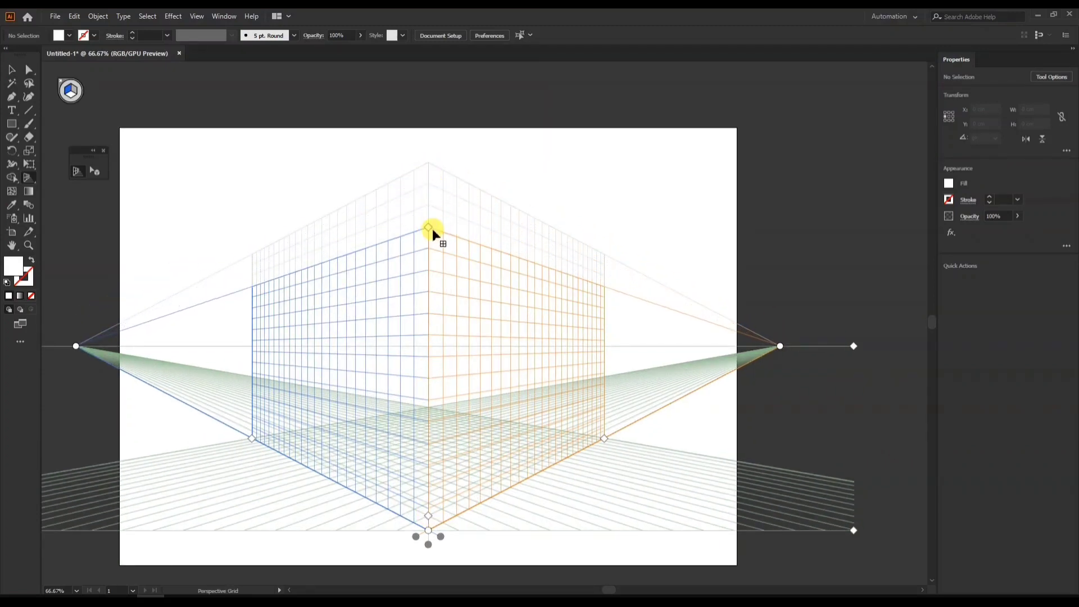
key("space")
left_click_drag(499, 221, 499, 192)
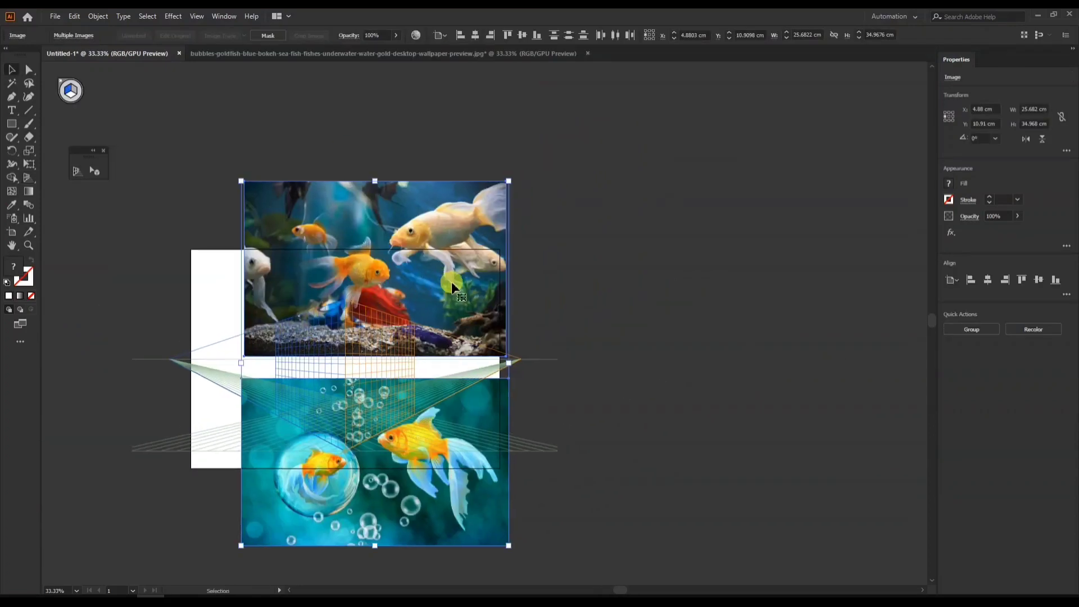
Move the two goldfish images off the artboard and scale them together to about 10.8 × 14.7 cm above it.
left_click_drag(453, 280, 729, 200)
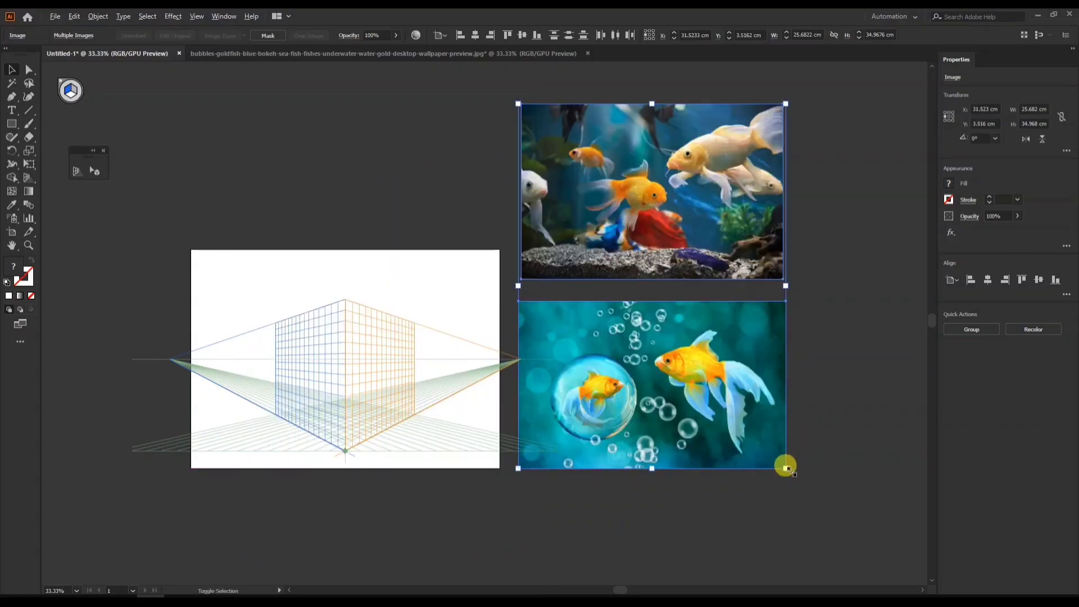
left_click_drag(785, 468, 519, 216)
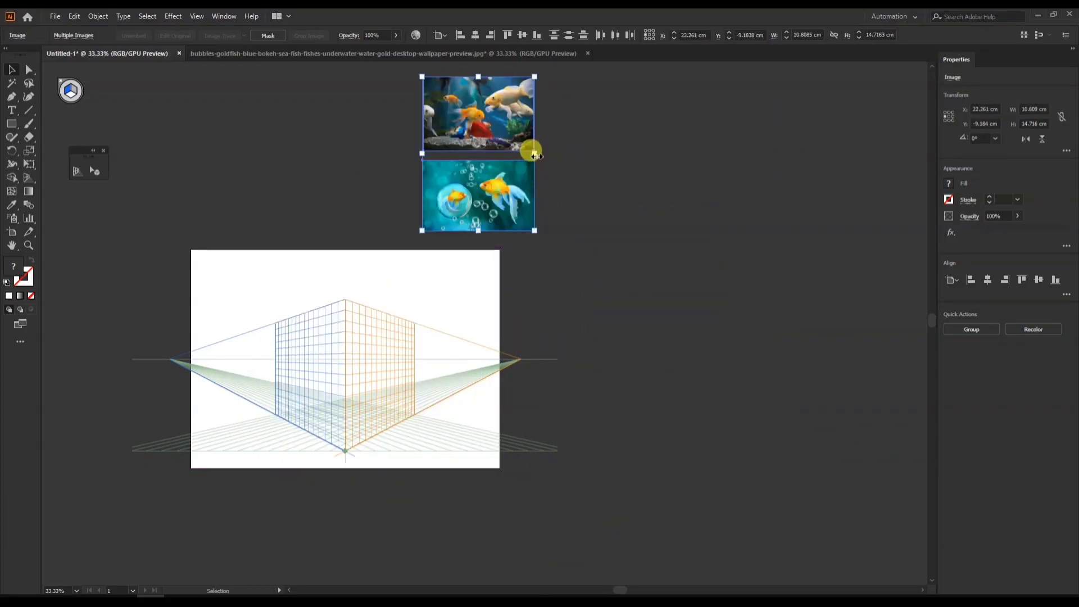
left_click(578, 169)
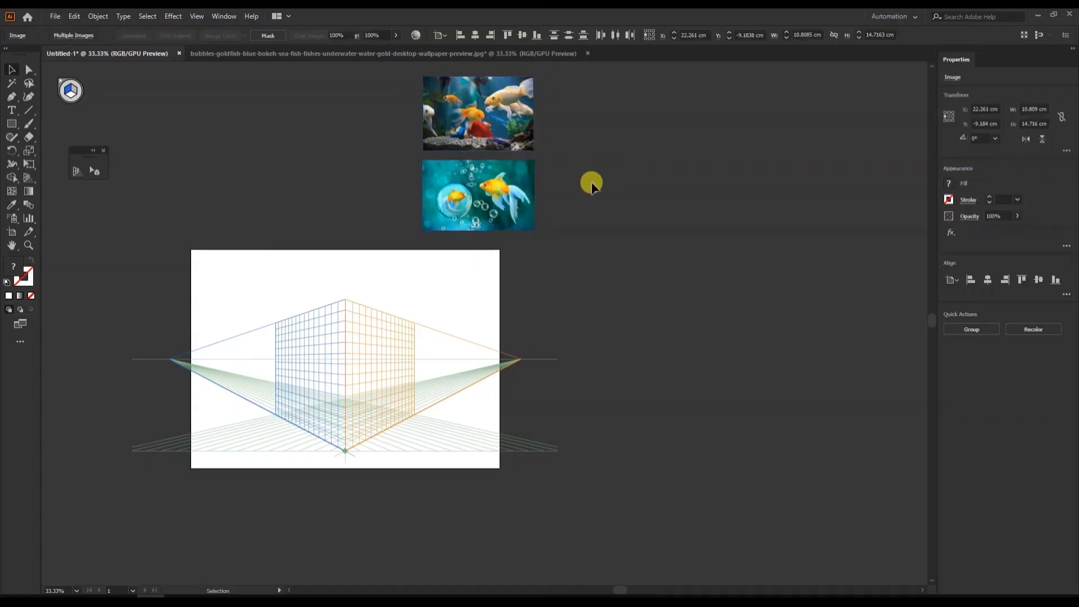
Draw a teal rectangle about 23.7 × 14.38 cm covering the perspective grid's left plane.
left_click_drag(571, 210, 623, 230)
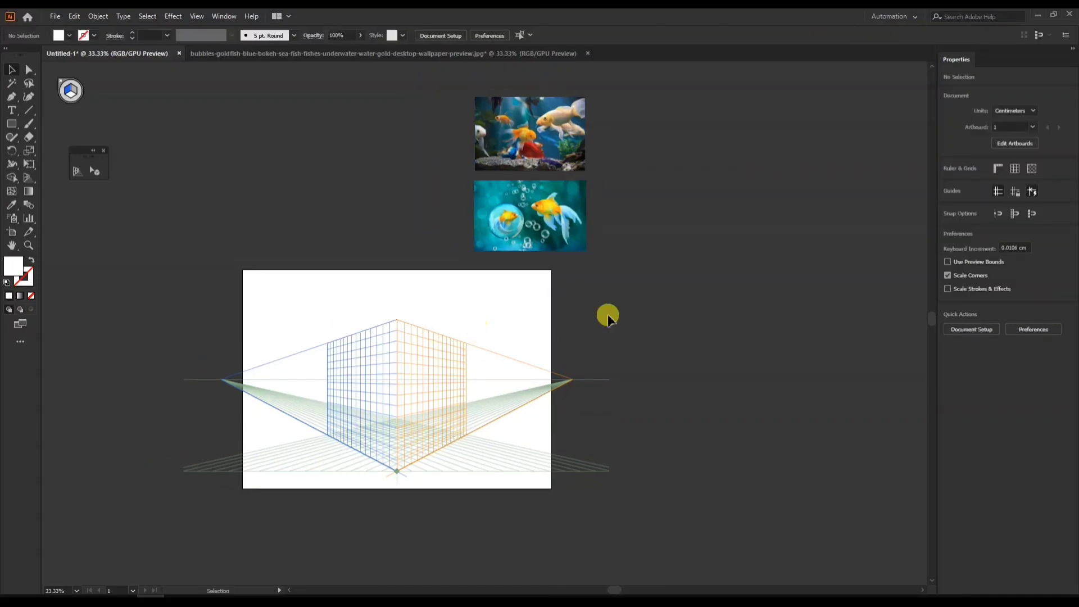
scroll(514, 273, "up", 1)
left_click_drag(439, 265, 514, 217)
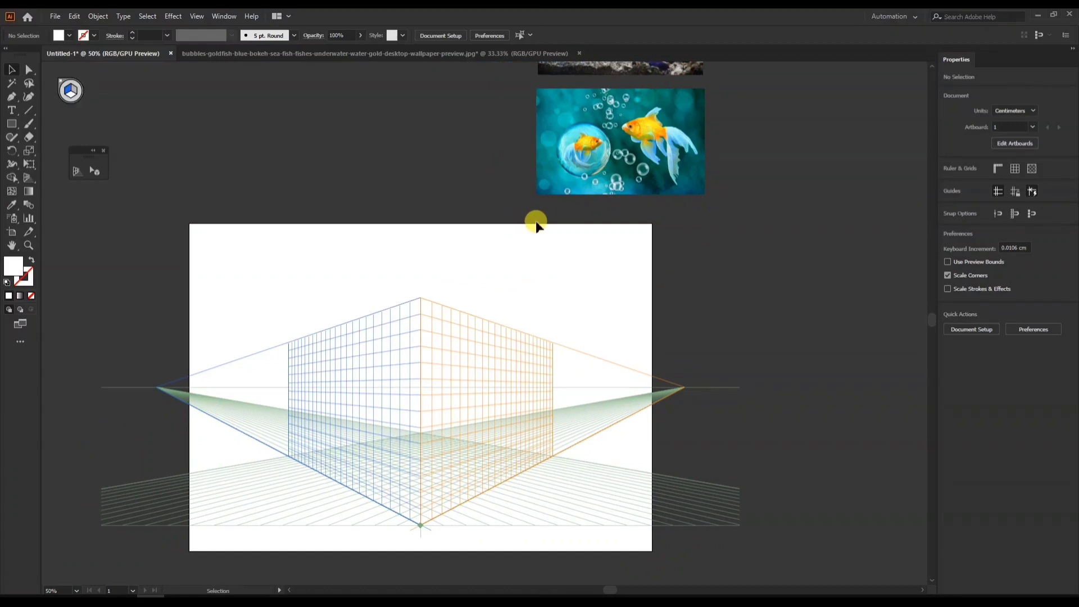
left_click_drag(447, 222, 429, 193)
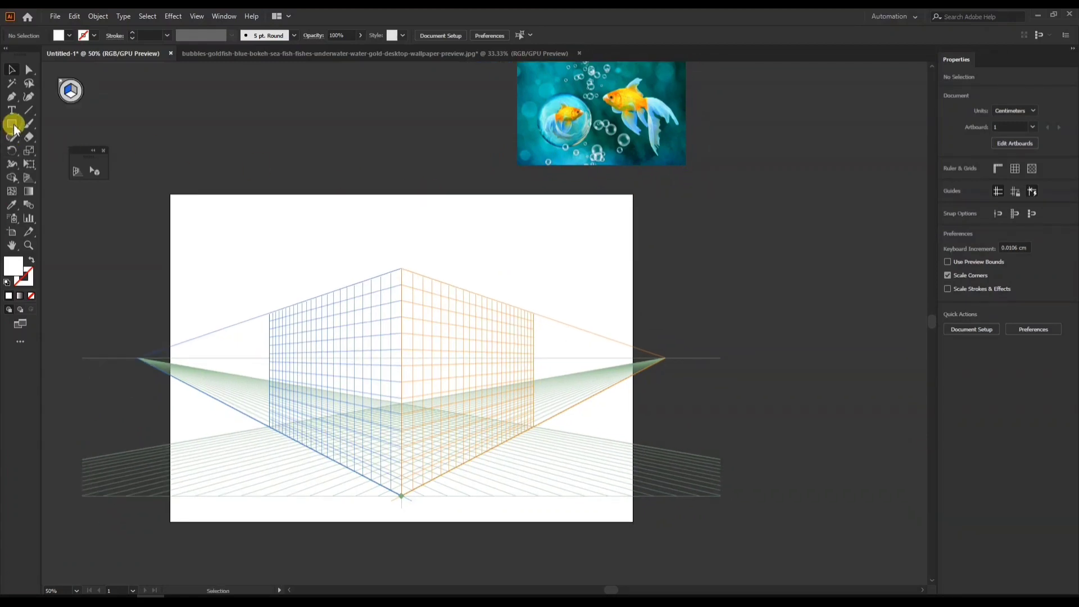
scroll(363, 318, "down", 1)
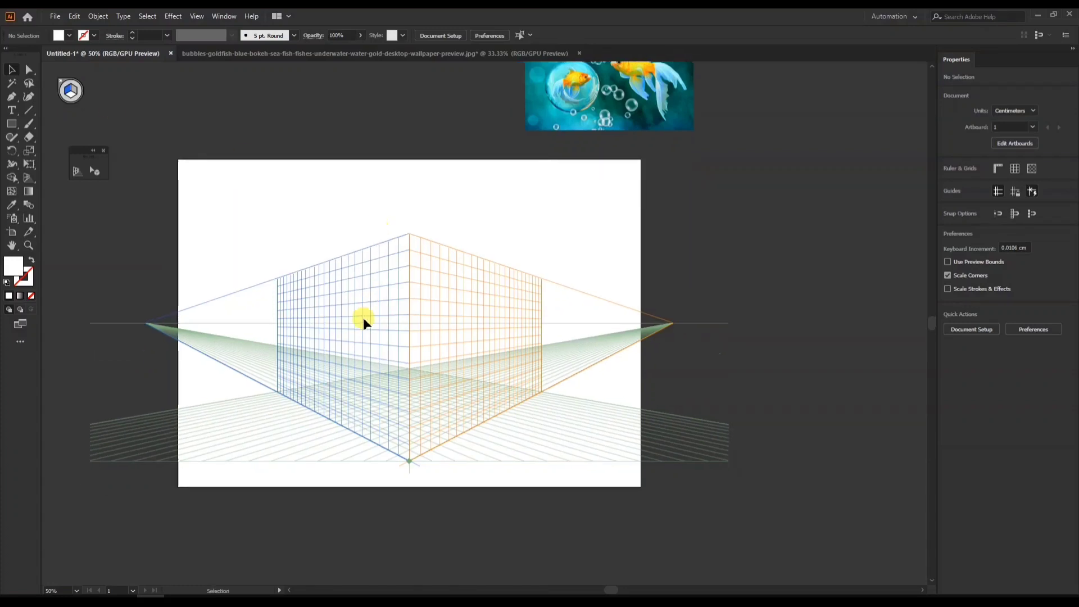
scroll(363, 318, "up", 1)
left_click_drag(363, 318, 368, 286)
left_click(12, 124)
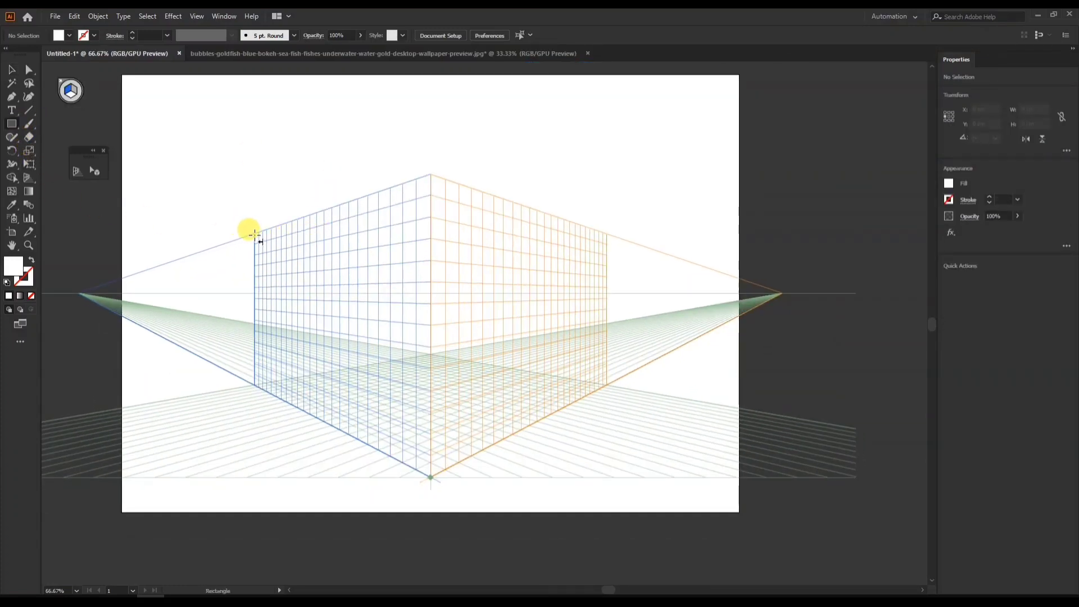
mouse_move(267, 254)
left_mouse_down()
mouse_move(427, 466)
mouse_move(428, 490)
left_mouse_up()
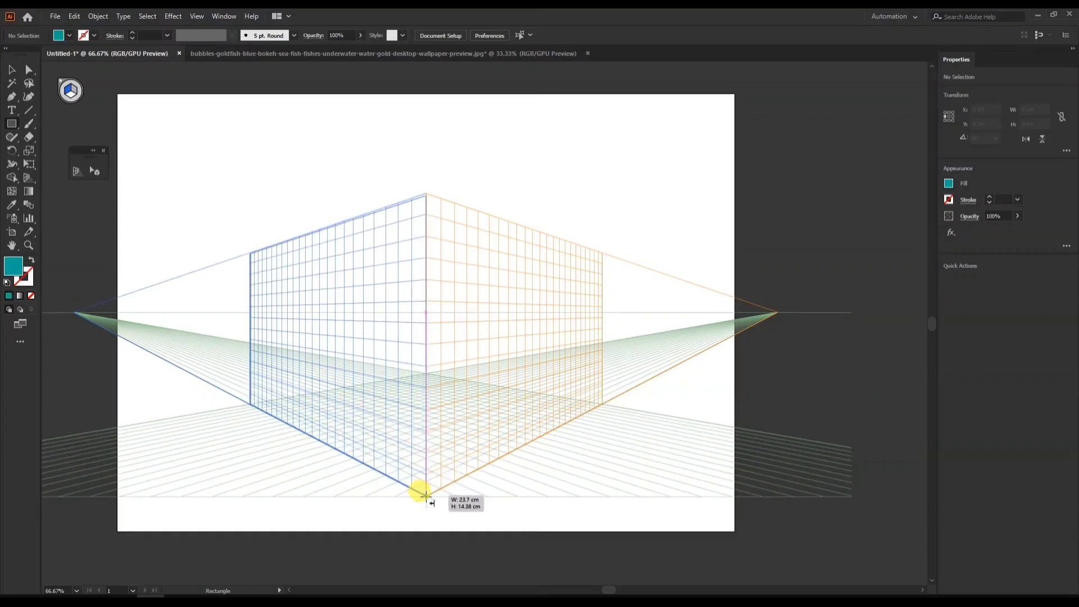
Draw a rectangle about 23.94 × 14.4 cm over the grid's right plane and fill it with light blue.
left_click(74, 91)
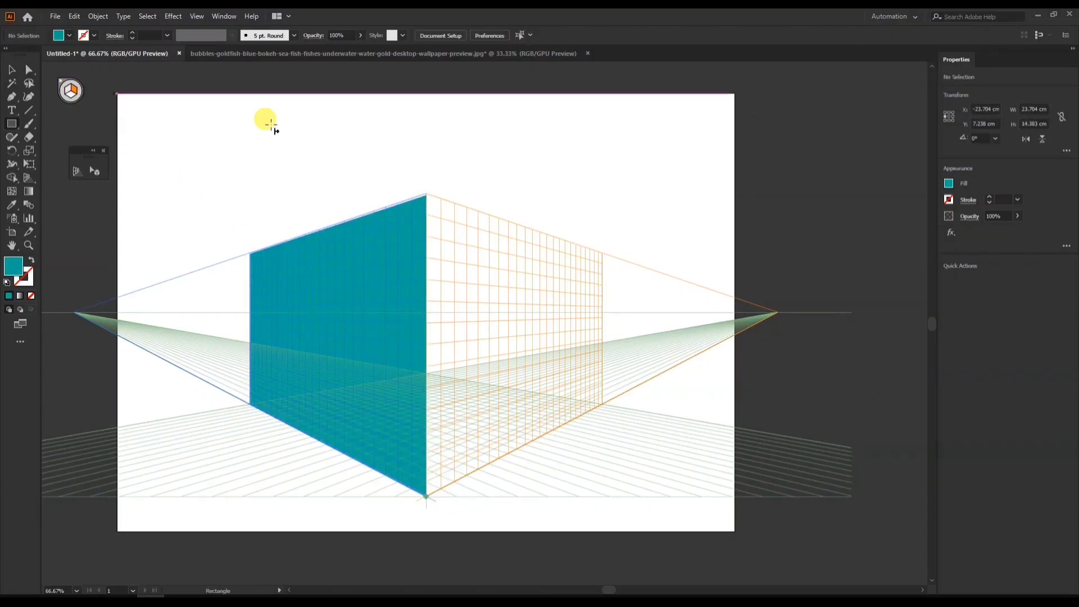
left_click_drag(428, 197, 603, 404)
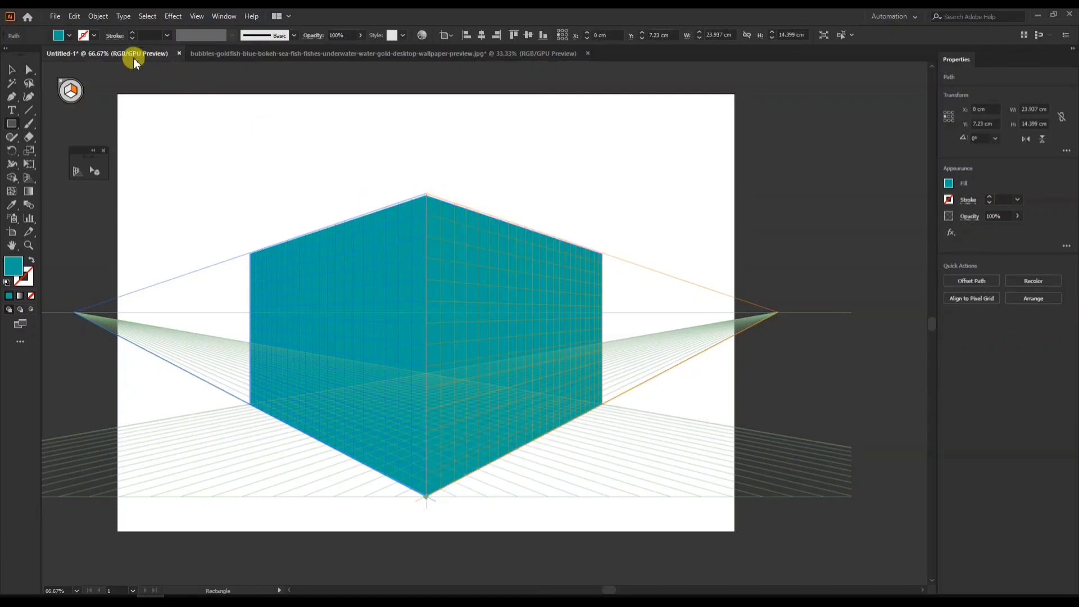
left_click(70, 35)
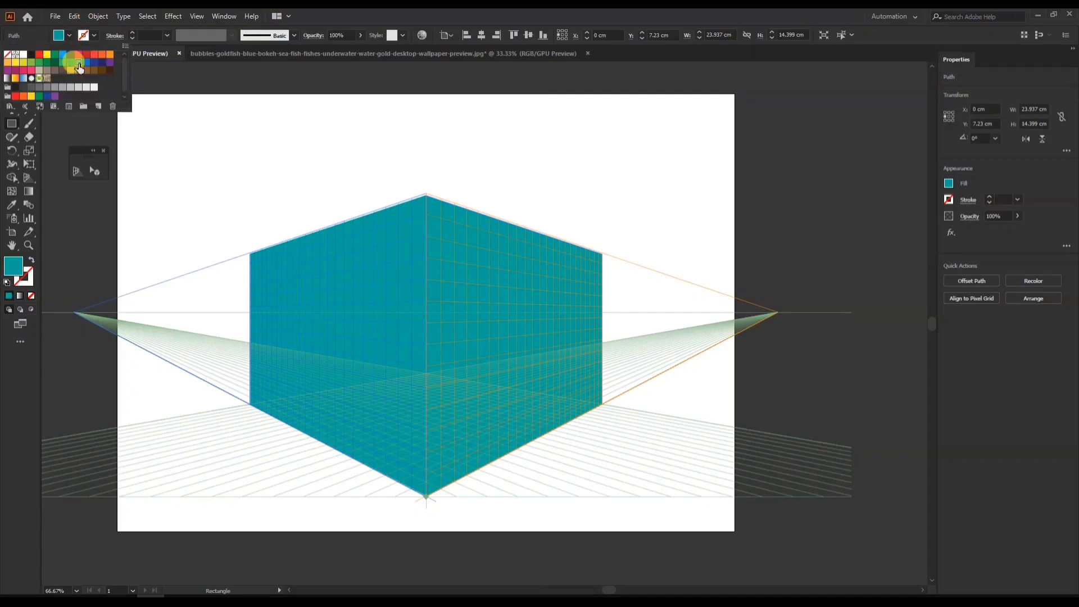
left_click(71, 62)
left_click(422, 194)
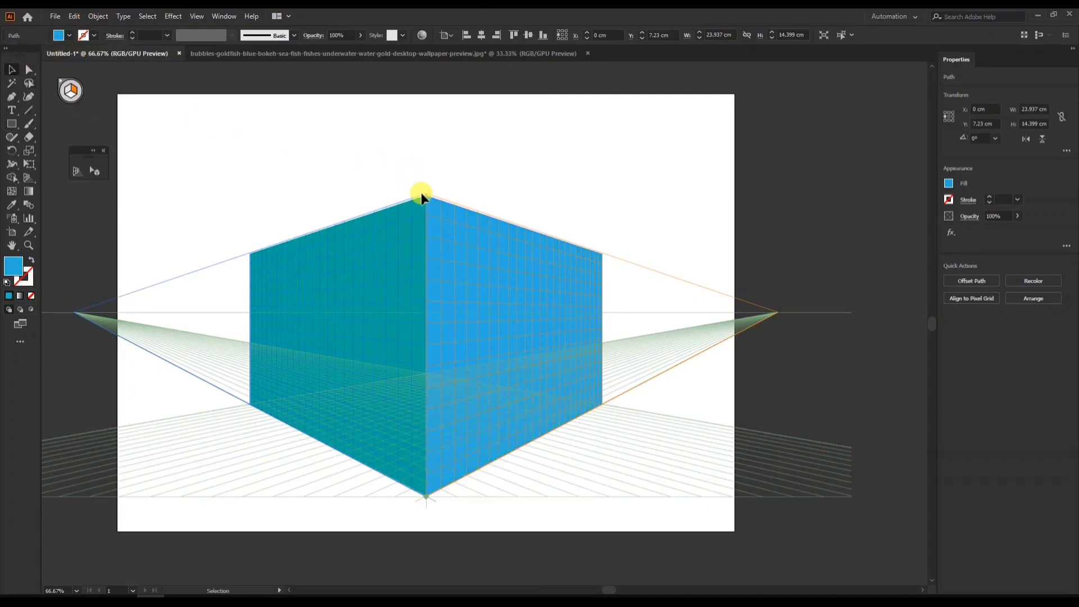
scroll(426, 196, "down", 1)
left_click_drag(453, 169, 493, 348)
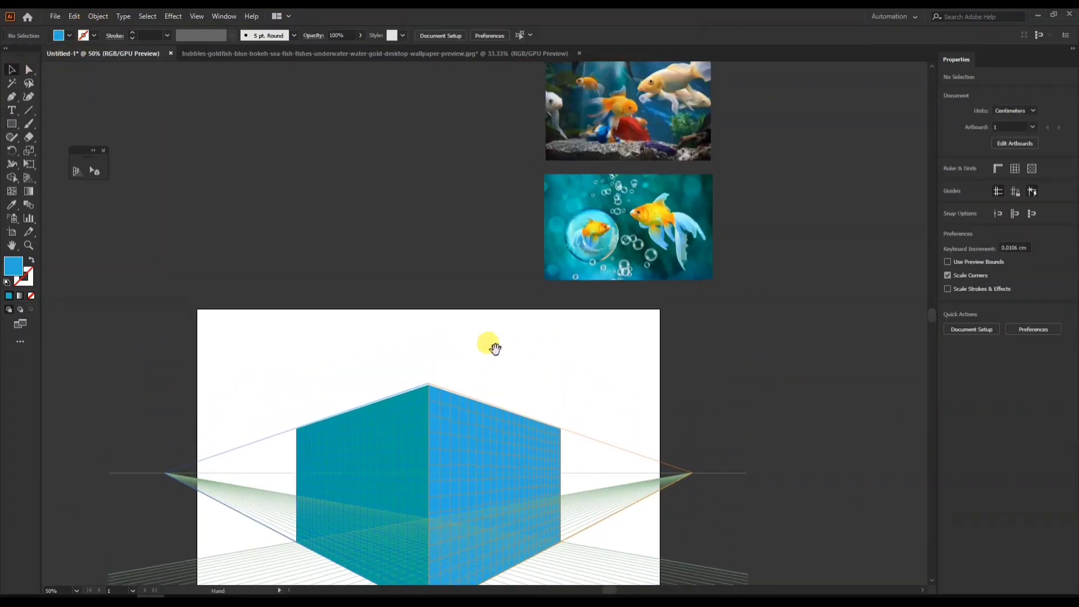
Move the aquarium image with several goldfish onto the artboard so it overlaps the teal rectangle's upper corner.
left_click_drag(554, 152, 243, 394)
left_click_drag(364, 392, 325, 244)
scroll(316, 314, "up", 1)
left_click(373, 326)
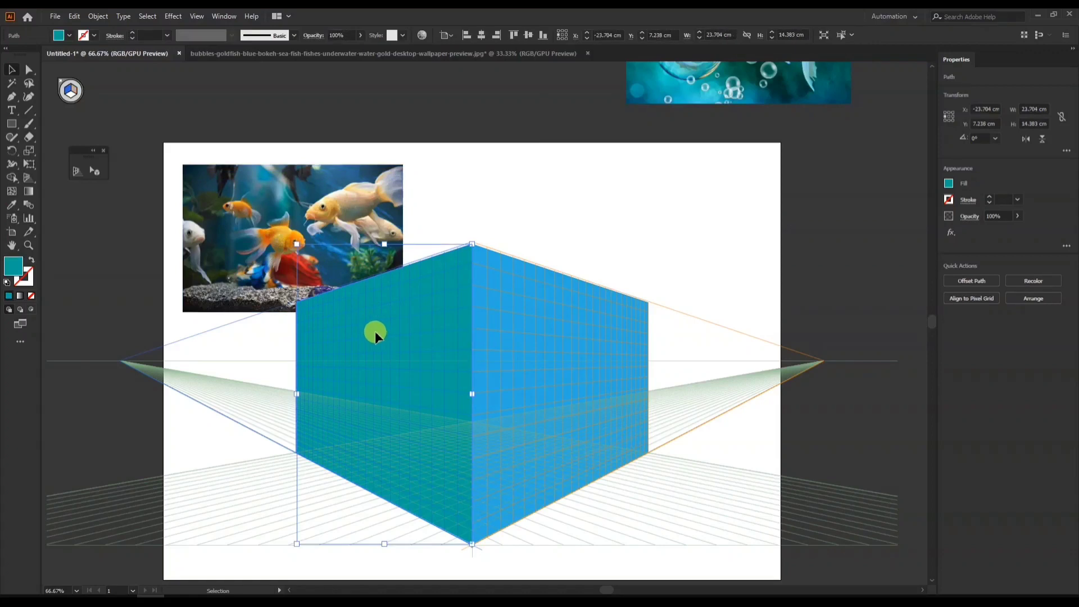
left_click_drag(375, 332, 372, 302)
key("ctrl+z")
left_click(366, 227)
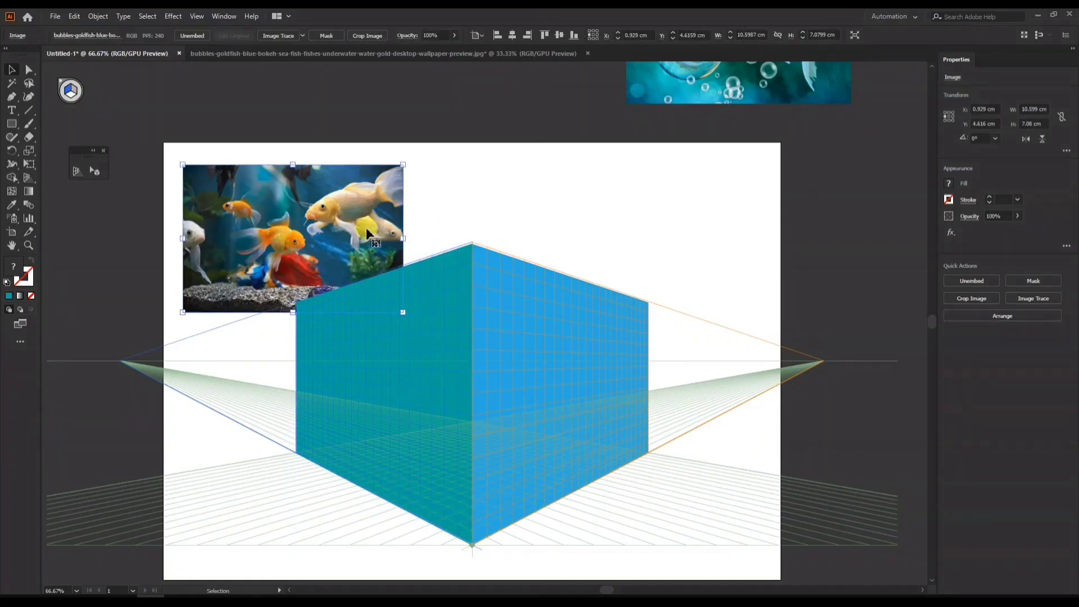
right_click(366, 230)
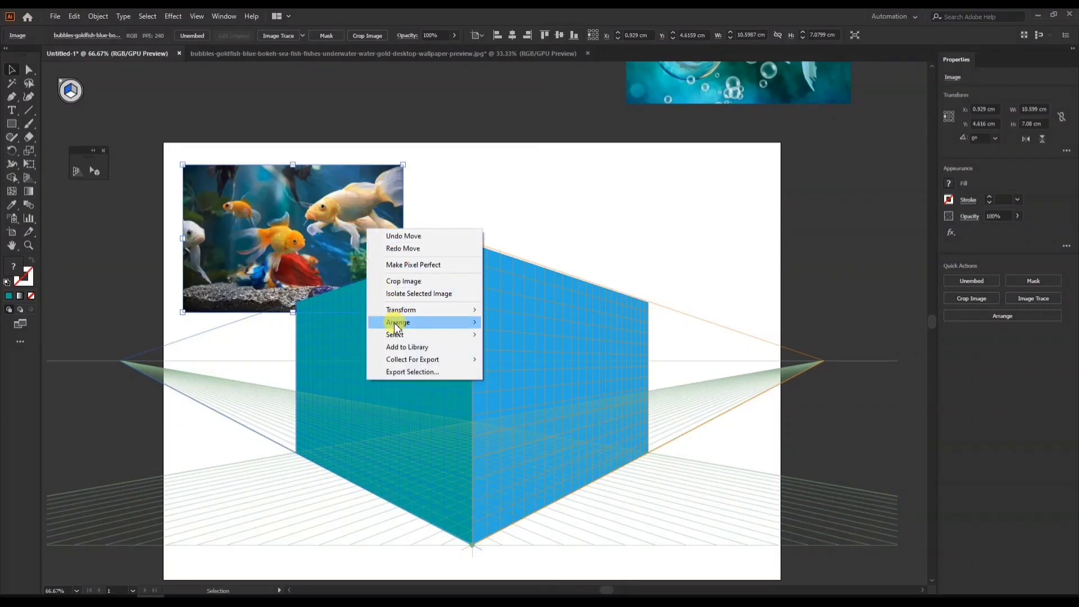
mouse_move(393, 322)
left_click(508, 191)
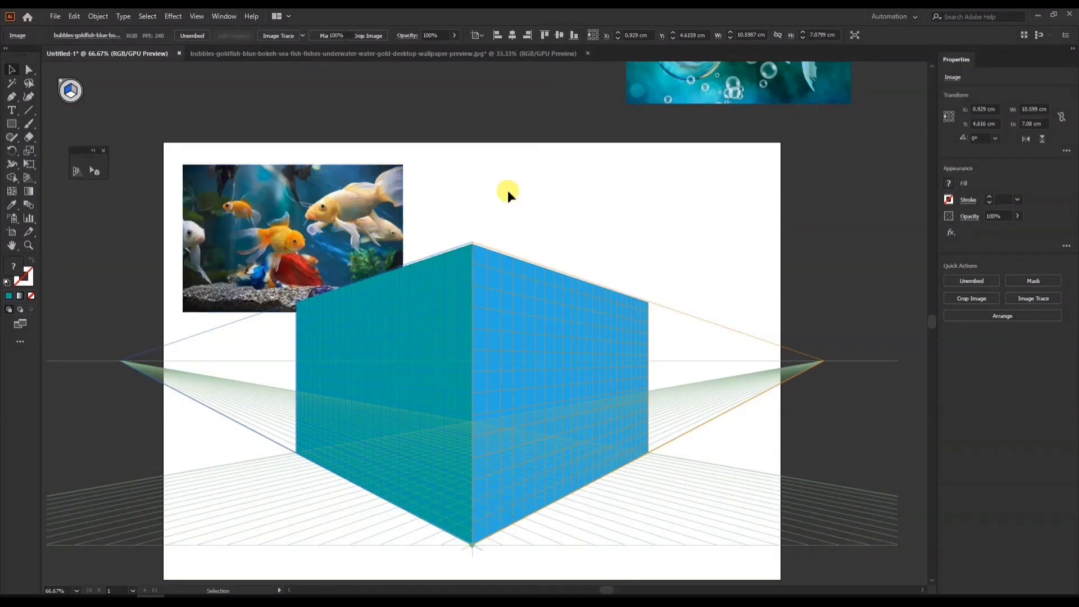
Fit the aquarium image to the box's teal left face with Envelope Distort, Make with Top Object.
left_click(400, 292)
left_click(352, 217, "shift")
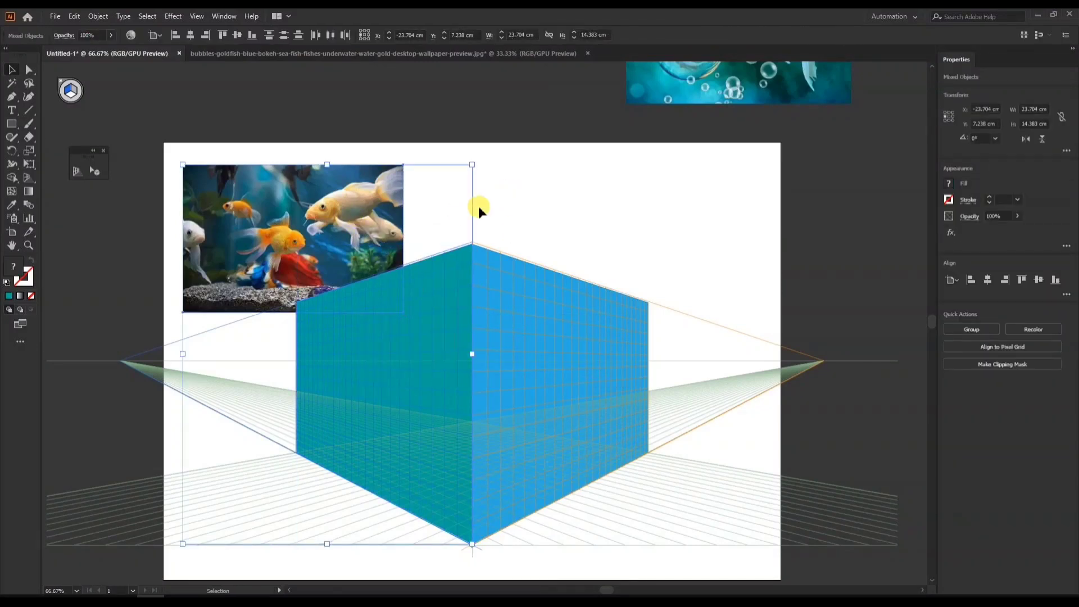
left_click(98, 17)
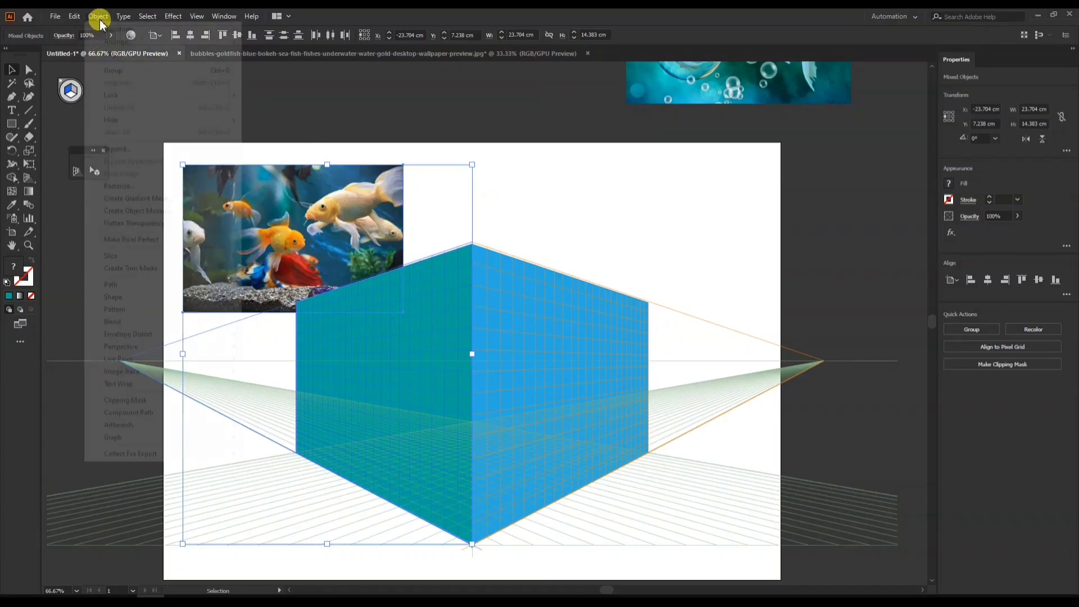
mouse_move(128, 336)
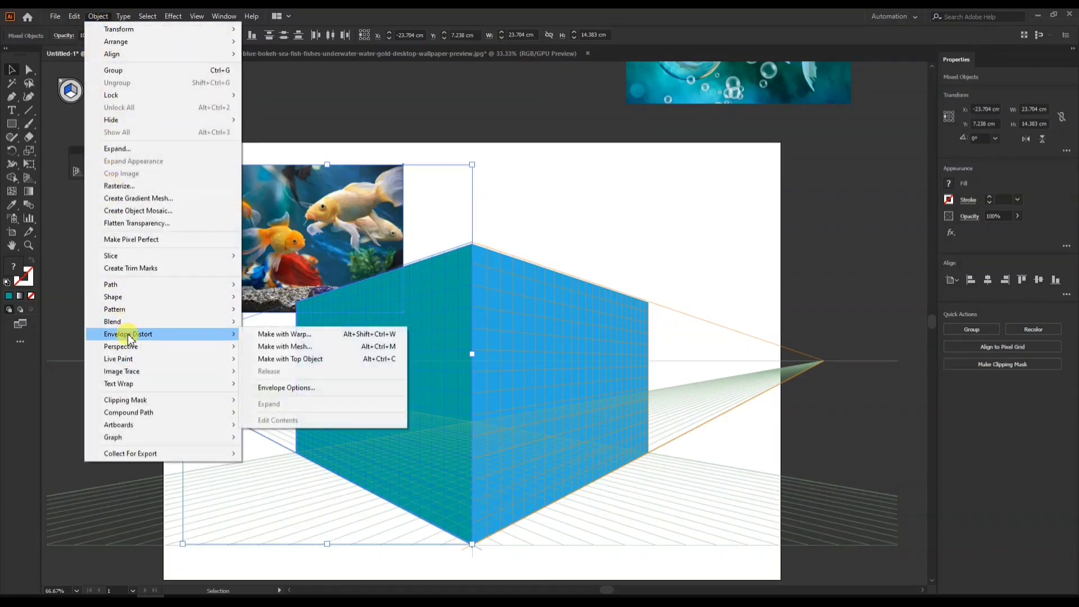
left_click(267, 365)
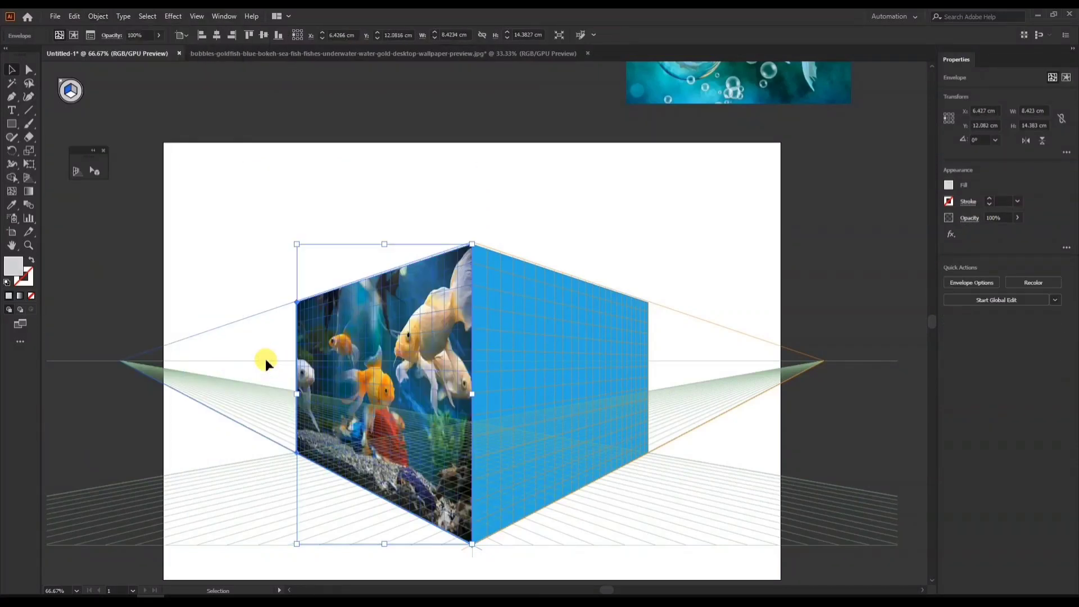
left_click(424, 203)
Move the goldfish-in-a-bubble image onto the artboard so it overlaps the upper corner of the box's blue right face.
scroll(416, 350, "down", 1)
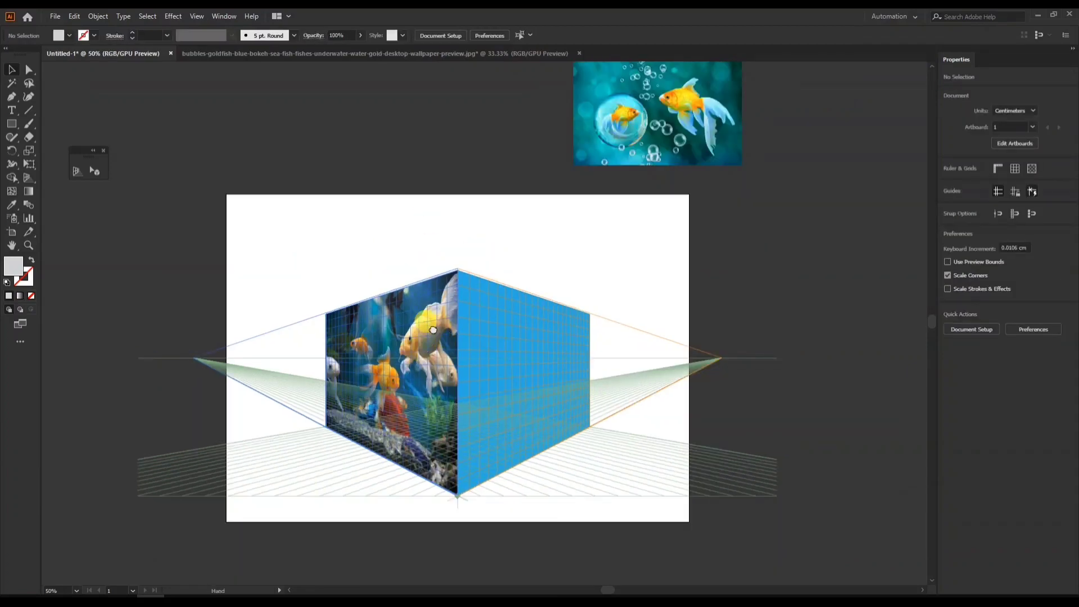
left_click_drag(439, 356, 349, 300)
scroll(364, 332, "up", 1)
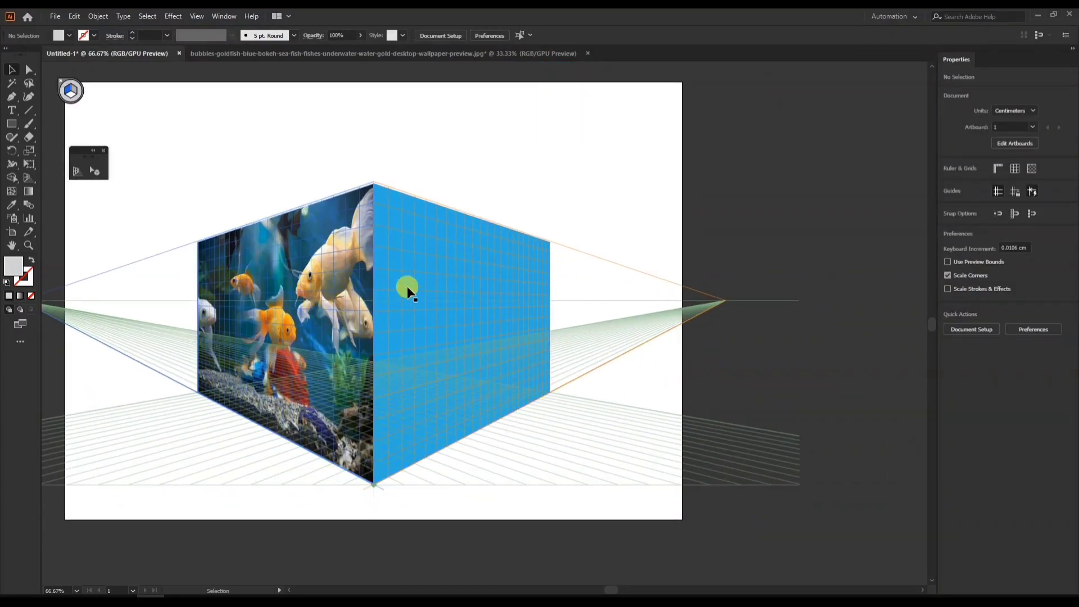
scroll(409, 313, "up", 3)
scroll(449, 264, "down", 1)
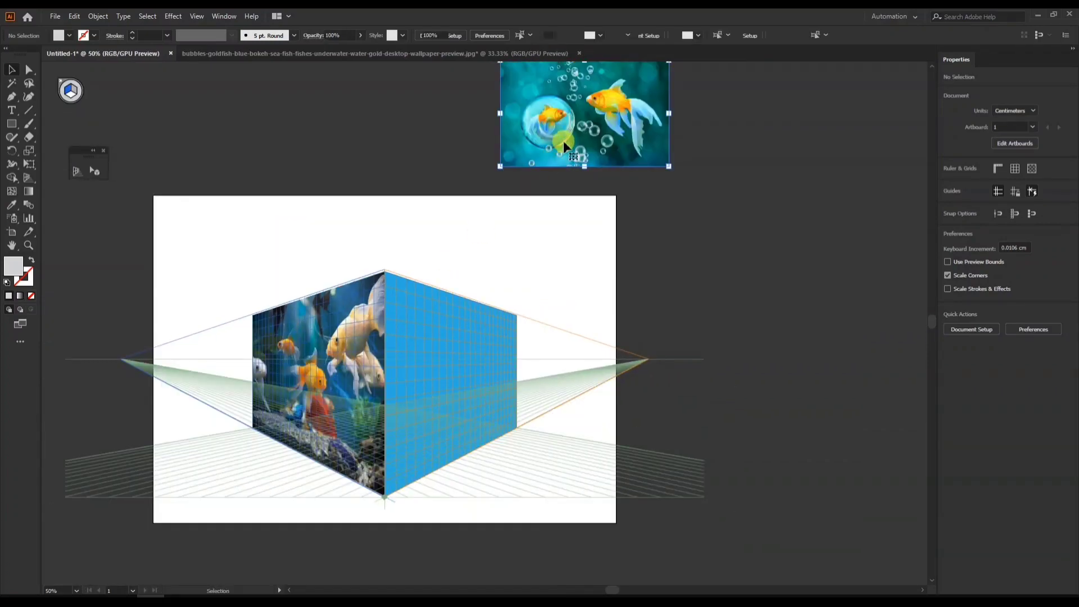
left_click_drag(563, 140, 502, 307)
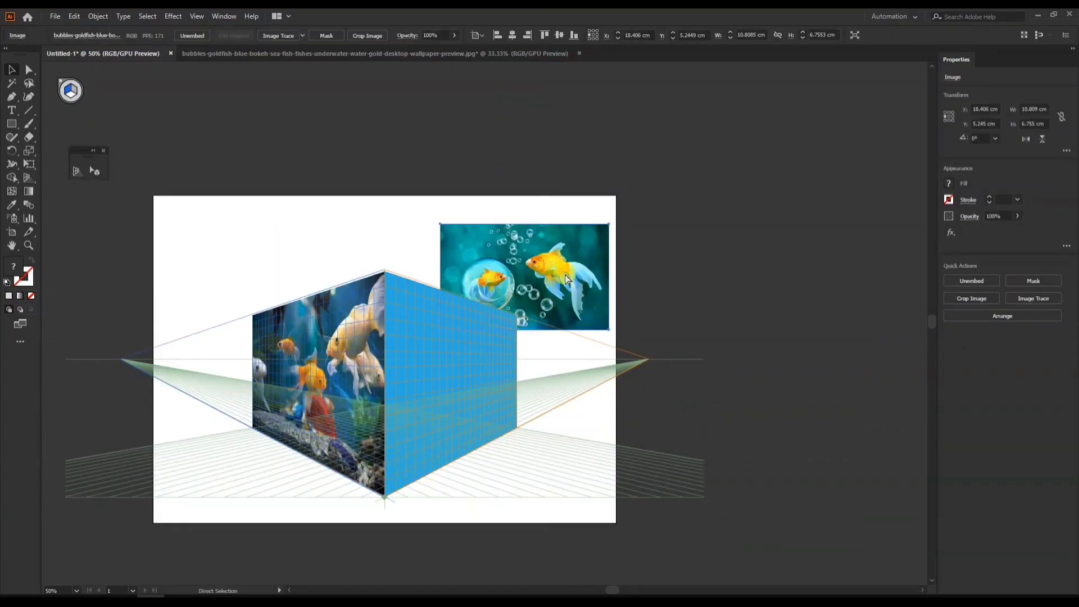
key("ctrl+z")
left_click_drag(592, 144, 559, 291)
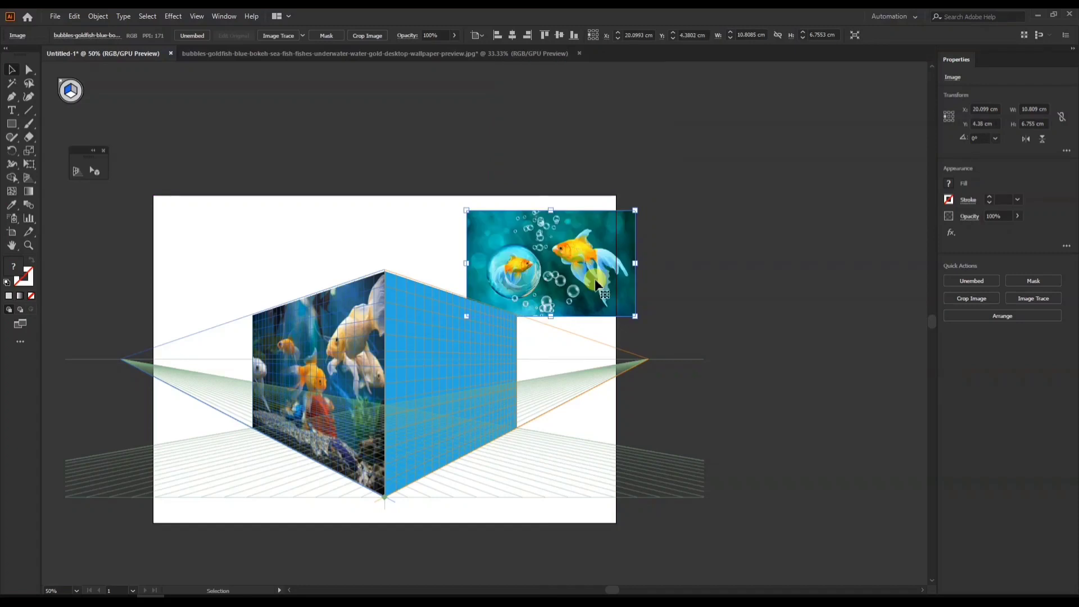
Fit the goldfish-in-a-bubble image to the box's blue right face with Envelope Distort, Make with Top Object.
left_click(469, 354, "shift")
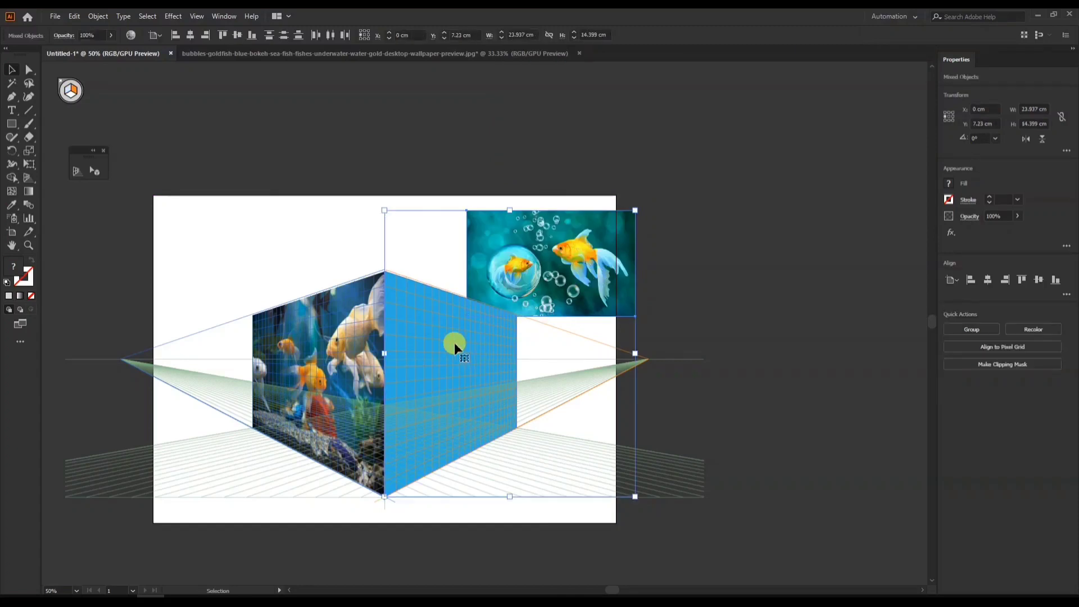
left_click(97, 15)
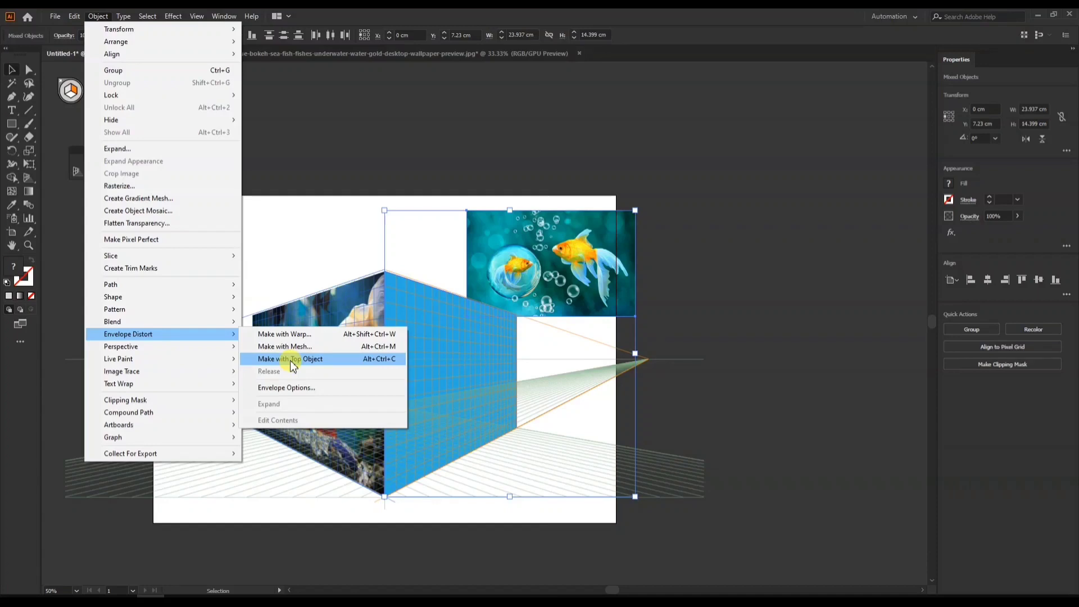
left_click(292, 362)
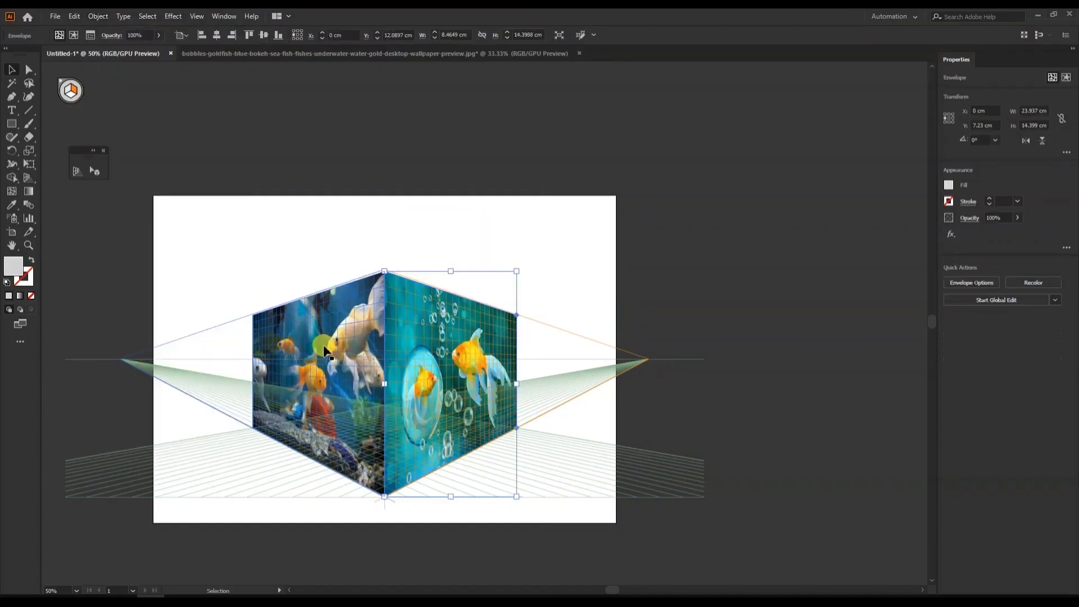
left_click(356, 238)
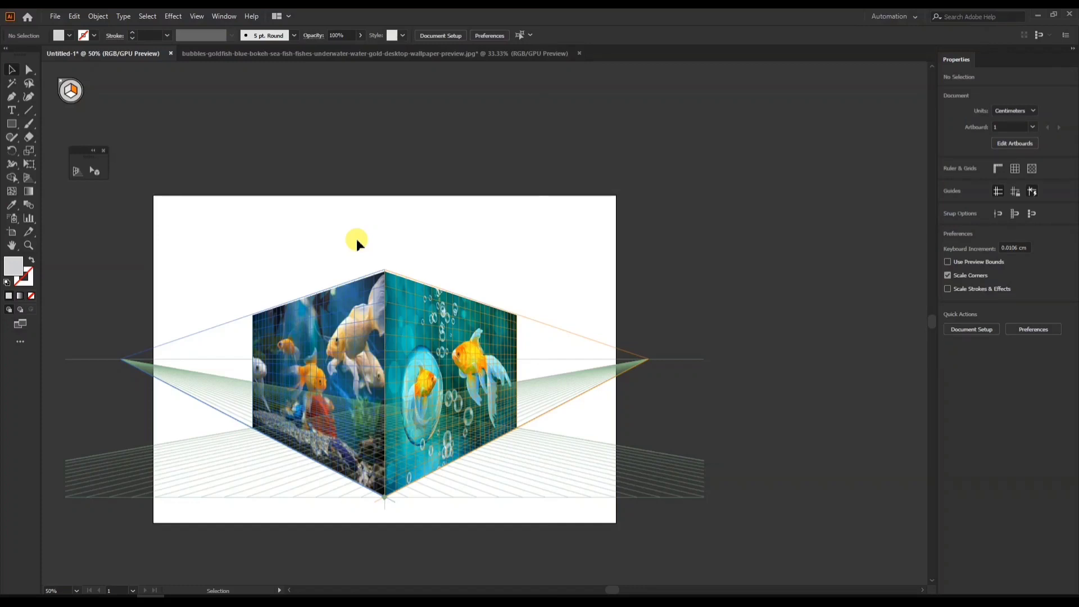
Hide the perspective grid around the two-sided fish box.
key("ctrl+shift+i")
scroll(420, 376, "up", 1)
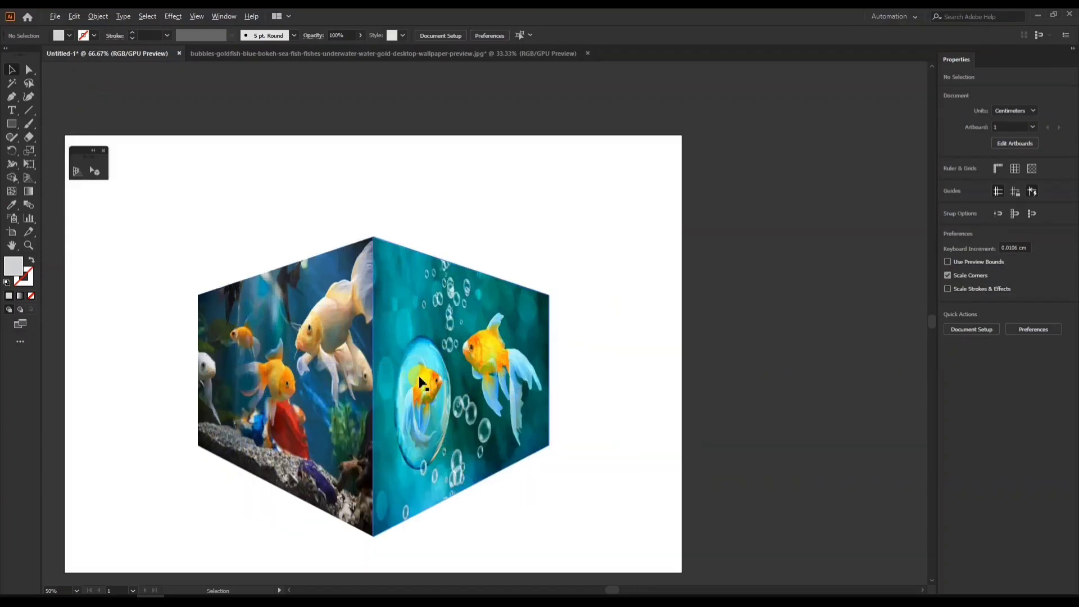
left_click_drag(415, 389, 423, 364)
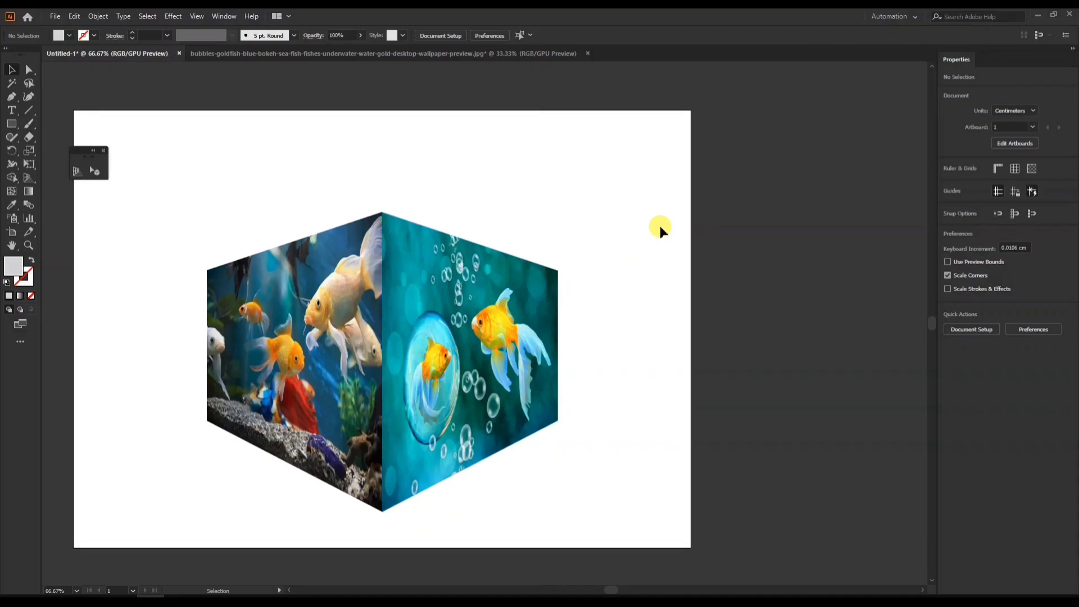
Move the concrete texture clear of the box and draw a teal ground-plane rectangle about 46.31 × 46.31 cm under it.
key("a")
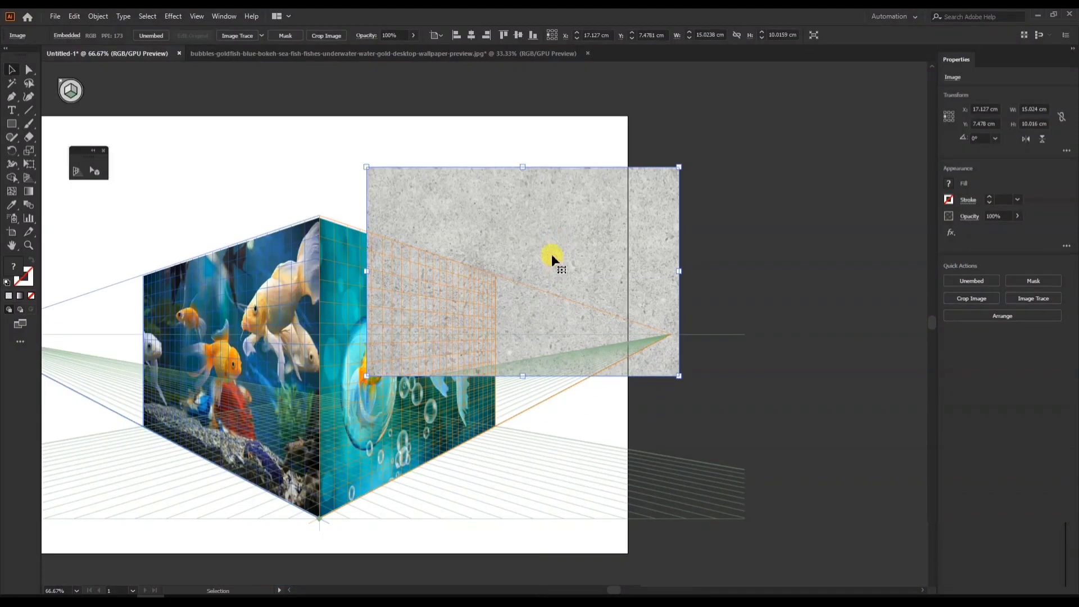
left_click_drag(551, 256, 699, 170)
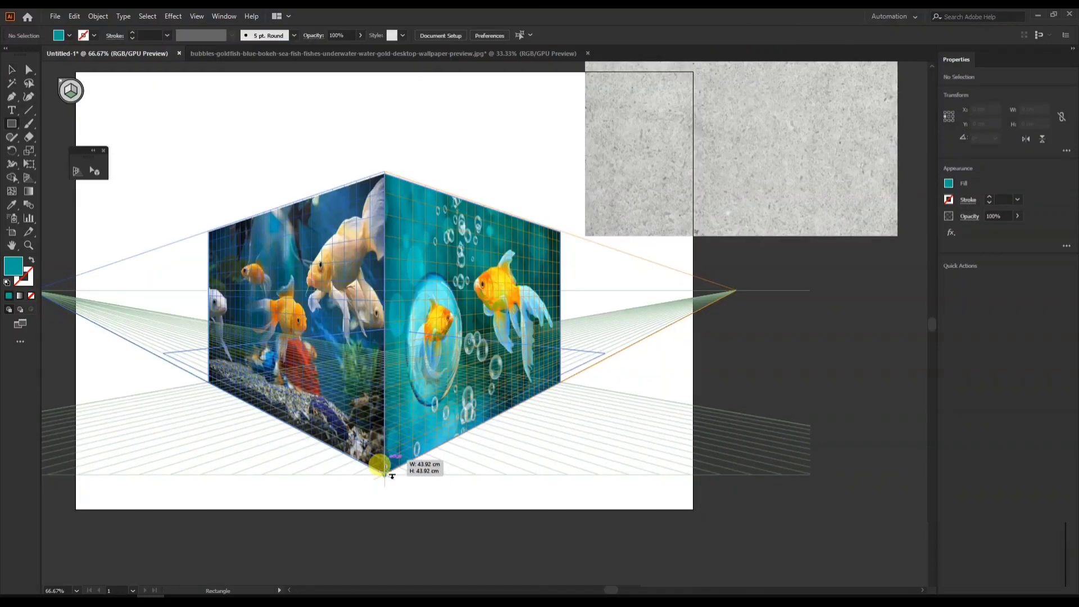
left_click_drag(378, 462, 385, 498)
left_click(18, 71)
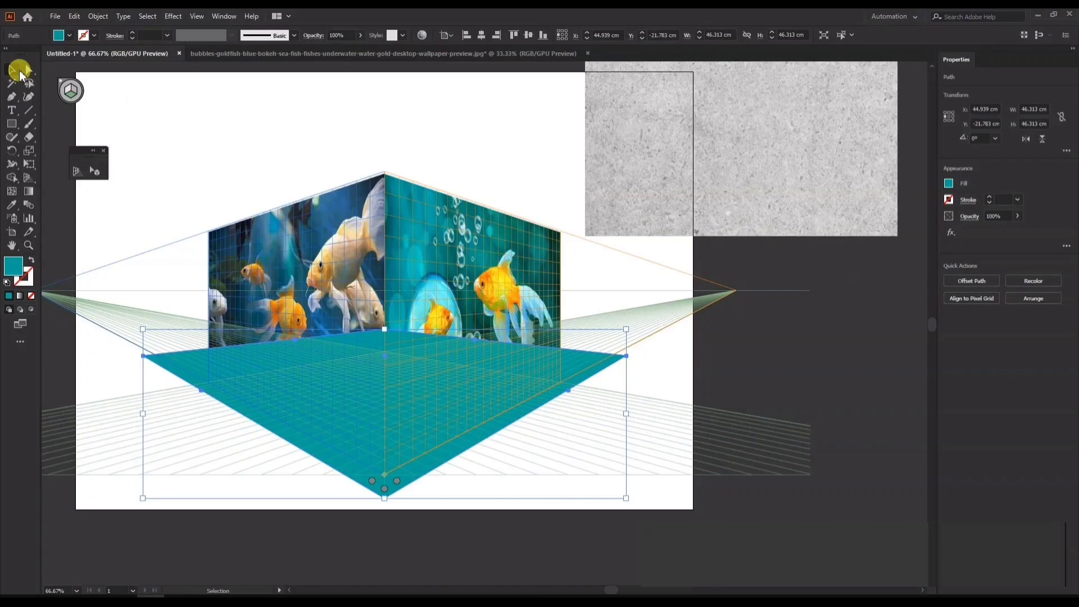
Fit the concrete texture to the teal ground rectangle with Envelope Distort, Make with Top Object.
left_click(700, 188, "shift")
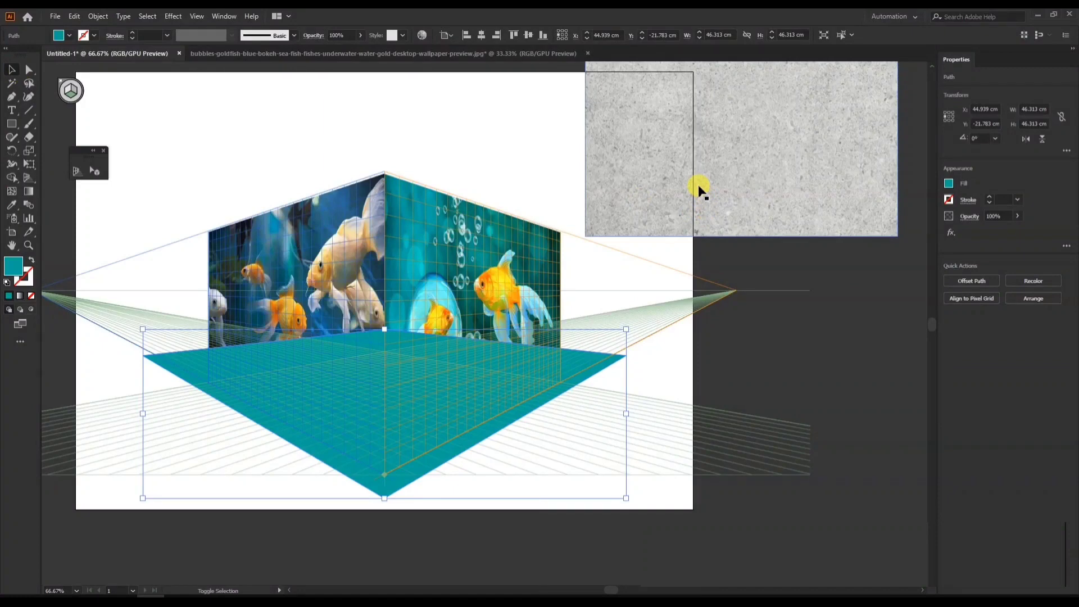
left_click(99, 16)
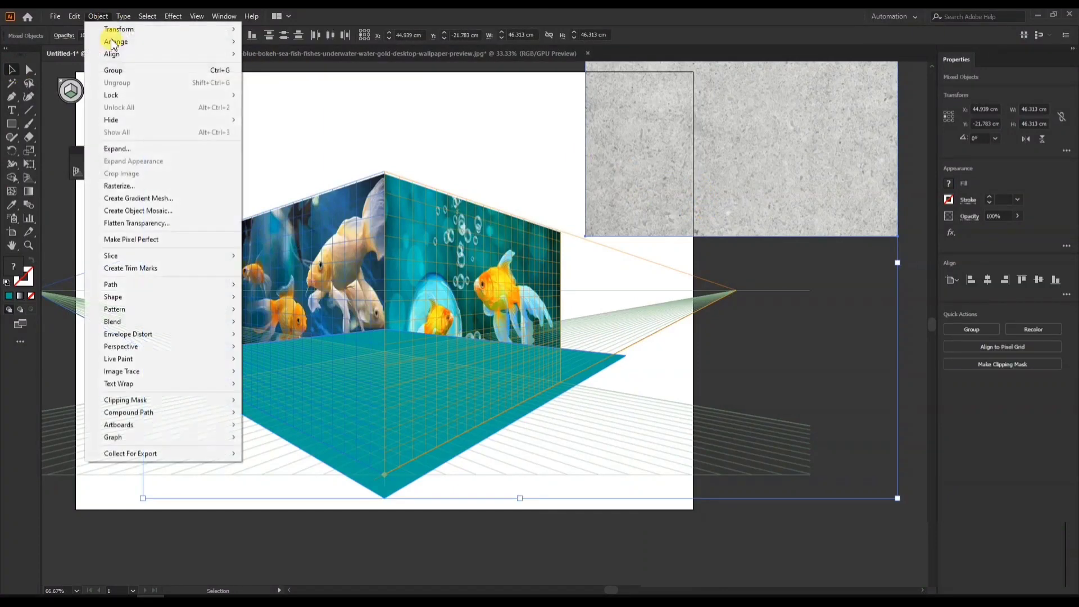
mouse_move(139, 335)
left_click(285, 365)
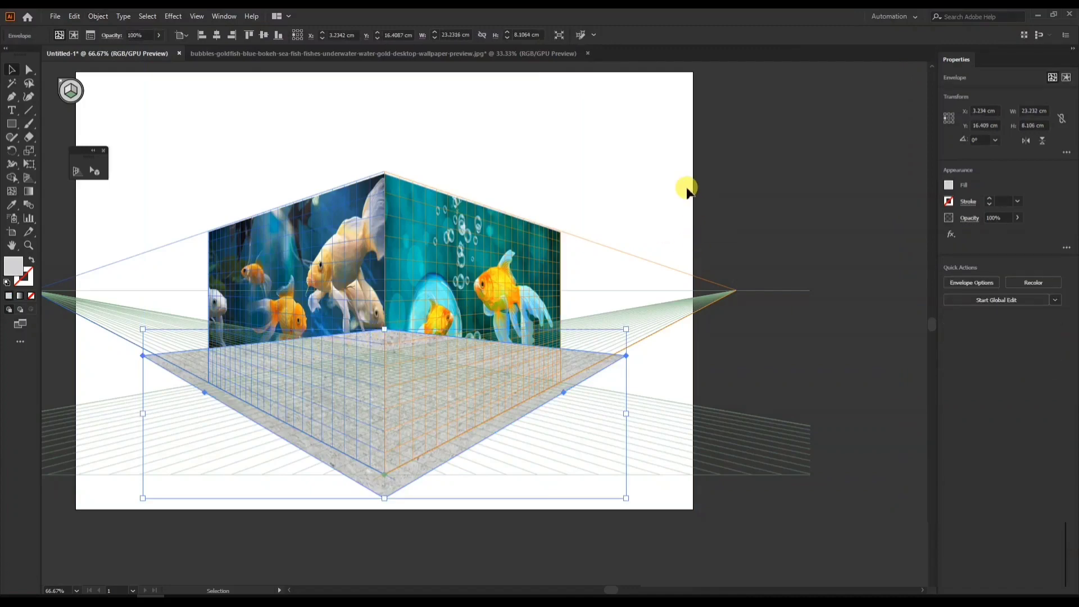
left_click(686, 187)
Send the concrete floor behind the fish box and hide the perspective grid.
left_click(587, 370)
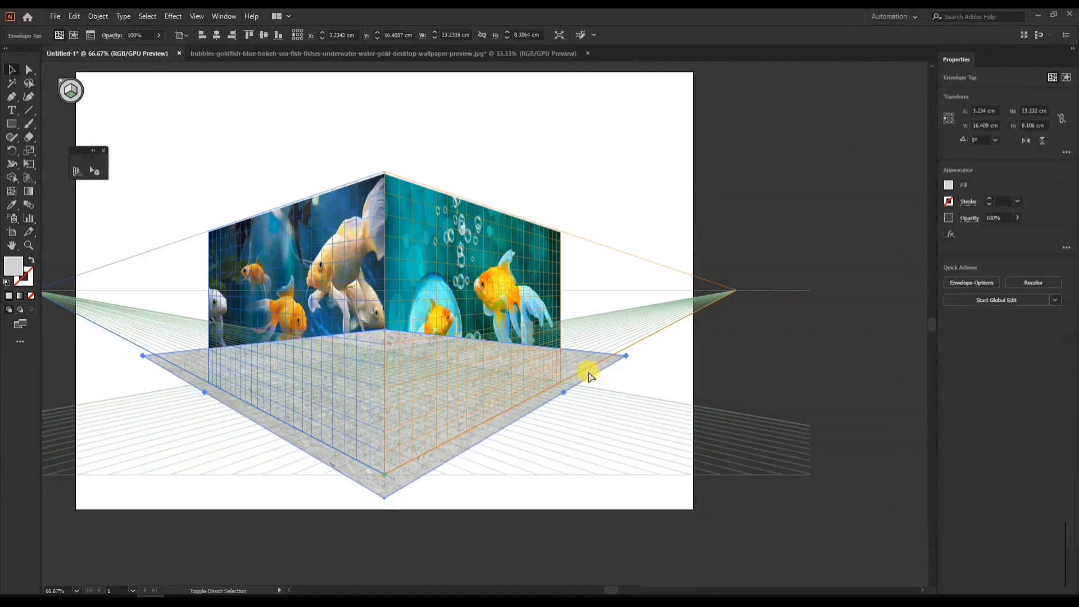
key("ctrl+shift+bracketleft")
left_click(643, 198)
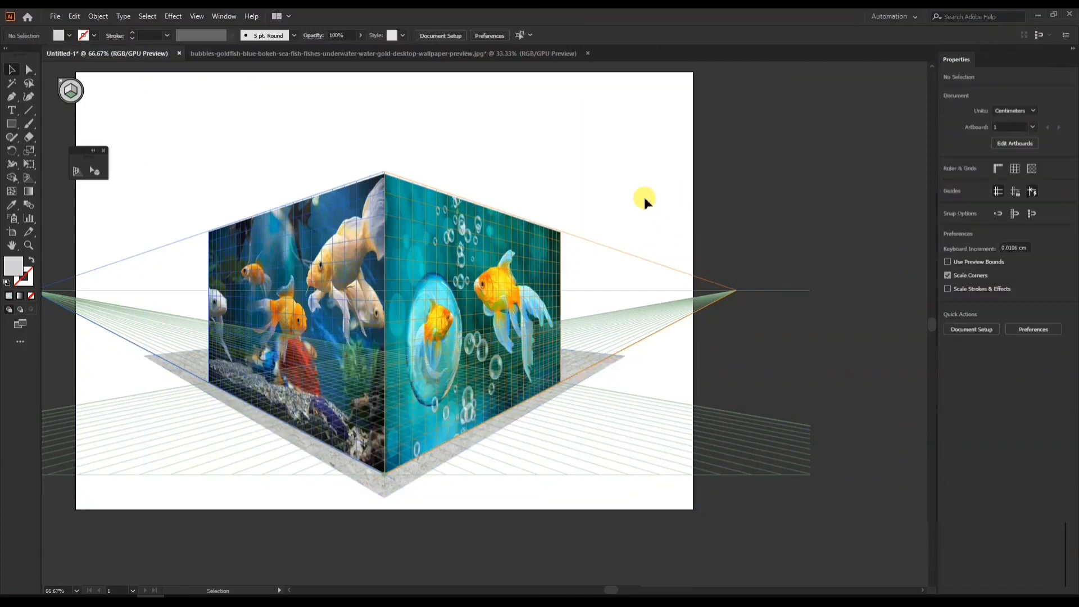
key("ctrl+shift+i")
left_click_drag(578, 251, 629, 241)
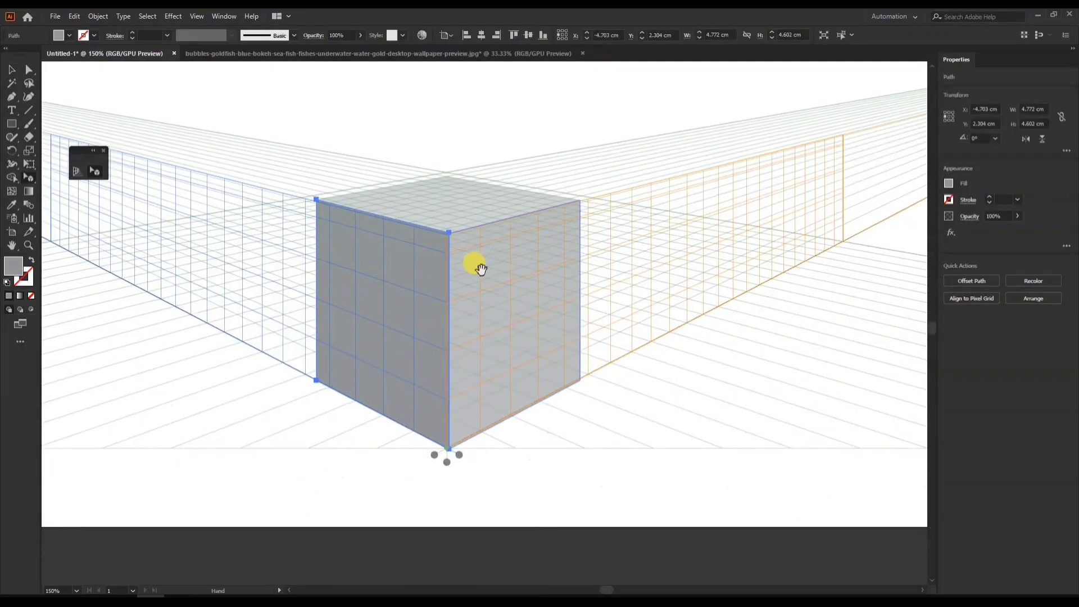
Narrow the gray box's right and left faces by pulling their outer edges inward in perspective.
key("shift+v")
left_click(505, 289)
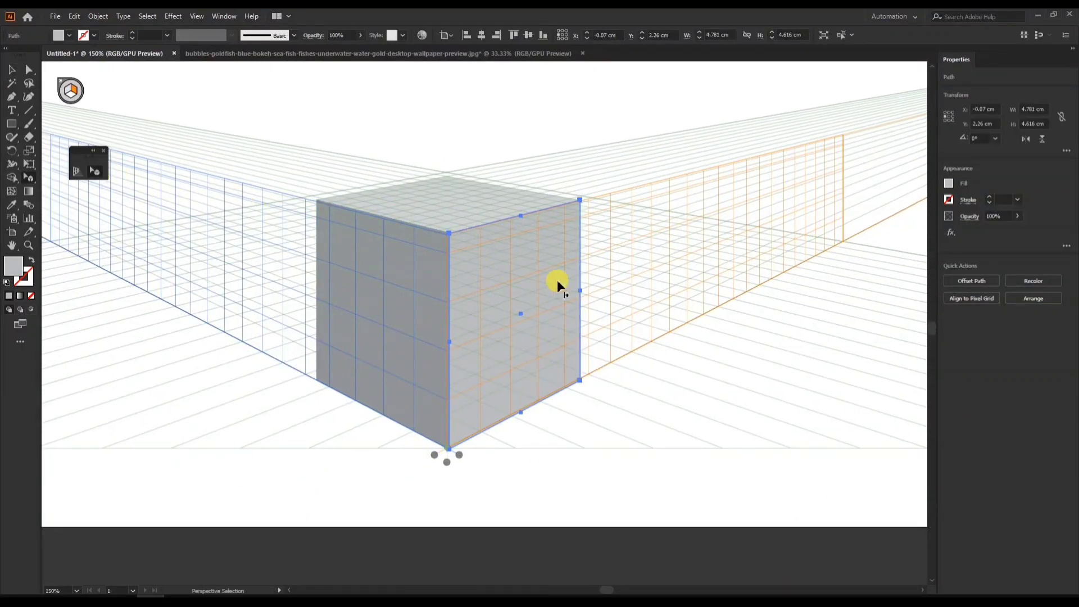
left_click_drag(579, 291, 538, 305)
left_click_drag(313, 278, 354, 311)
Shrink the gray box's top face in perspective so its corners meet the narrowed sides.
left_click(432, 216)
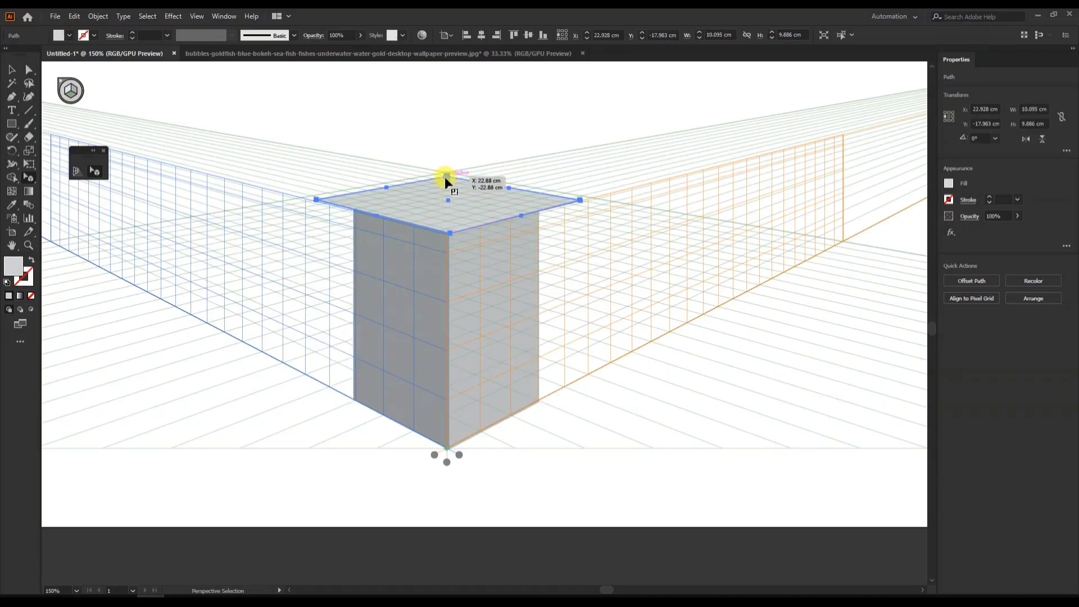
left_click_drag(446, 180, 447, 193)
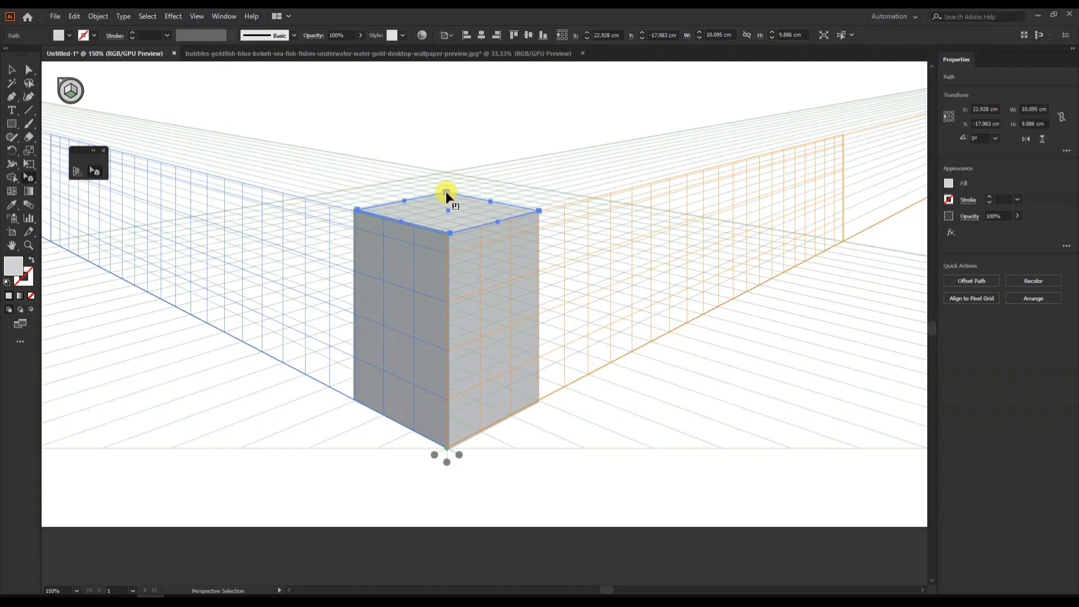
left_click(490, 130)
left_click_drag(490, 126, 459, 159)
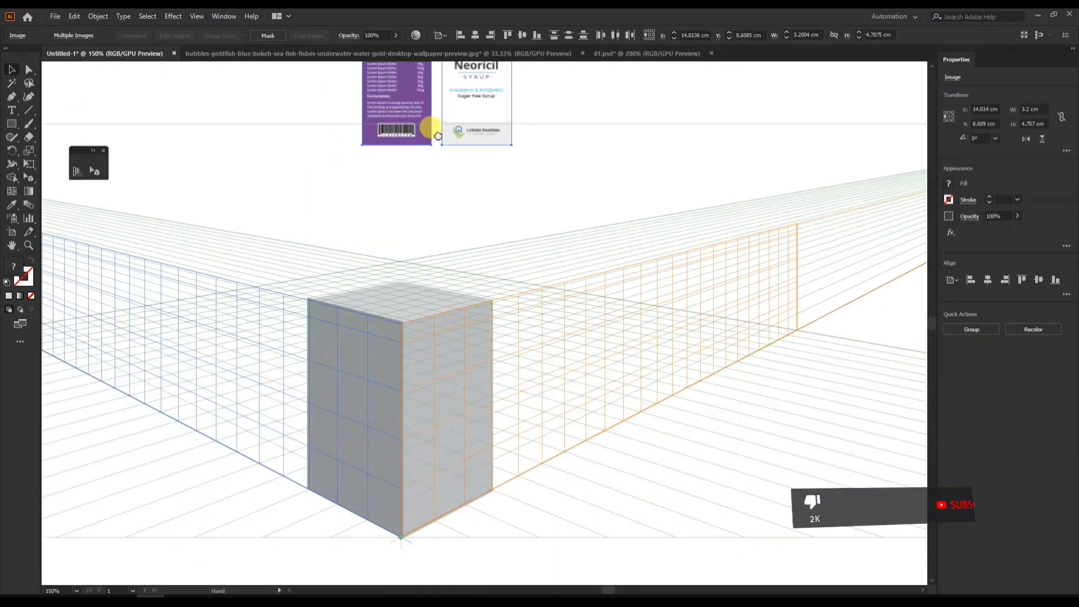
Narrow the gray box's right face further and its left face to about 2.81 cm to suit the syrup package artwork.
scroll(422, 320, "down", 4)
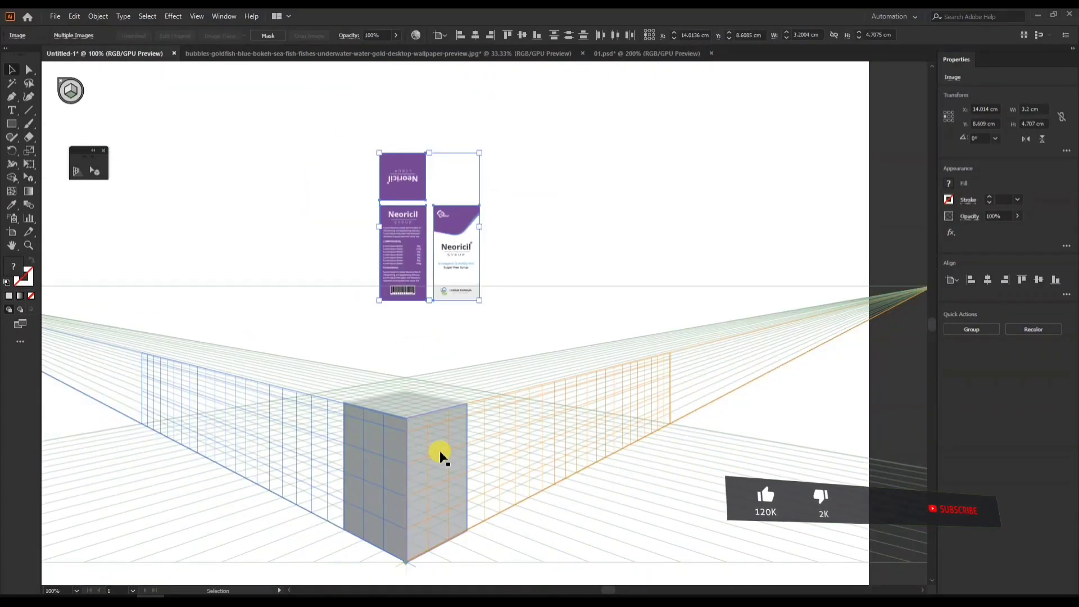
left_click(413, 490)
key("shift+v")
left_click(443, 385)
left_click_drag(451, 475, 468, 417)
left_click(456, 413)
scroll(454, 414, "up", 1)
left_click(344, 417)
left_click_drag(297, 415, 308, 417)
Reduce the top face slightly again to fit the syrup box's slimmer sides, and deselect it.
left_click(383, 312)
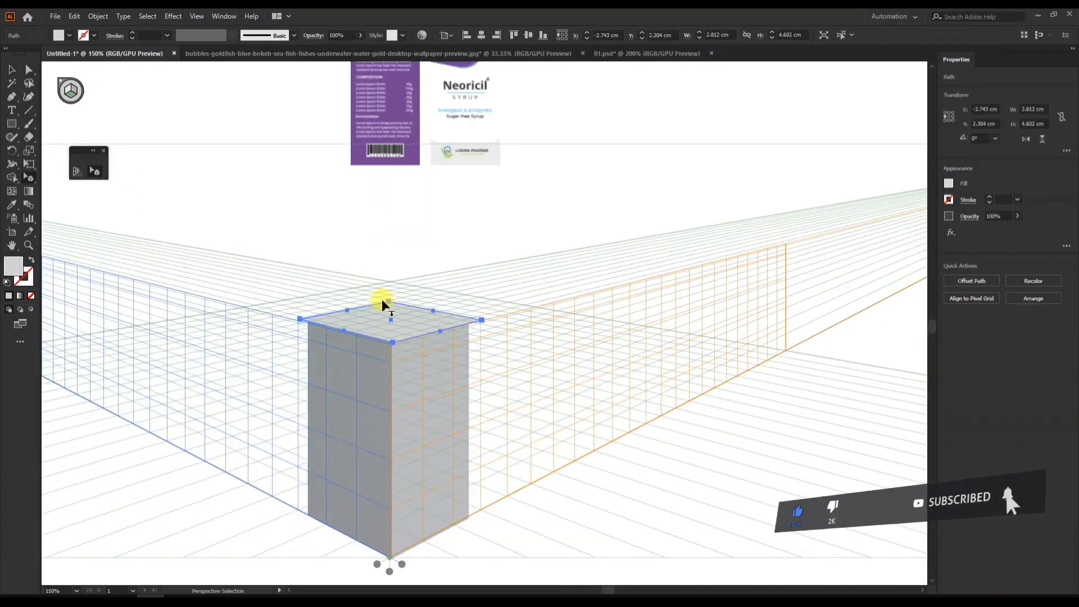
left_click_drag(387, 301, 386, 305)
left_click(417, 211)
left_click_drag(417, 211, 408, 233)
left_click(12, 69)
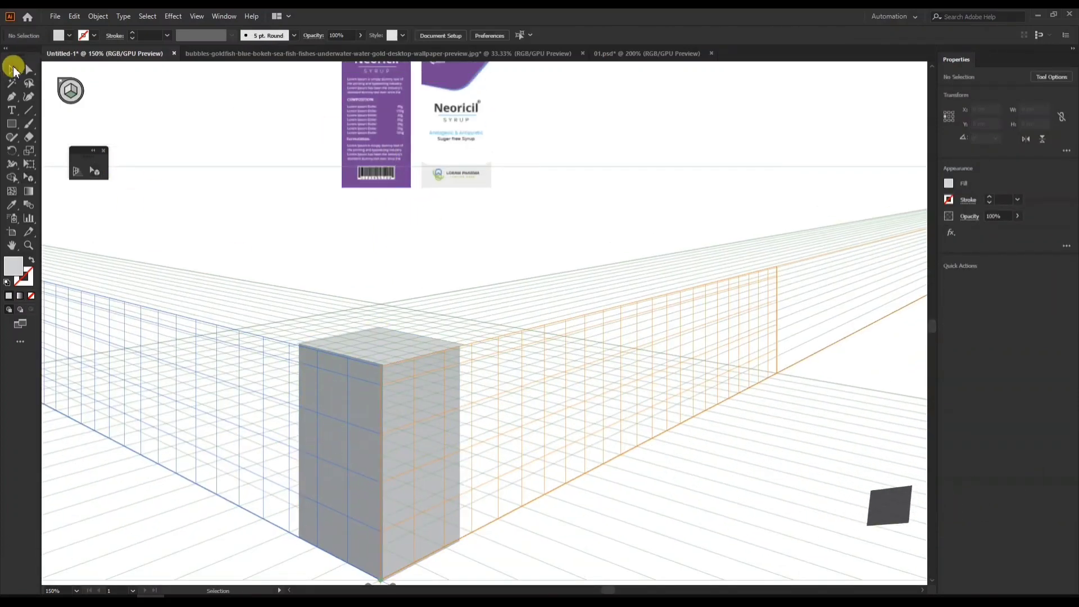
Move the purple composition panel artwork over the gray box's left face and send it to the back.
left_click_drag(371, 134, 290, 388)
left_click(342, 426, "shift")
left_click(256, 289)
right_click(310, 409)
mouse_move(351, 502)
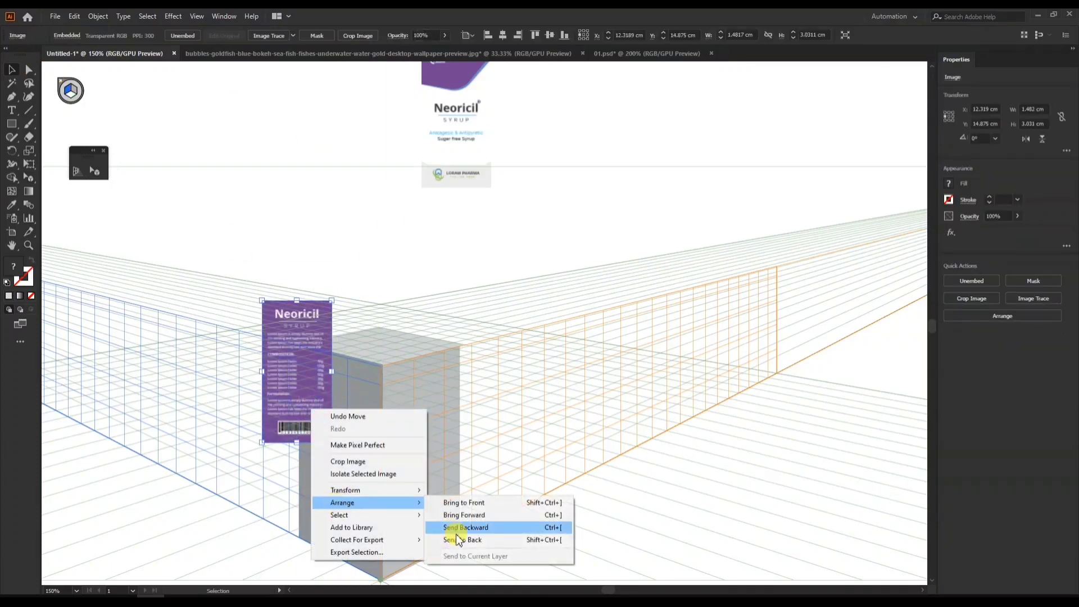
left_click(458, 539)
Fit the composition panel artwork to the left face with Envelope Distort, using the face as the top object.
left_click(340, 432, "shift")
left_click(97, 16)
mouse_move(144, 332)
left_click(264, 332)
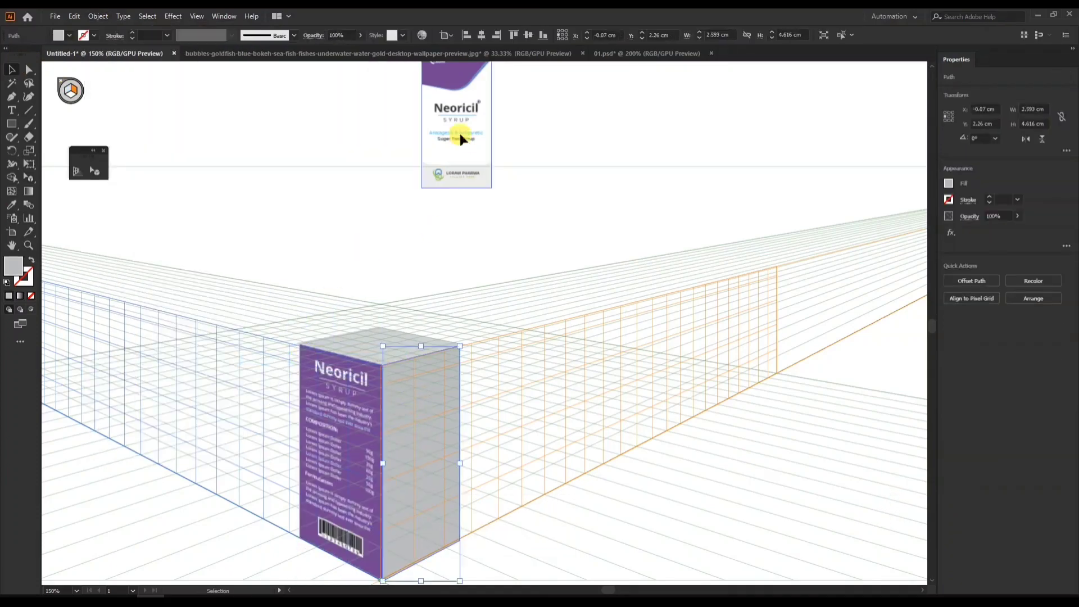
Move the white Neoricil front artwork over the box's right face and send it to the back.
left_click_drag(460, 133, 457, 385)
left_click(508, 298)
right_click(473, 314)
mouse_move(515, 409)
left_click(623, 445)
Envelope-distort the Neoricil front artwork into the box's right face as the top object, and deselect it.
left_click(424, 455, "shift")
left_click(98, 16)
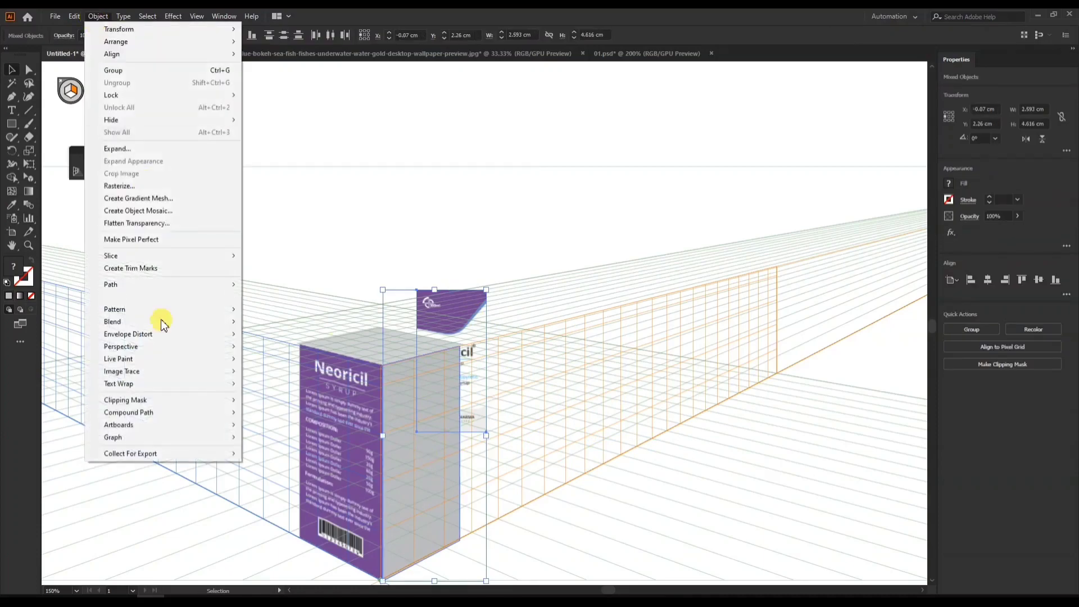
mouse_move(163, 333)
left_click(287, 359)
left_click(373, 275)
Move the upside-down Neoricil lid artwork onto the box's top face and send it to the back.
key("2")
scroll(373, 349, "up", 4)
scroll(479, 194, "down", 5)
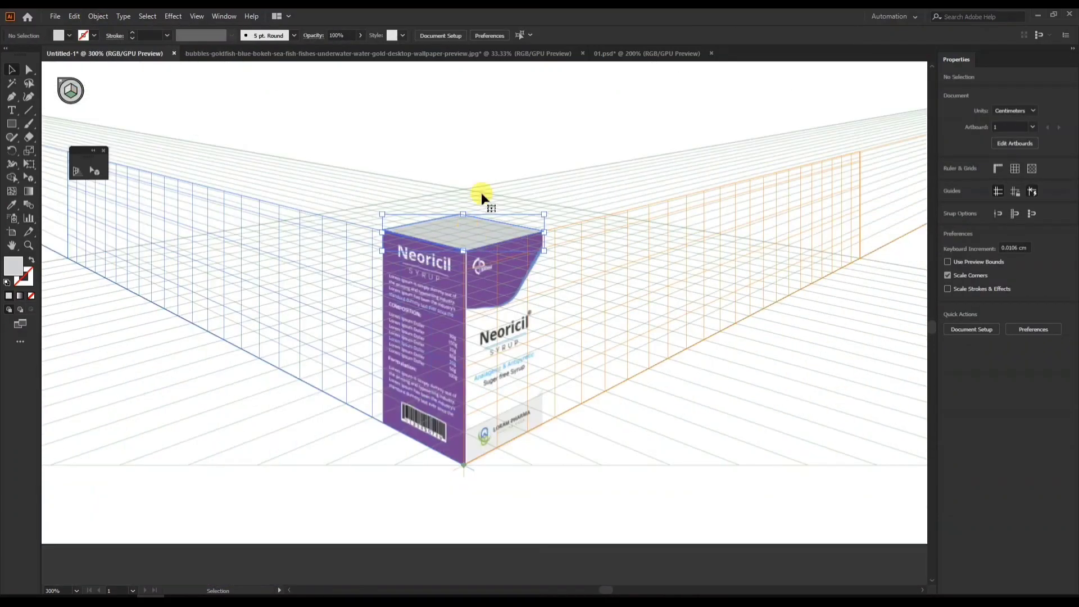
left_click_drag(489, 85, 434, 177)
left_click_drag(408, 89, 415, 294)
scroll(416, 294, "up", 2)
key("ctrl+shift+bracketleft")
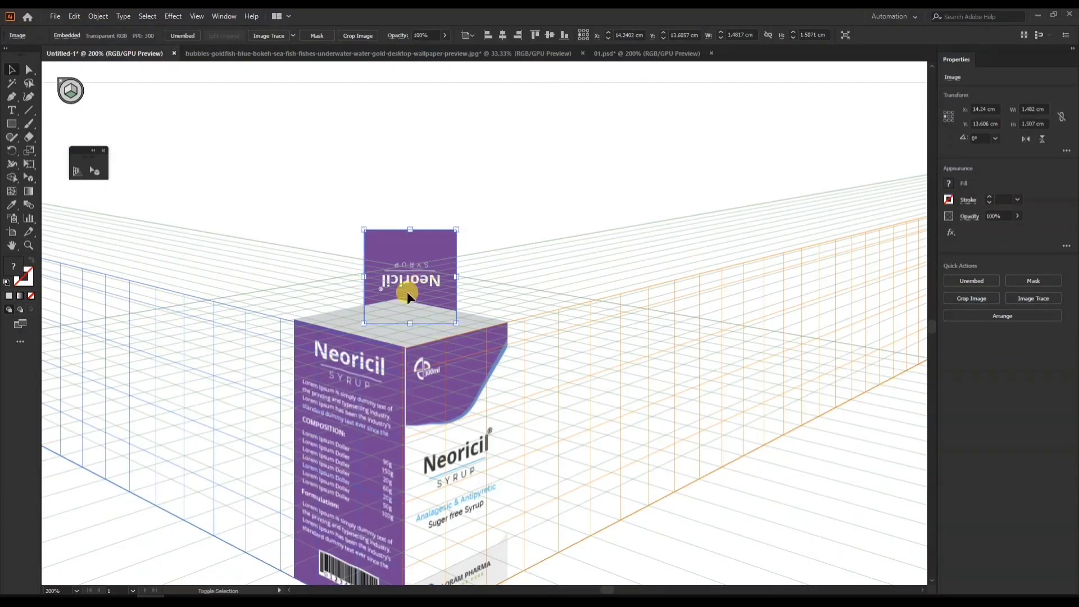
Envelope-distort the lid artwork into the gray top face as the top object, and deselect it.
left_click(402, 332, "shift")
key("ctrl+alt+c")
left_click(495, 270)
Hide the perspective grid to show the finished syrup box on its own.
left_click_drag(454, 330, 429, 225)
key("ctrl+shift+i")
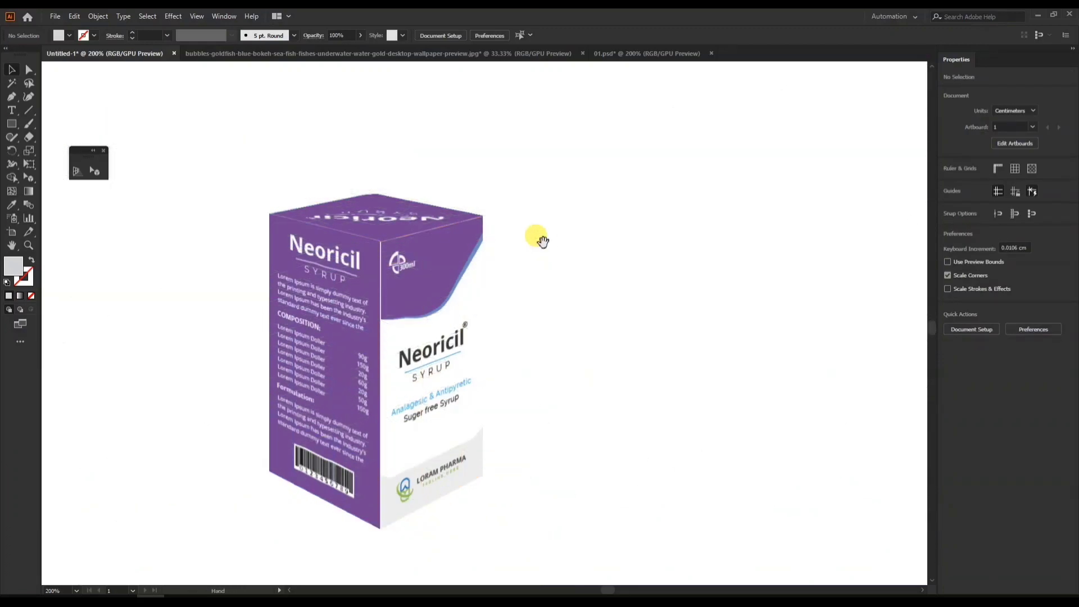
left_click_drag(587, 324, 633, 250)
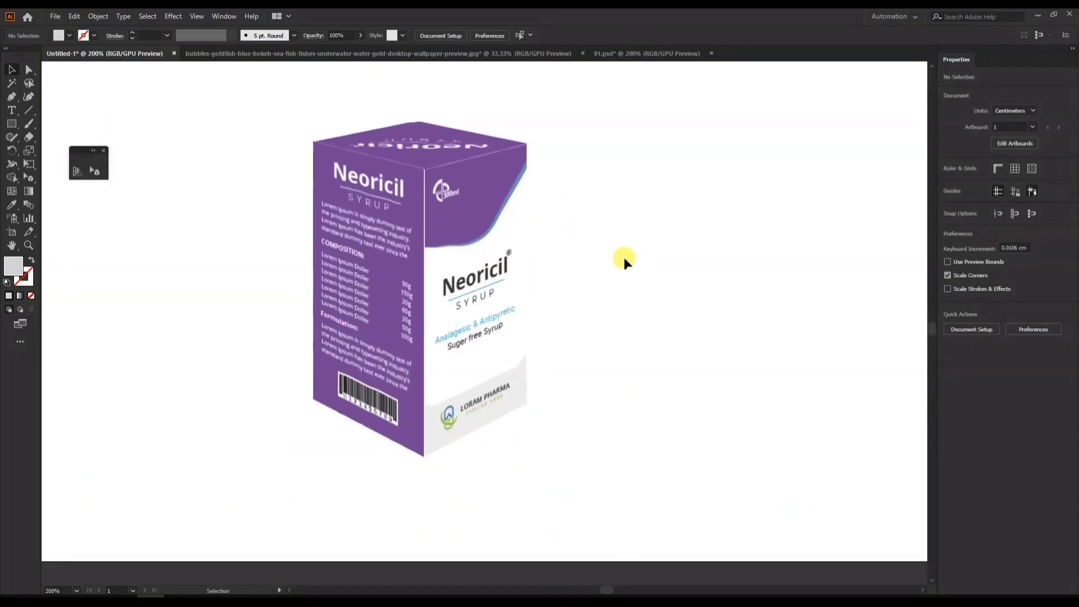